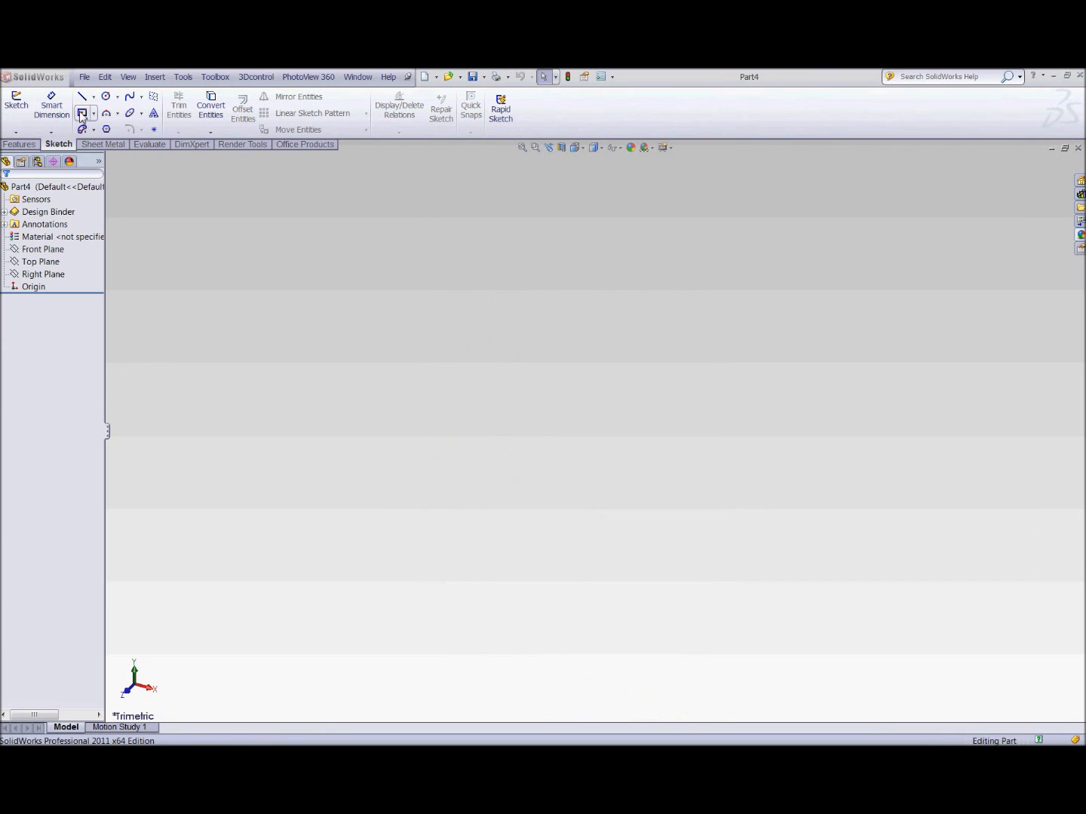
Sketch a centre rectangle on the Top Plane, centred on the origin
left_click(81, 112)
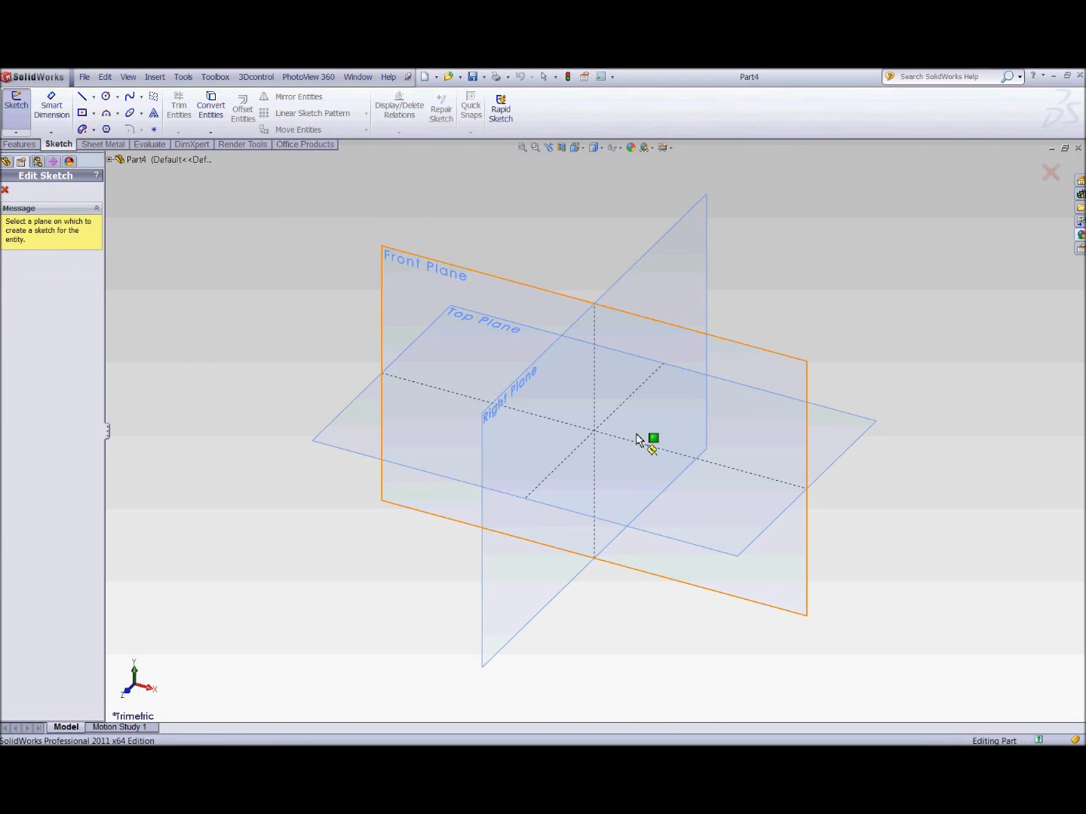
left_click(372, 389)
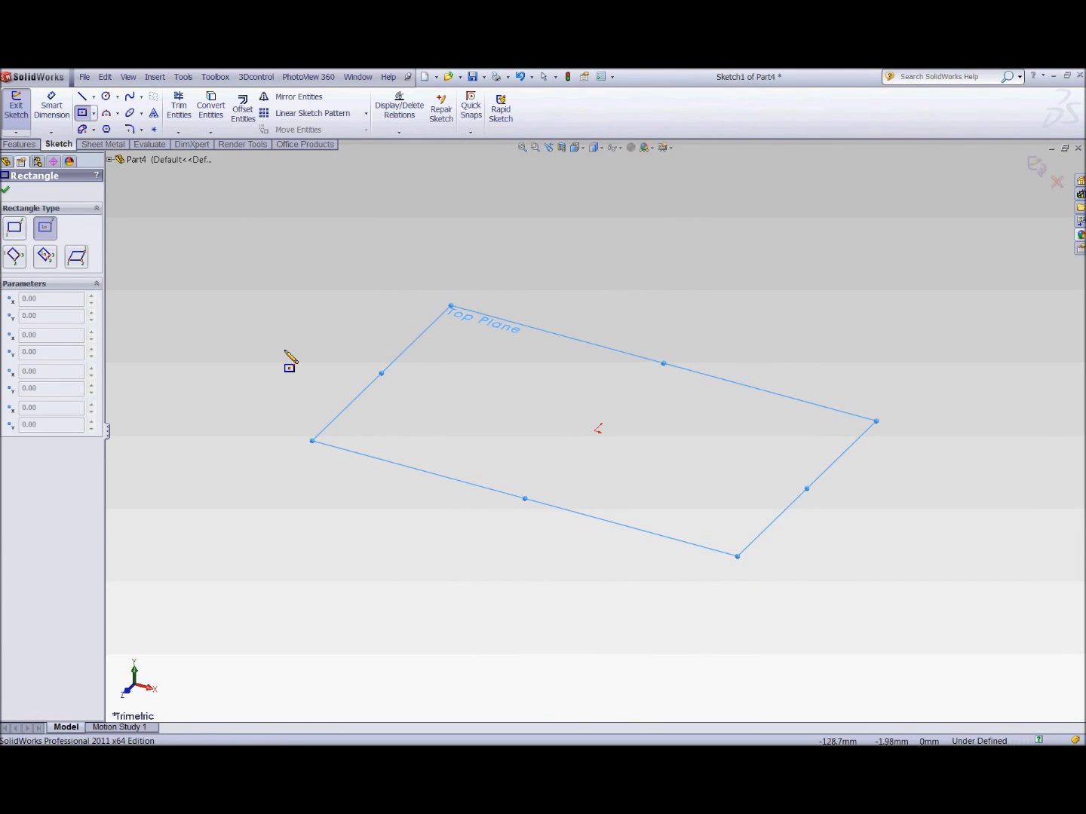
key("space")
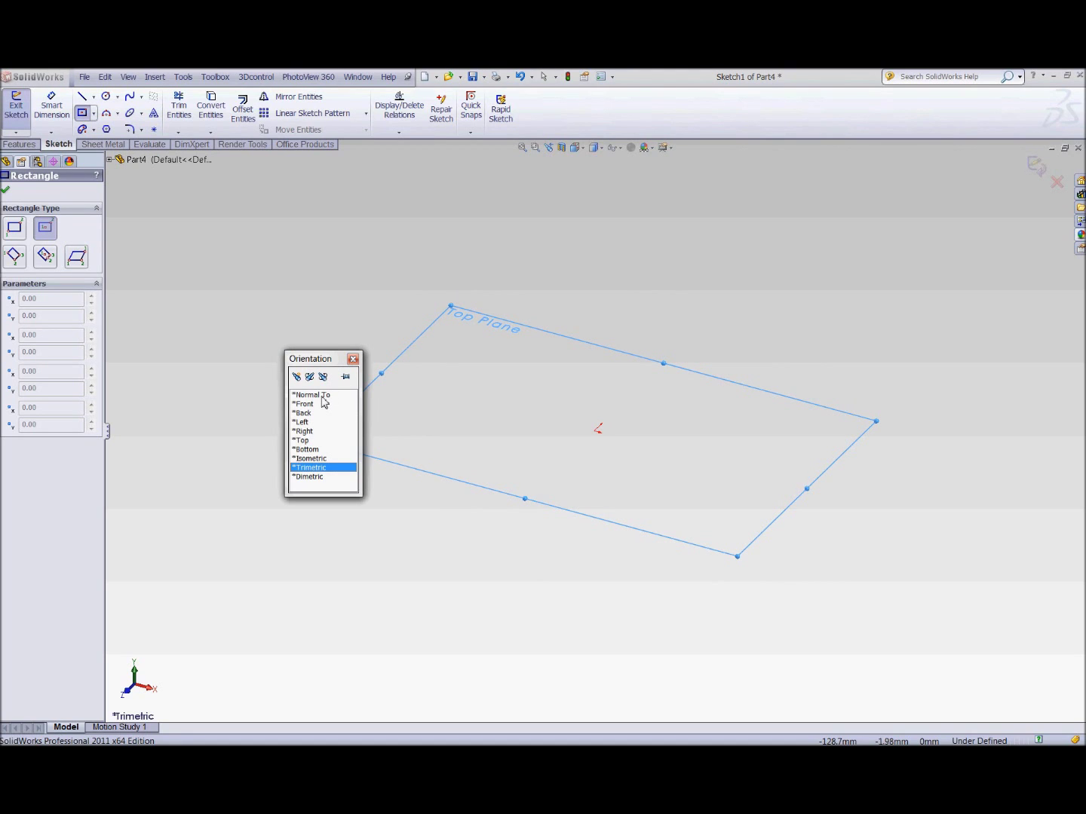
left_click(320, 396)
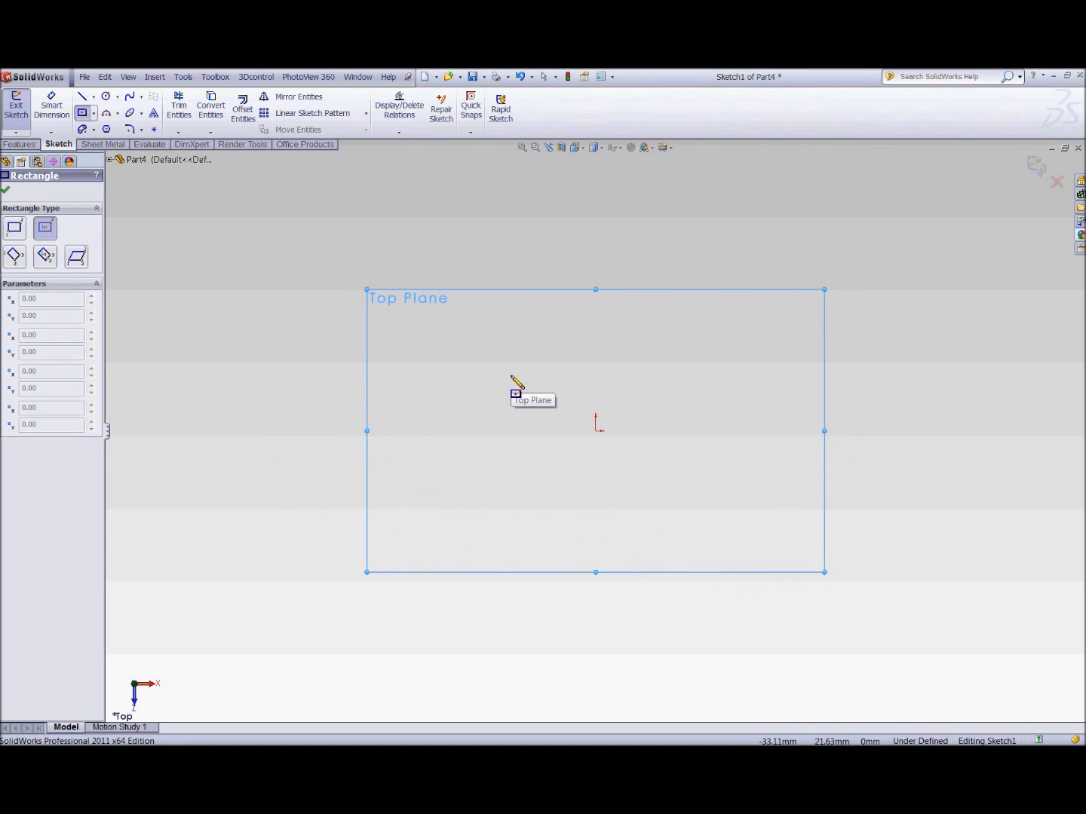
left_click(596, 429)
left_click(714, 275)
Dimension the rectangle's width and height to 100 mm each
left_click(50, 108)
left_click(660, 276)
left_click(649, 240)
type("100")
key("Return")
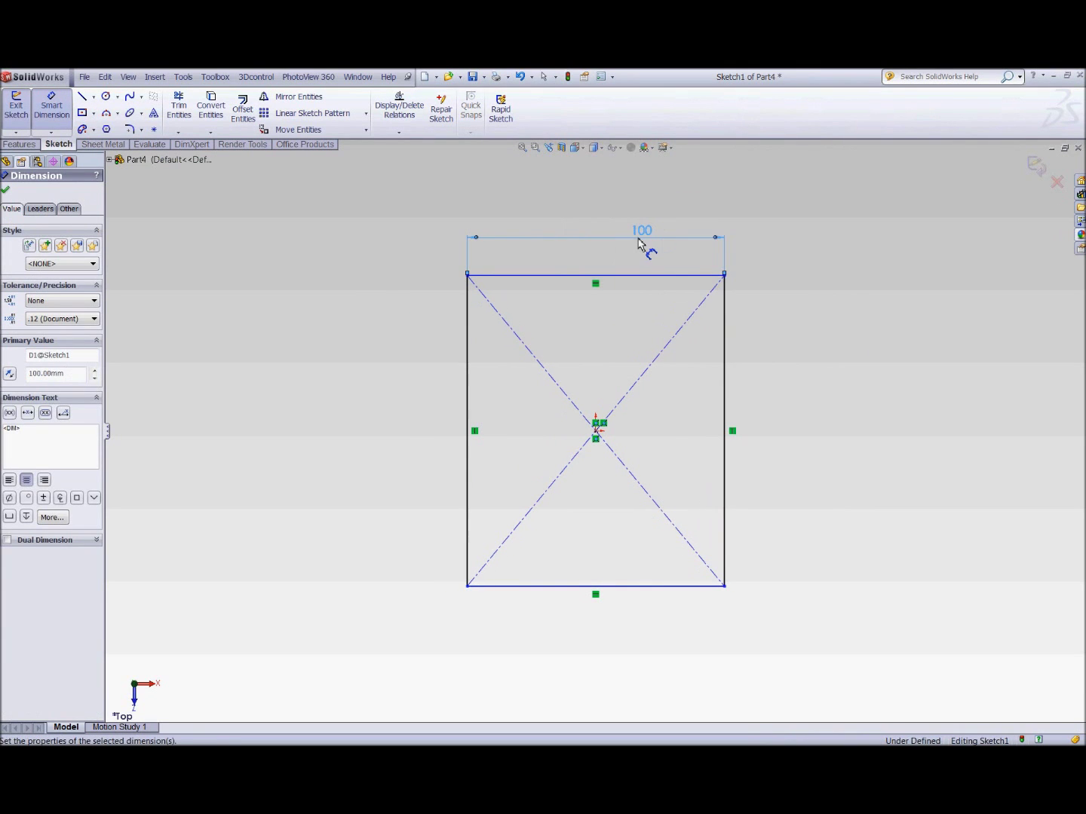
left_click(724, 334)
left_click(771, 341)
type("100")
key("Return")
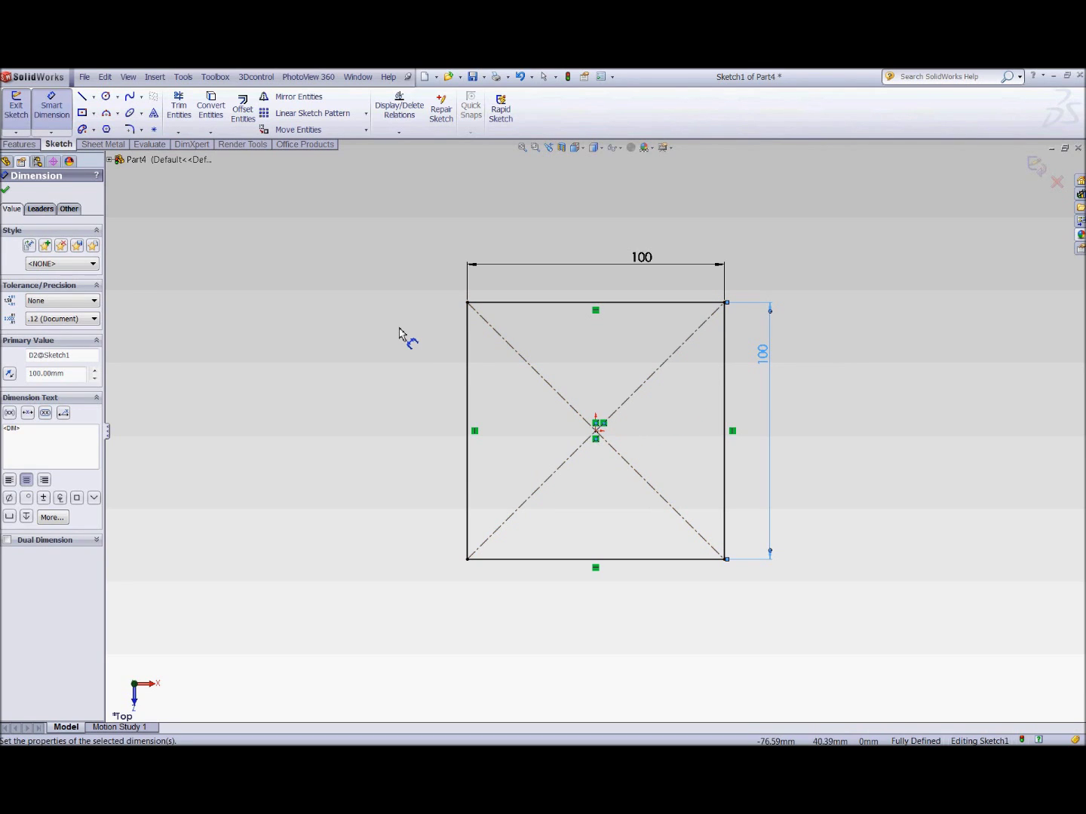
Extrude the square profile as a blind boss 10 mm thick
left_click(19, 144)
left_click(21, 107)
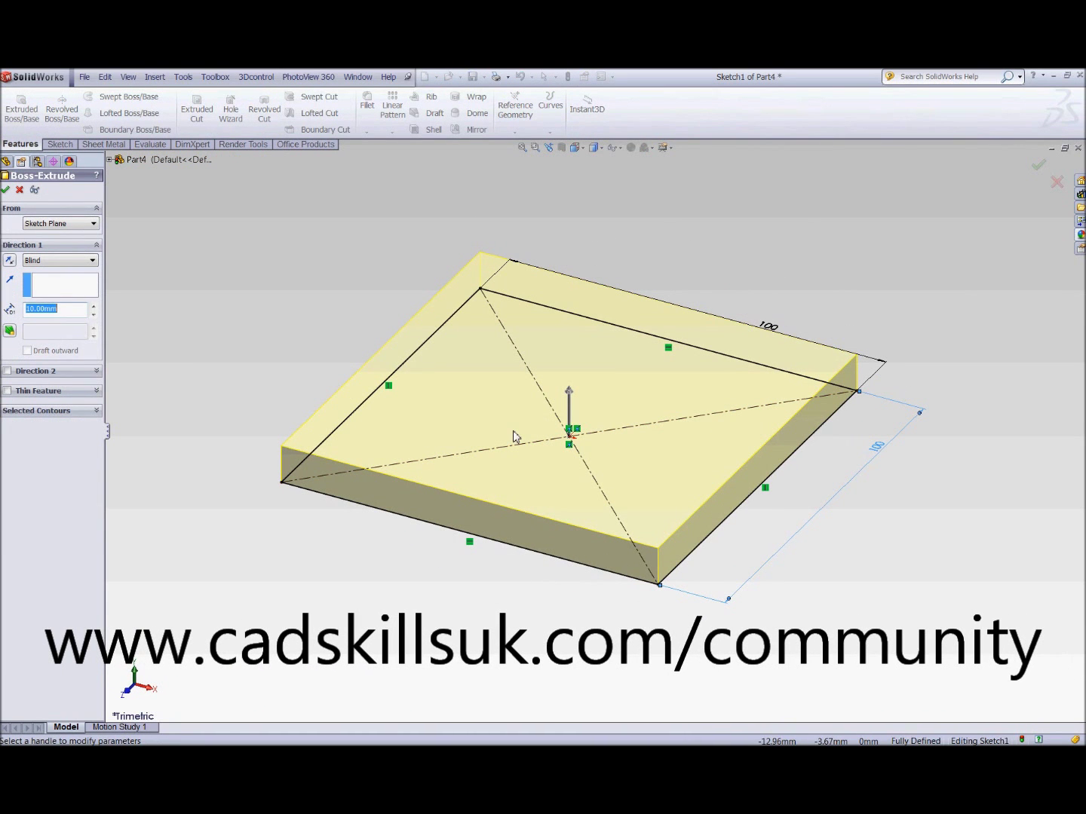
left_click(4, 190)
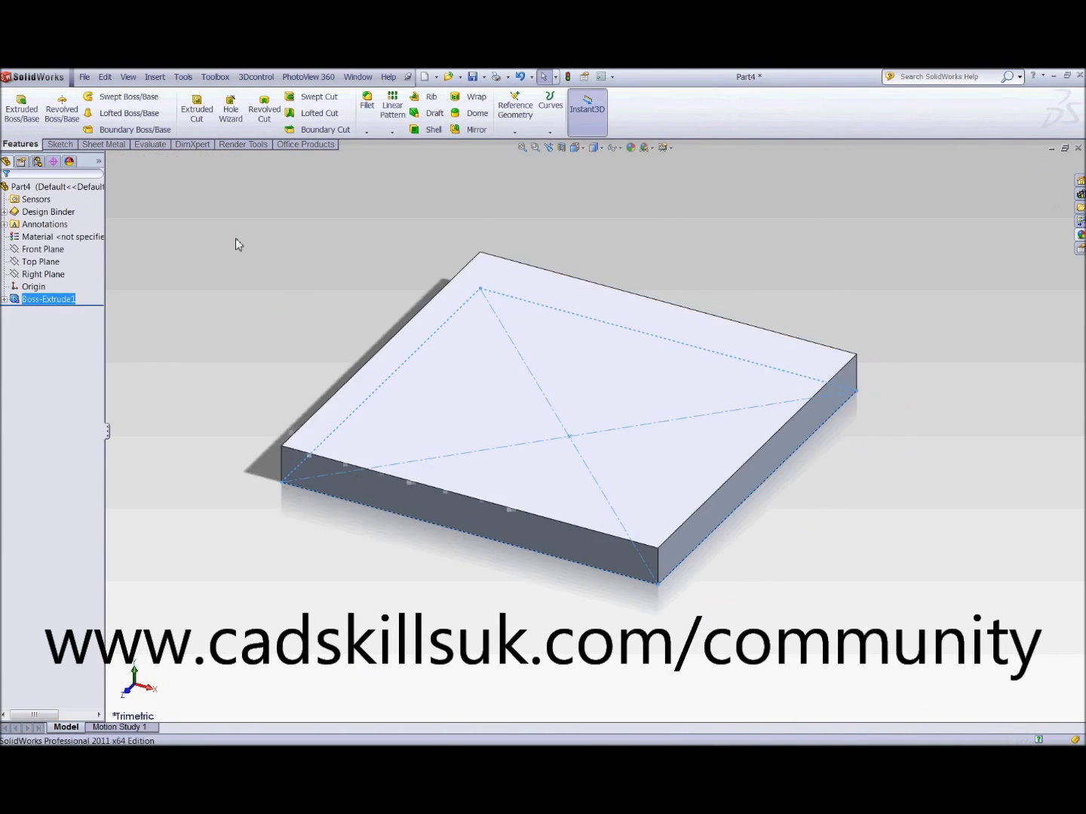
Start a Hole Wizard legacy hole on the plate's front side face, viewed normal to it, with type C-Bored Drilled
middle_click_drag(477, 346, 398, 324)
key("space")
double_click(439, 433)
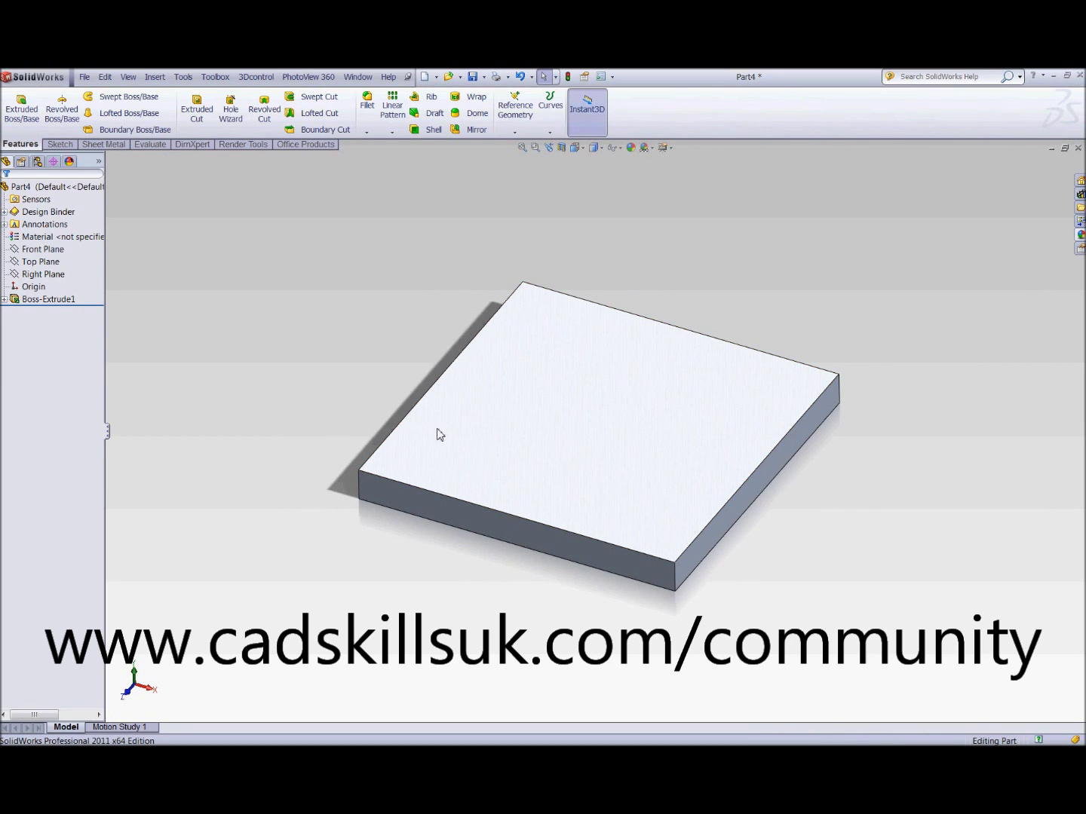
left_click(425, 532)
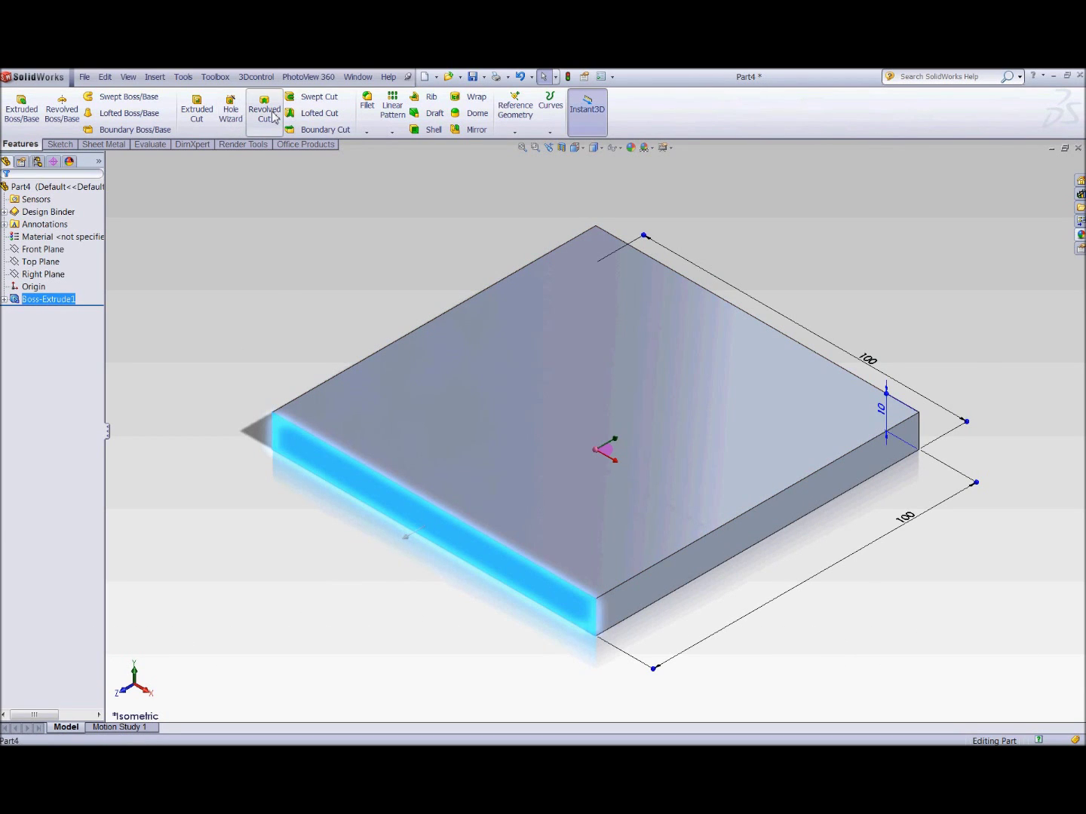
left_click(231, 109)
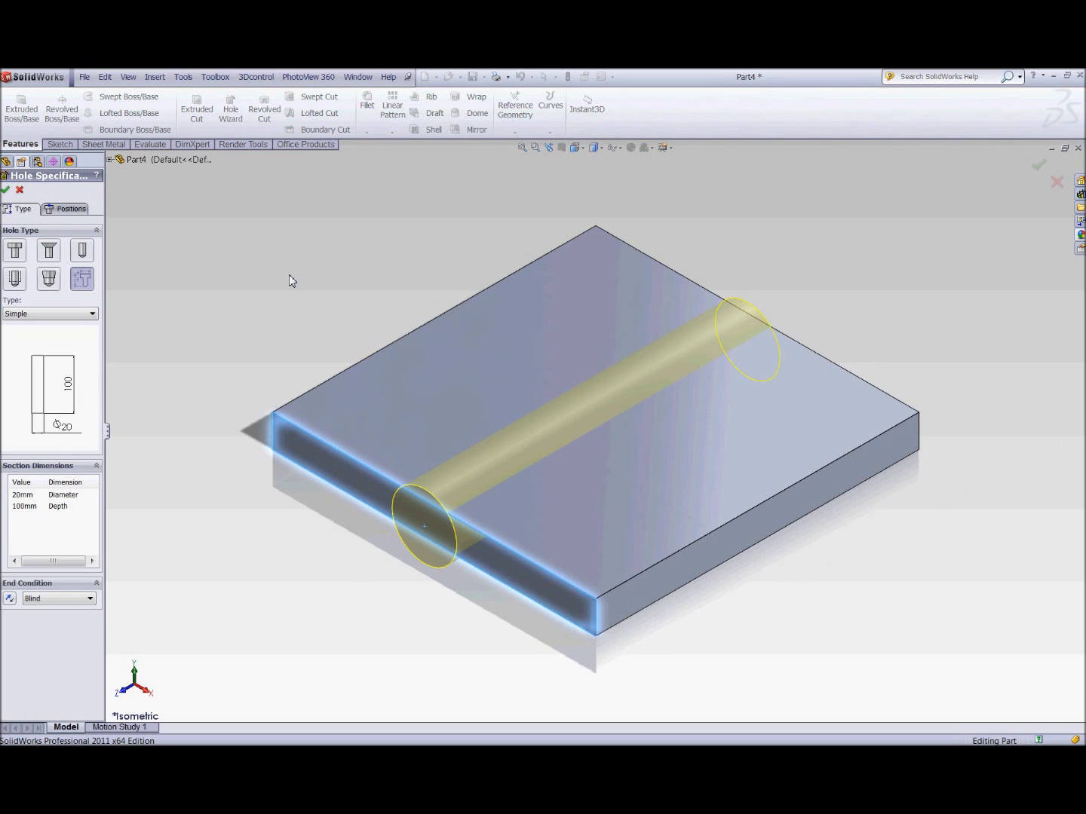
key("space")
double_click(315, 320)
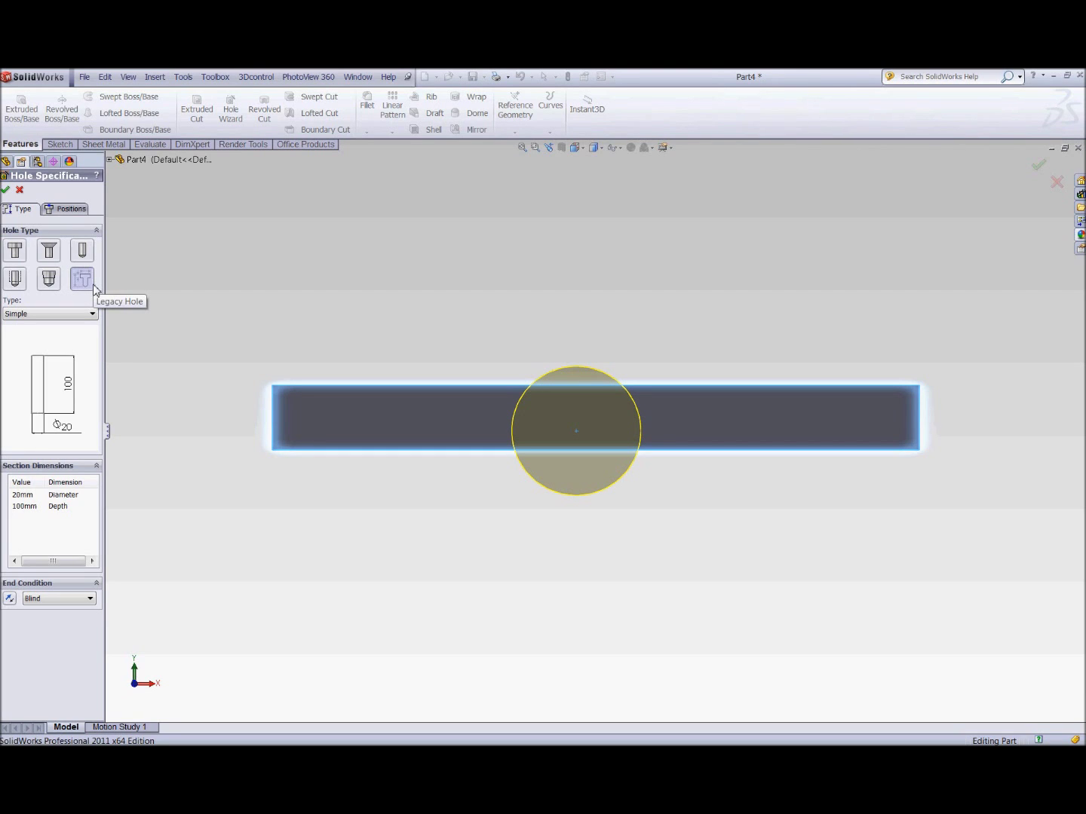
left_click(66, 313)
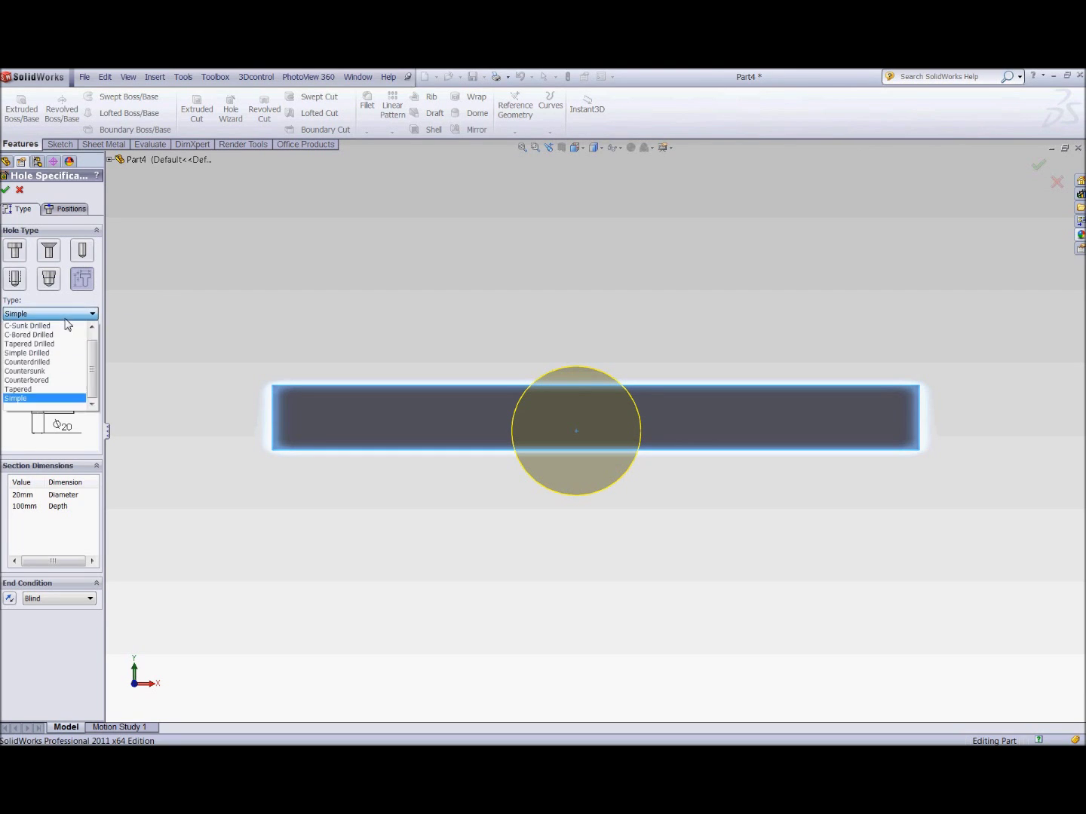
left_click(45, 334)
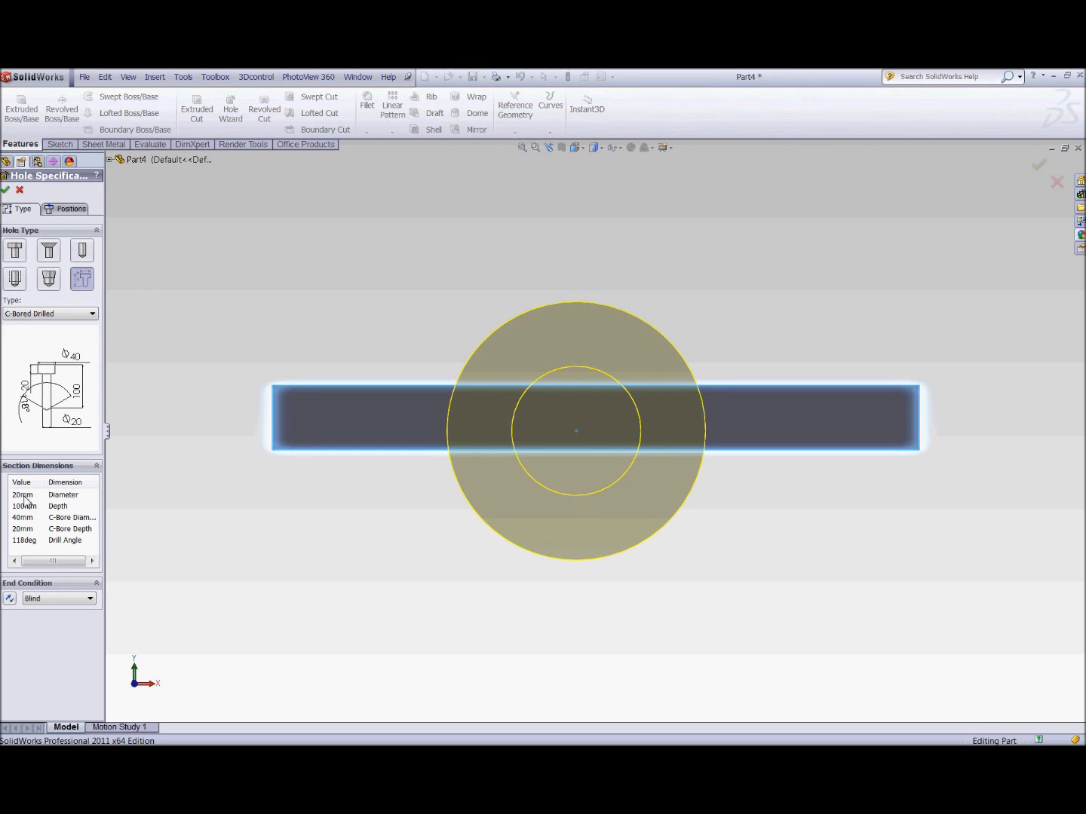
Set the hole's diameter to 3, depth to 70, counterbore diameter to 5, counterbore depth to 16 and drill angle to 180
left_click(21, 496)
type("3")
left_click(25, 508)
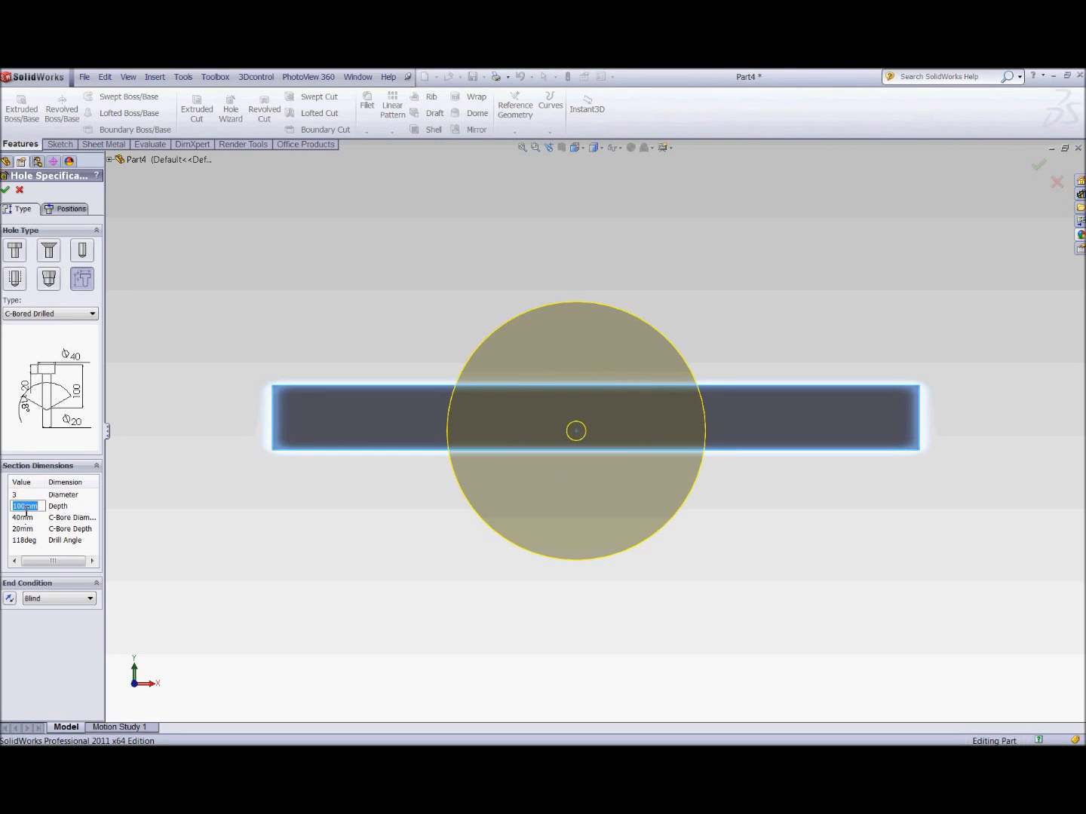
type("70")
left_click(23, 519)
type("5")
left_click(21, 531)
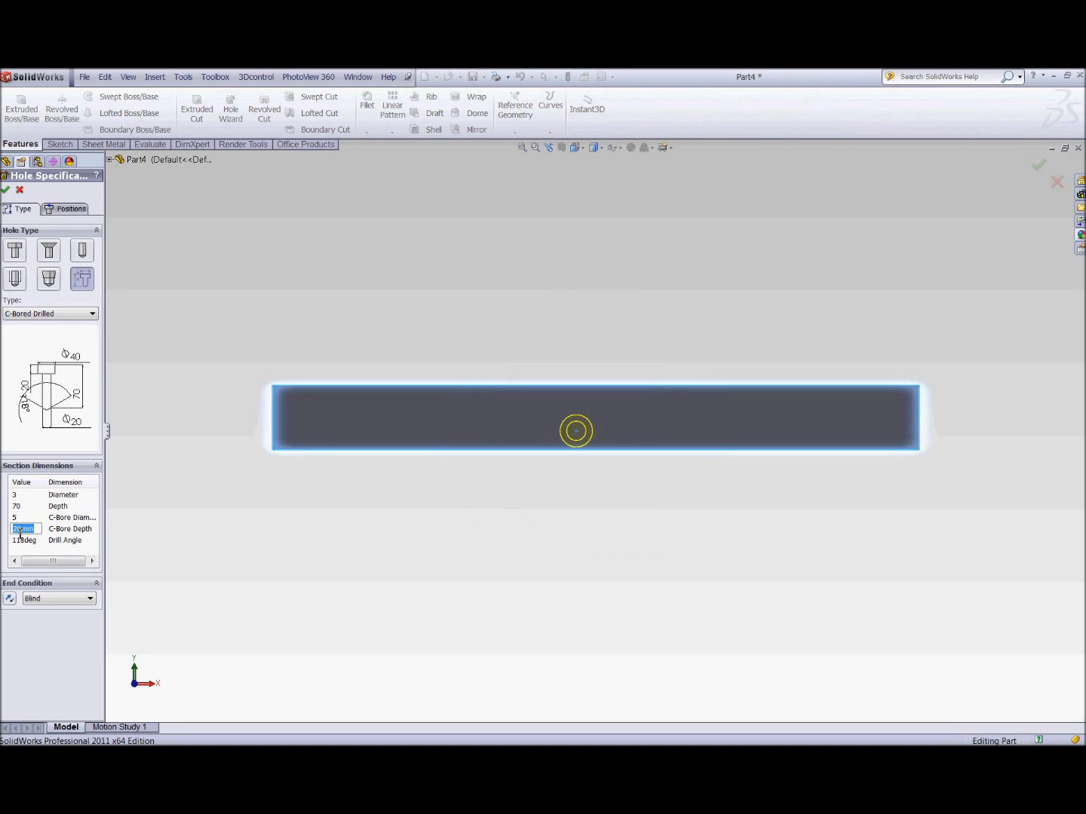
type("16")
left_click(21, 540)
type("180")
Place a second hole centre on the front side face, on the other side of the origin, about 11 mm from the first
left_click(68, 208)
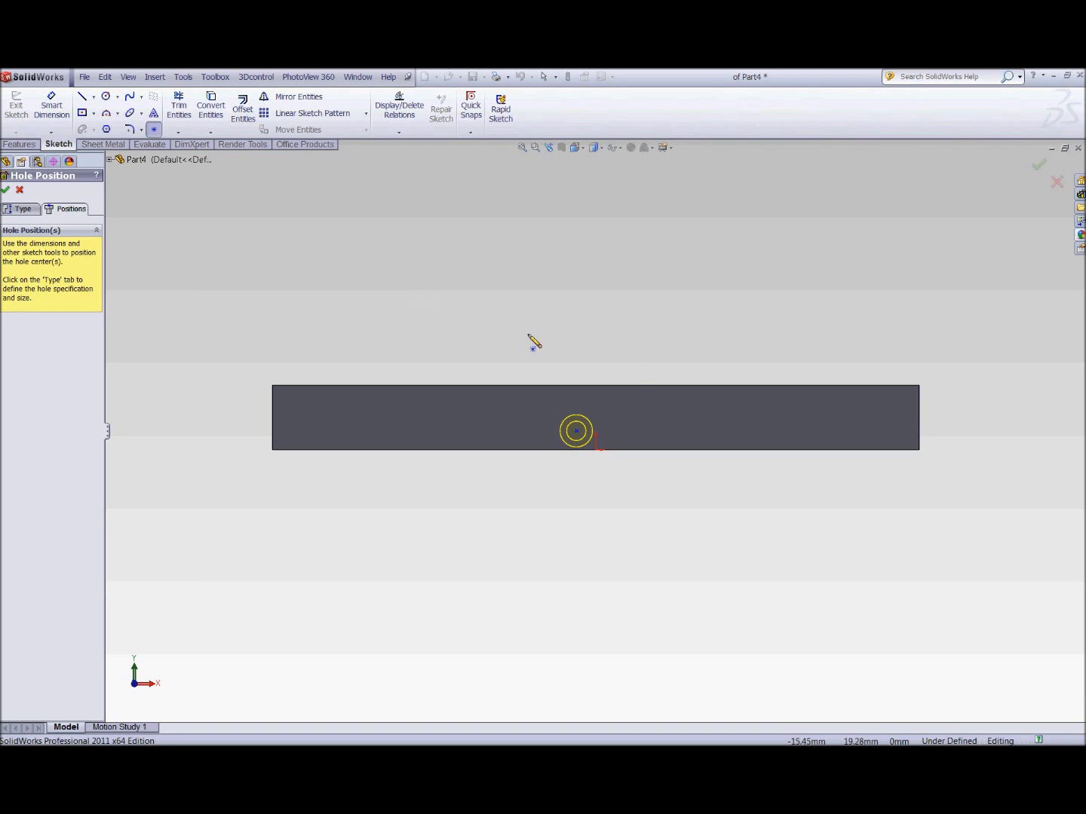
left_click(648, 423)
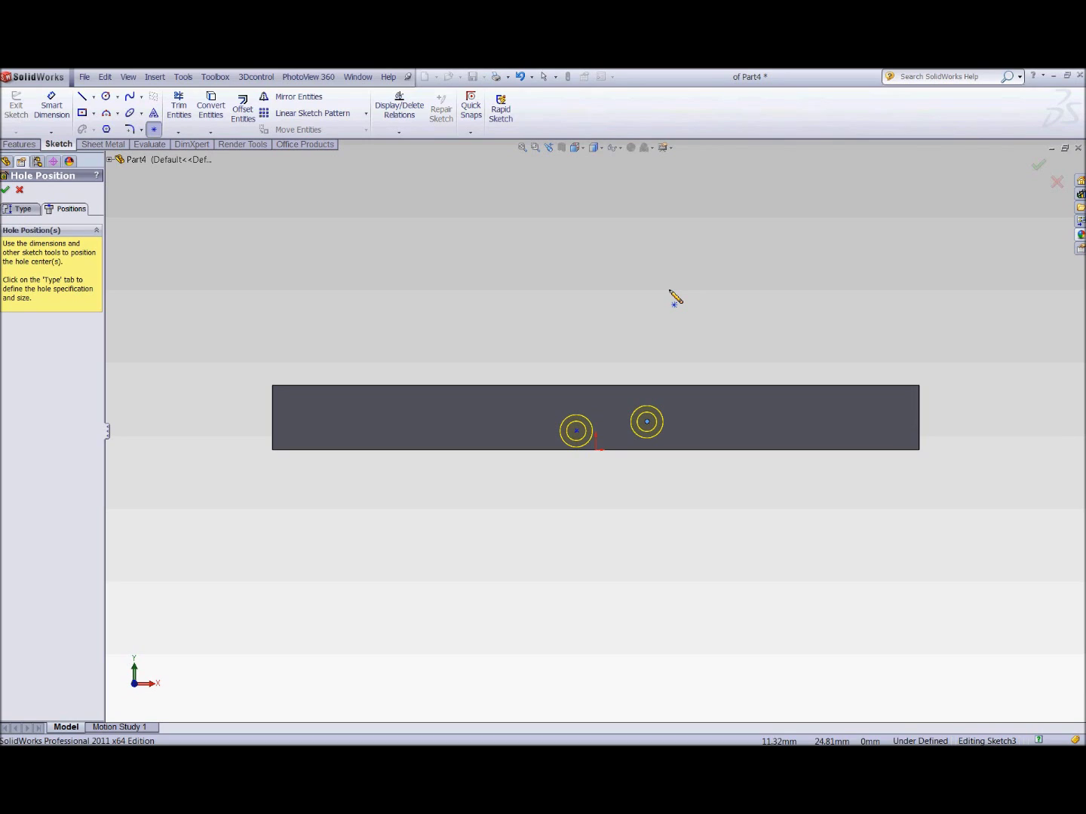
key("Escape")
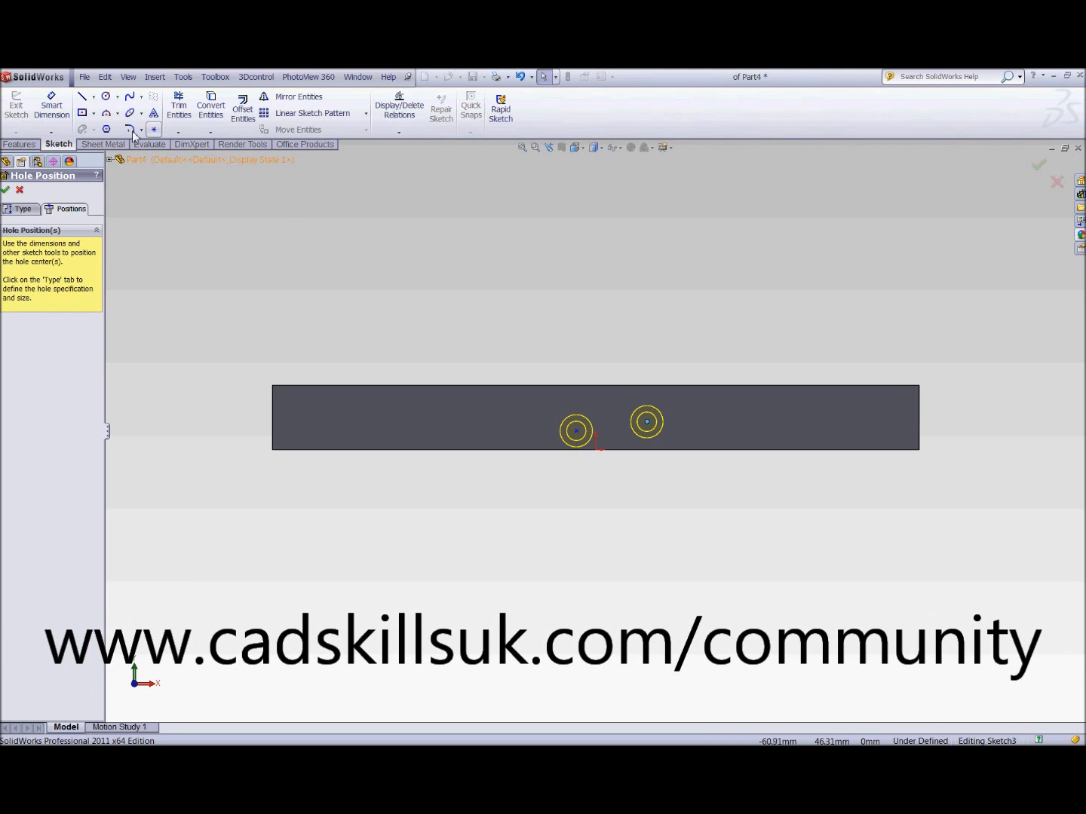
Draw a horizontal centreline across the front side face between the midpoints of its two short edges
left_click(93, 97)
left_click(110, 128)
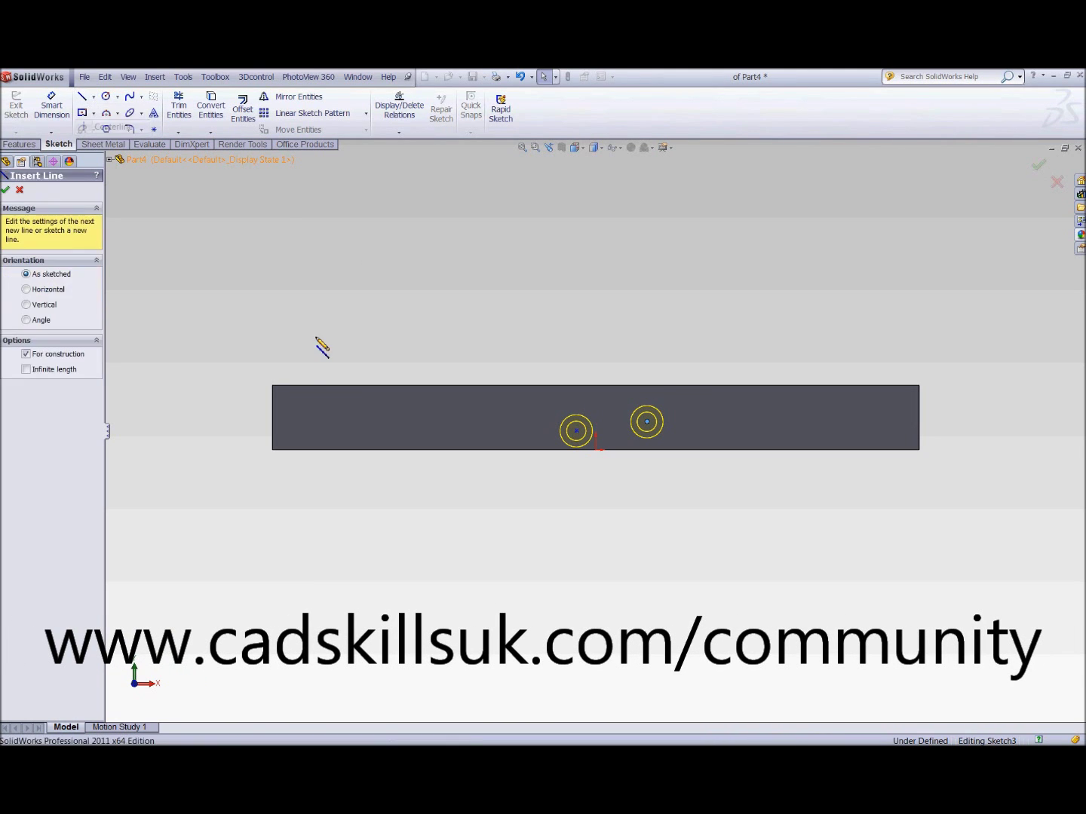
left_click(272, 417)
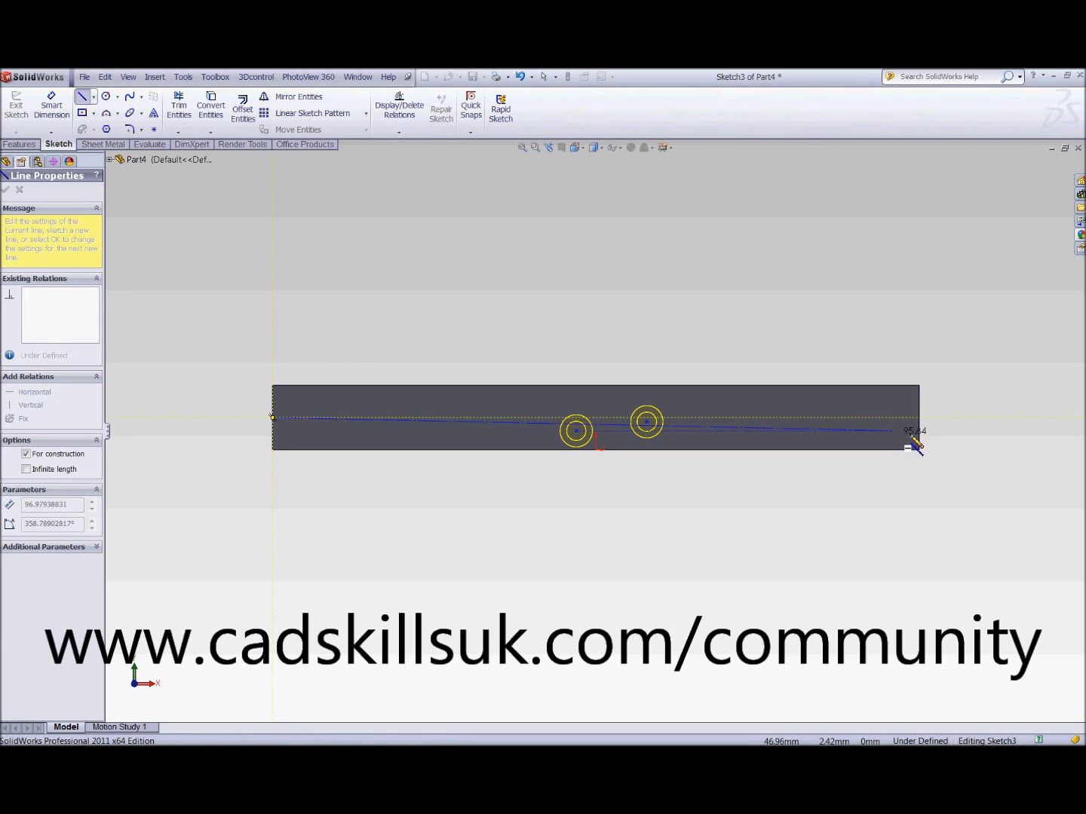
left_click(918, 416)
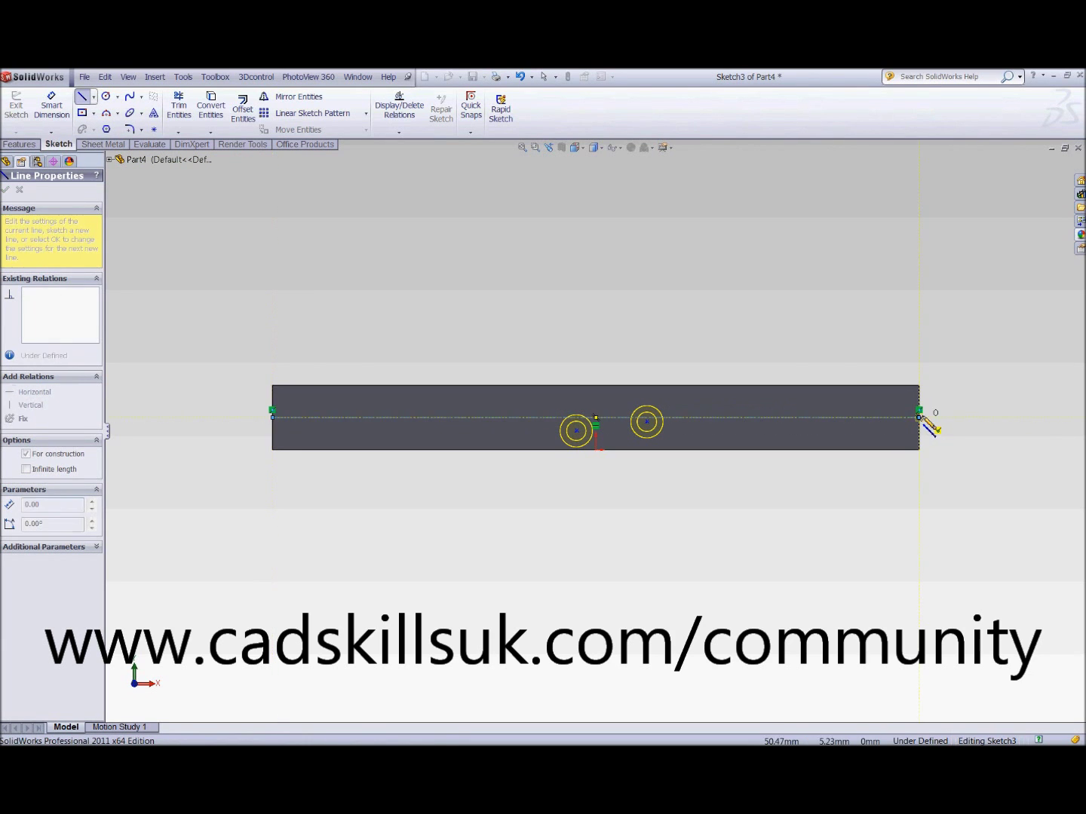
key("Escape")
Draw a 10 mm vertical centreline from the origin up to the upper edge of the front side face
left_click(93, 97)
left_click(112, 122)
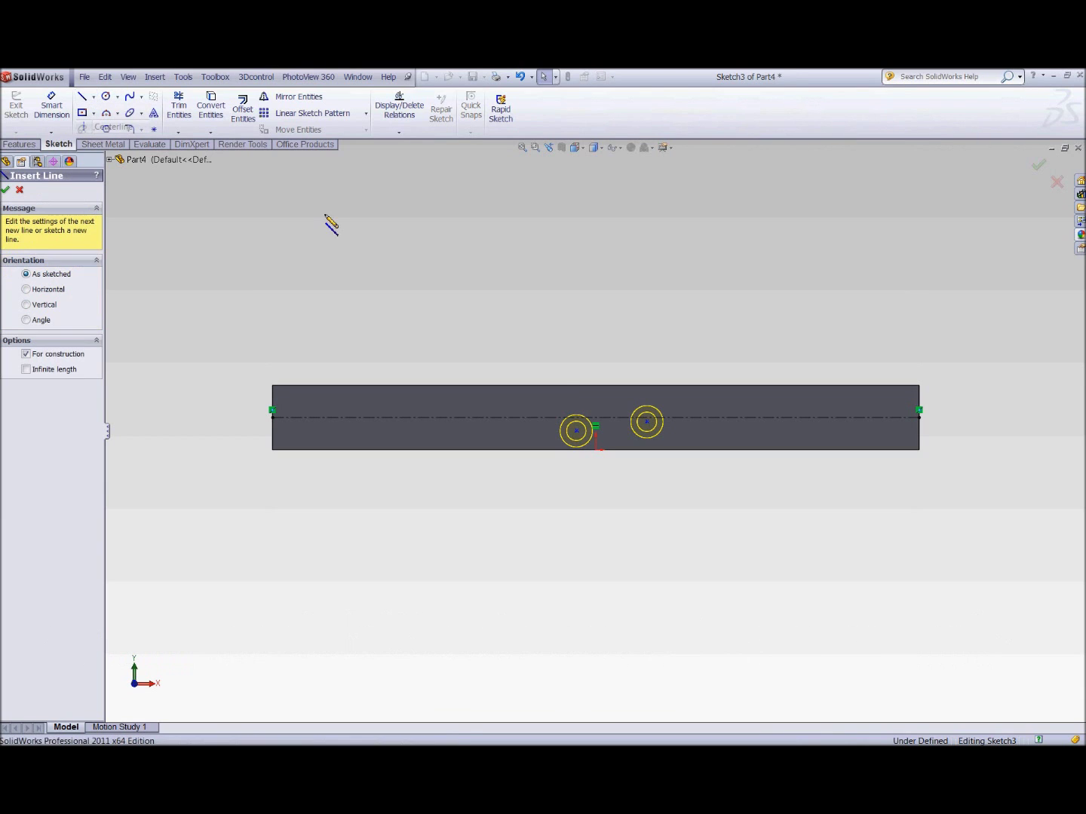
left_click(597, 451)
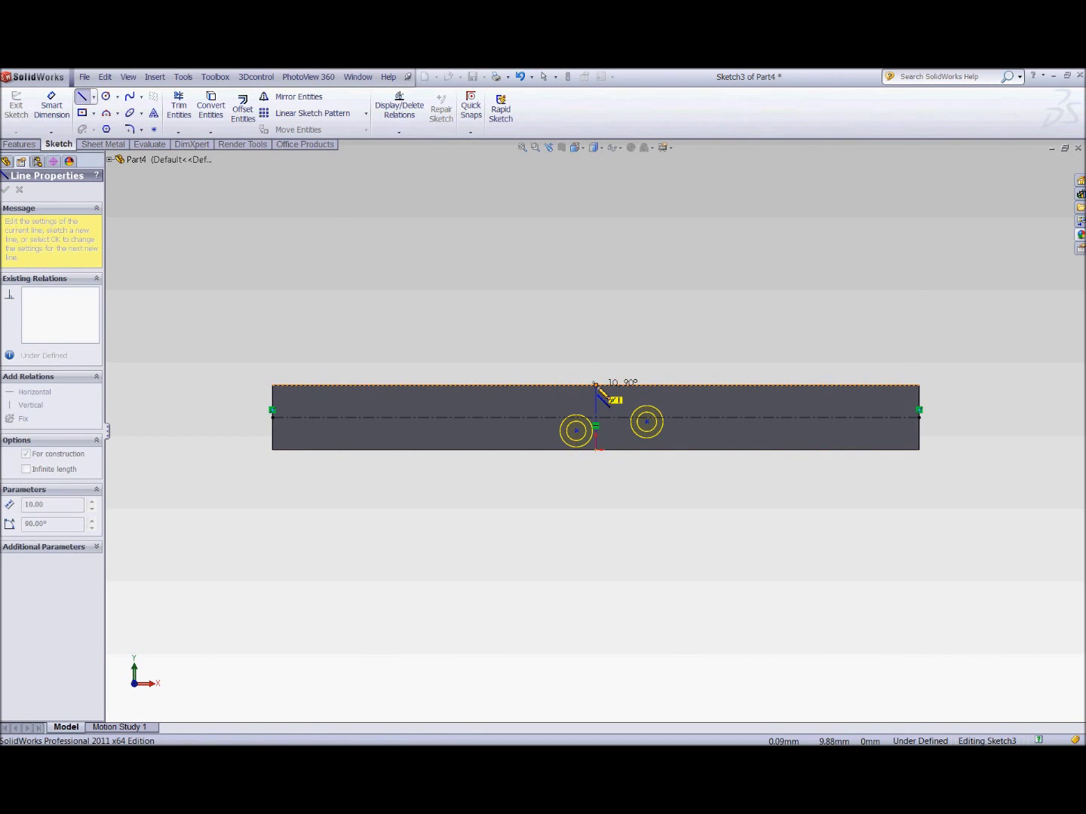
left_click(595, 377)
key("Escape")
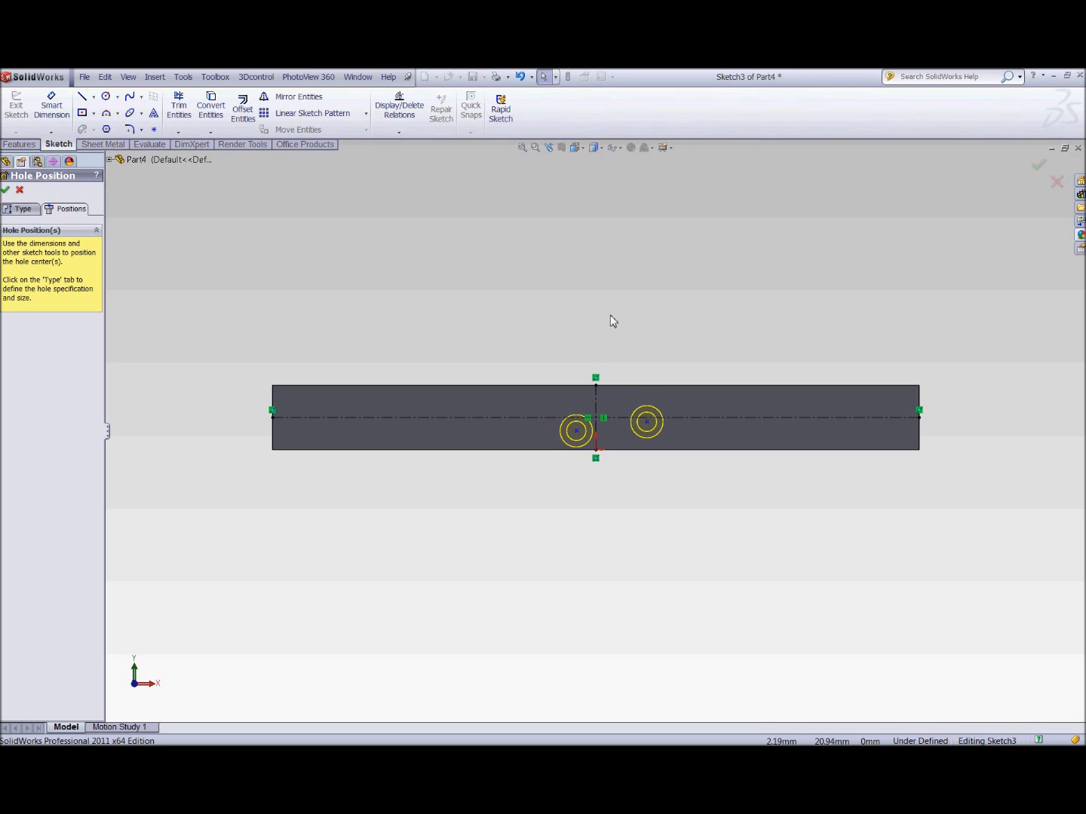
Add a horizontal relation between the two hole centre points
left_click(577, 432)
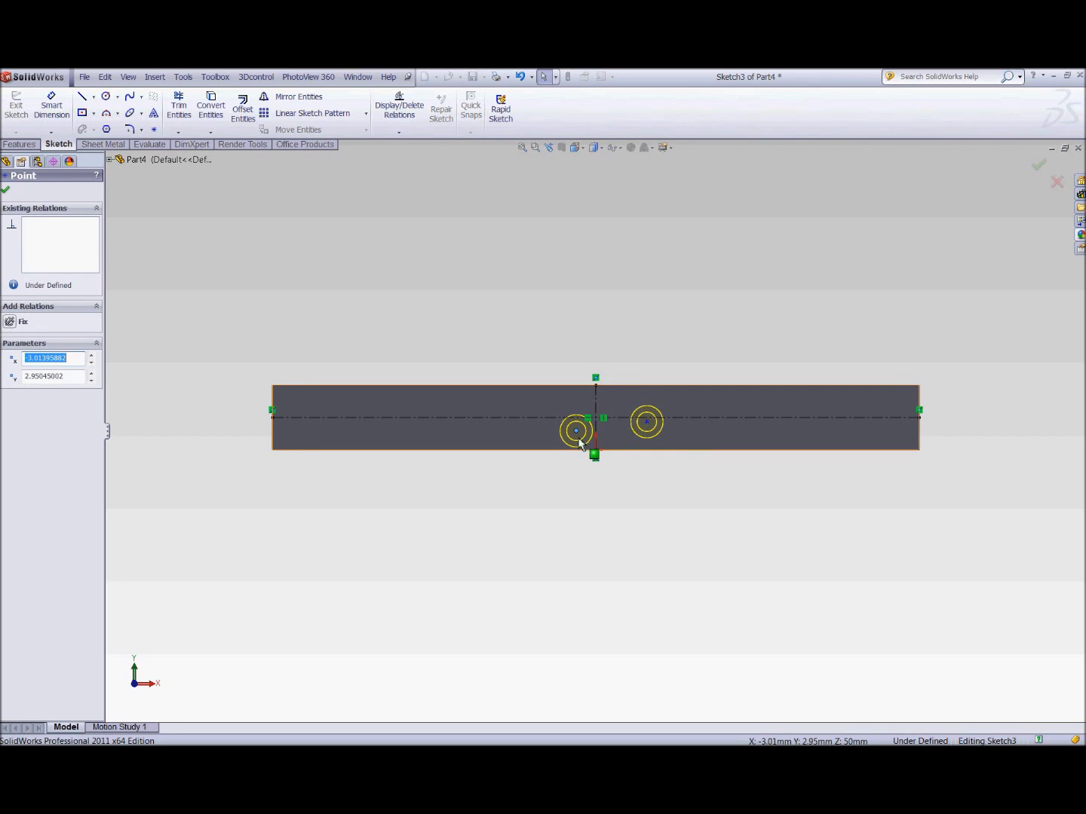
left_click(648, 424, "ctrl")
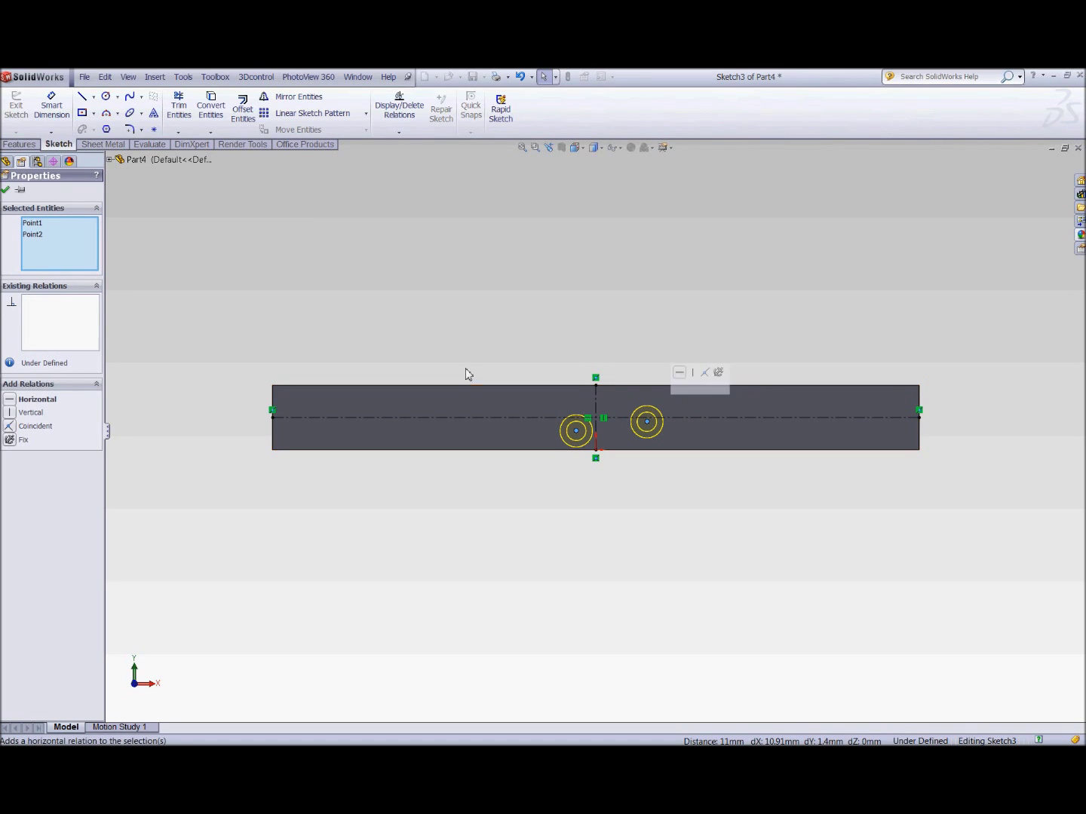
left_click(11, 405)
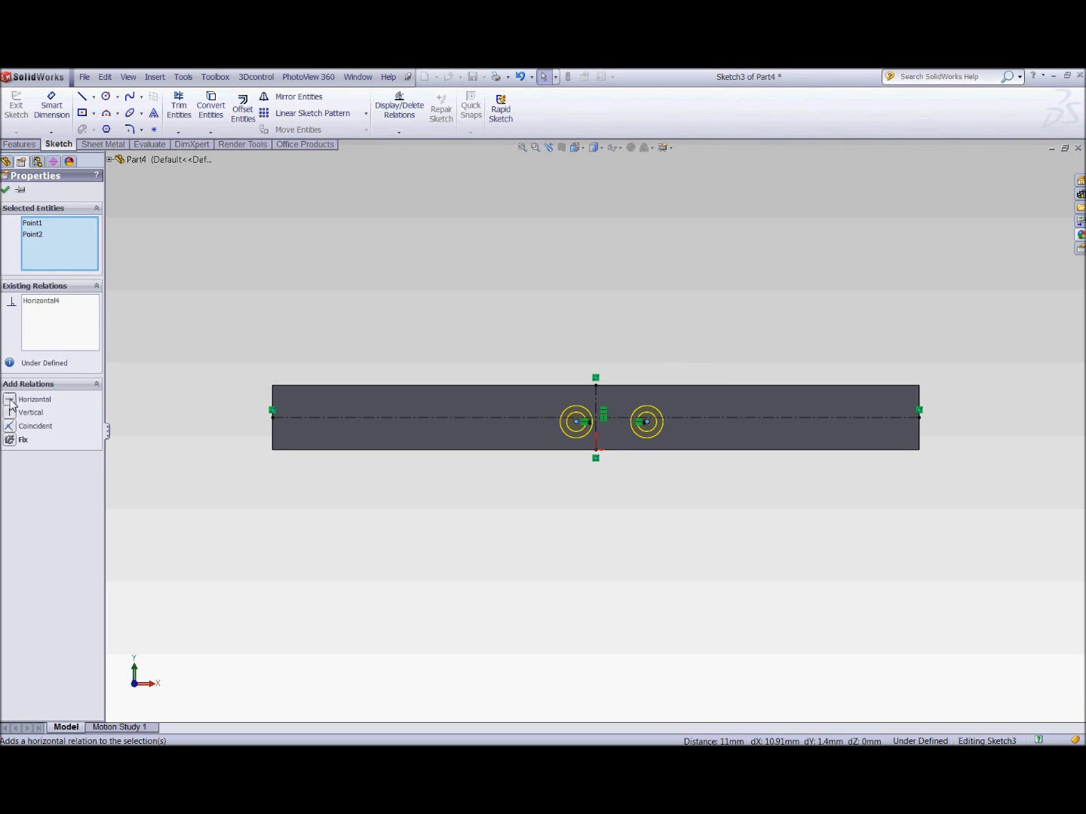
left_click(5, 190)
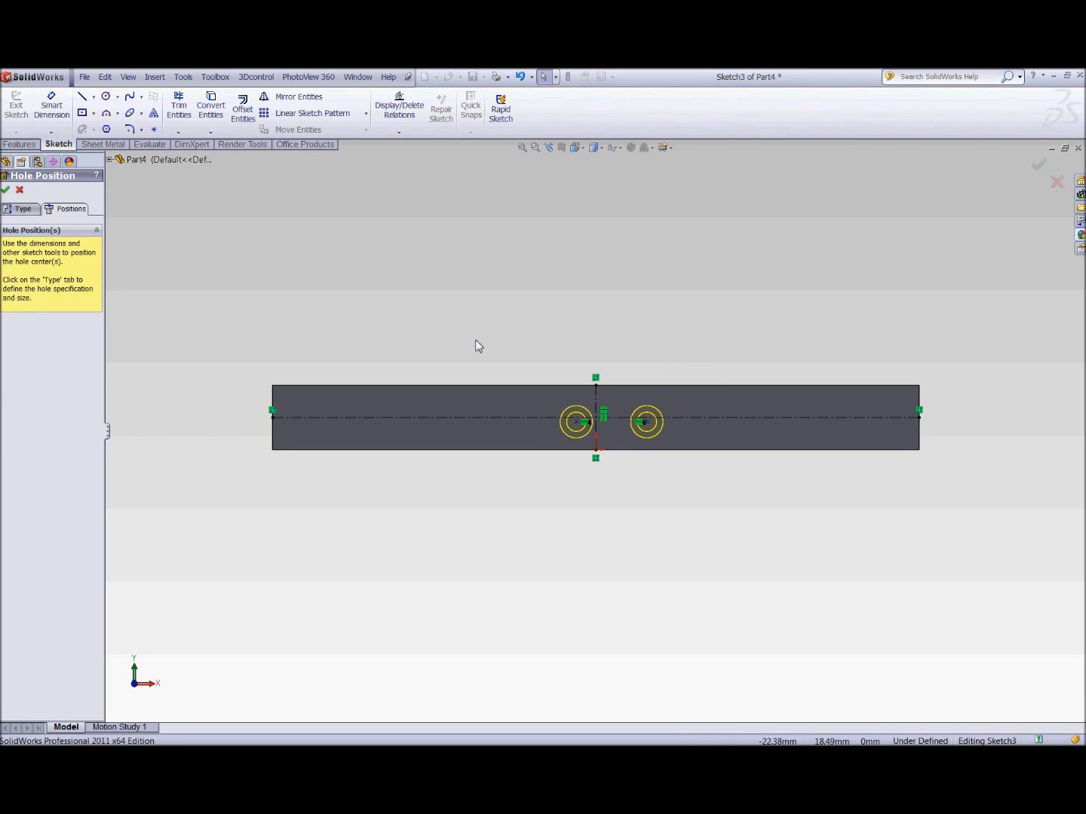
Make the first hole's centre point coincident with the horizontal centreline
left_click(578, 422)
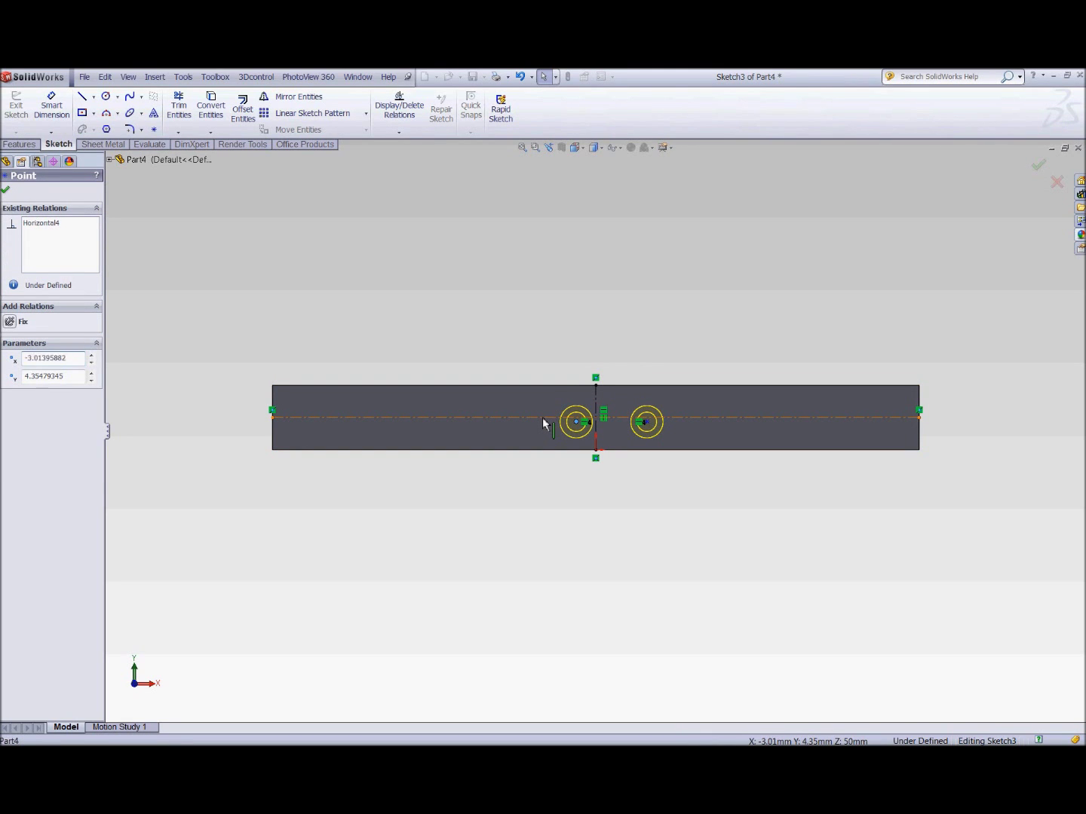
left_click(542, 418, "ctrl")
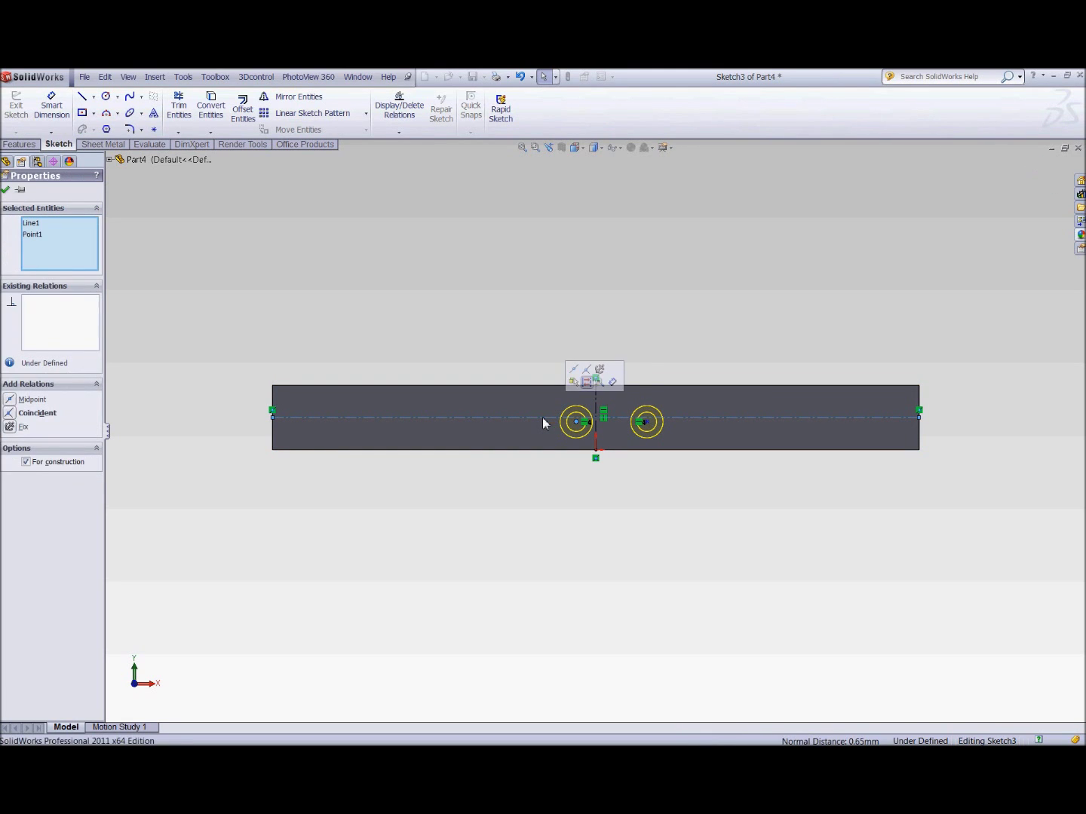
left_click(586, 370)
key("Escape")
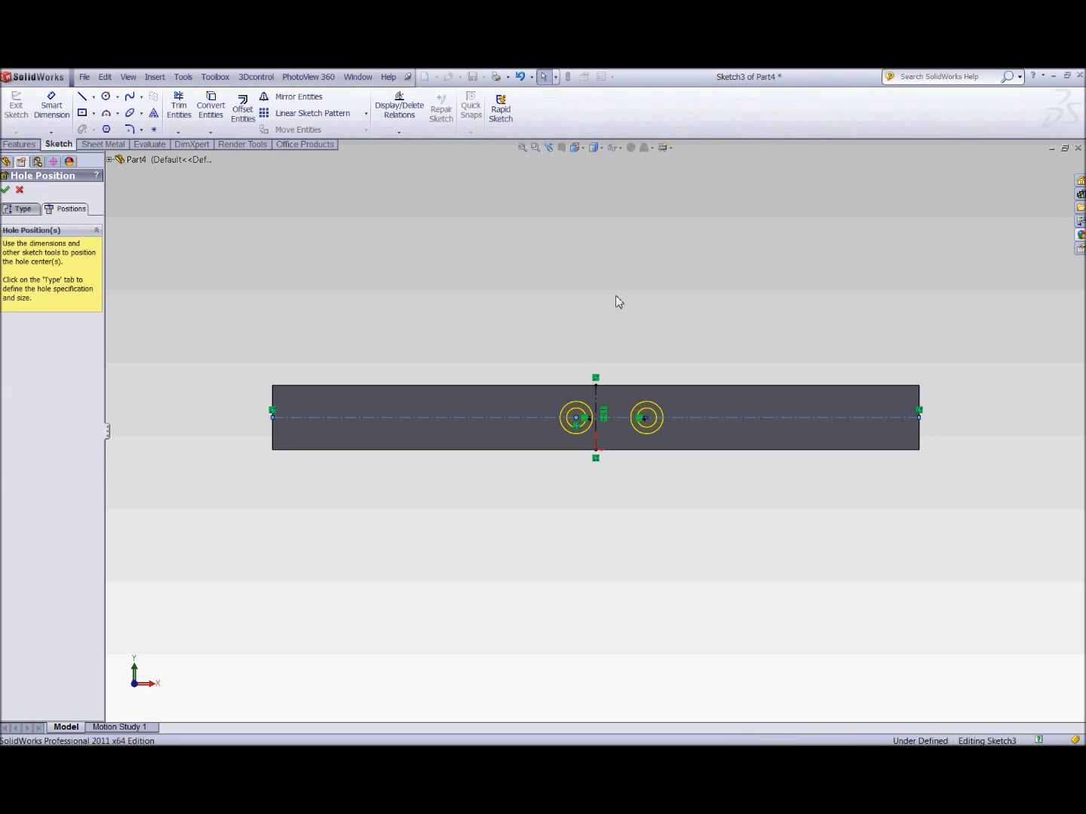
Make the two hole centre points symmetric about the vertical centreline and spread the holes farther apart
left_click(646, 420)
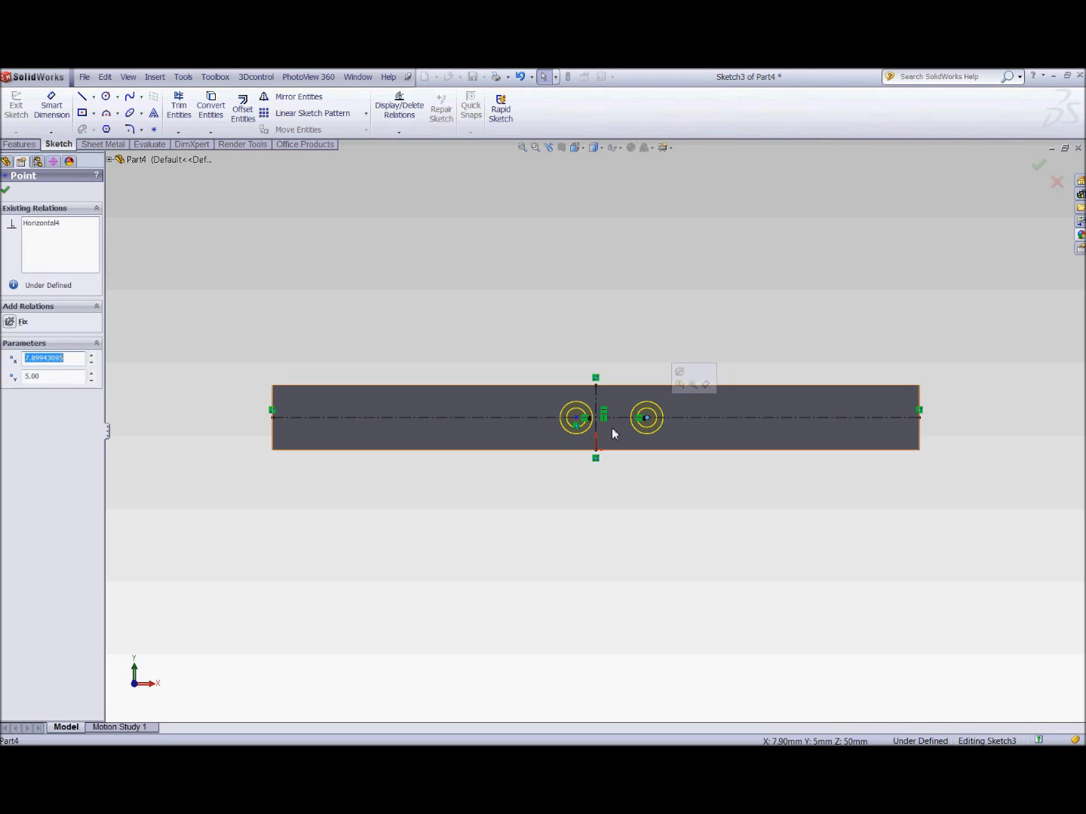
left_click(578, 420, "ctrl")
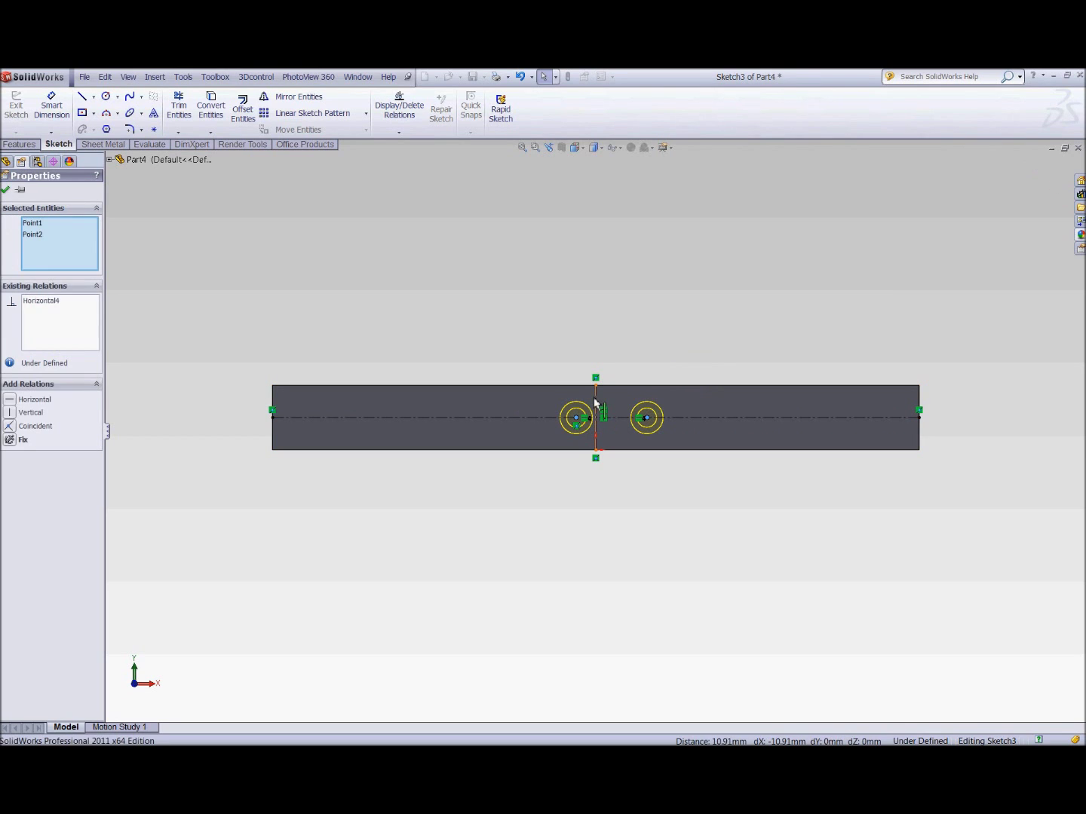
left_click(595, 394, "ctrl")
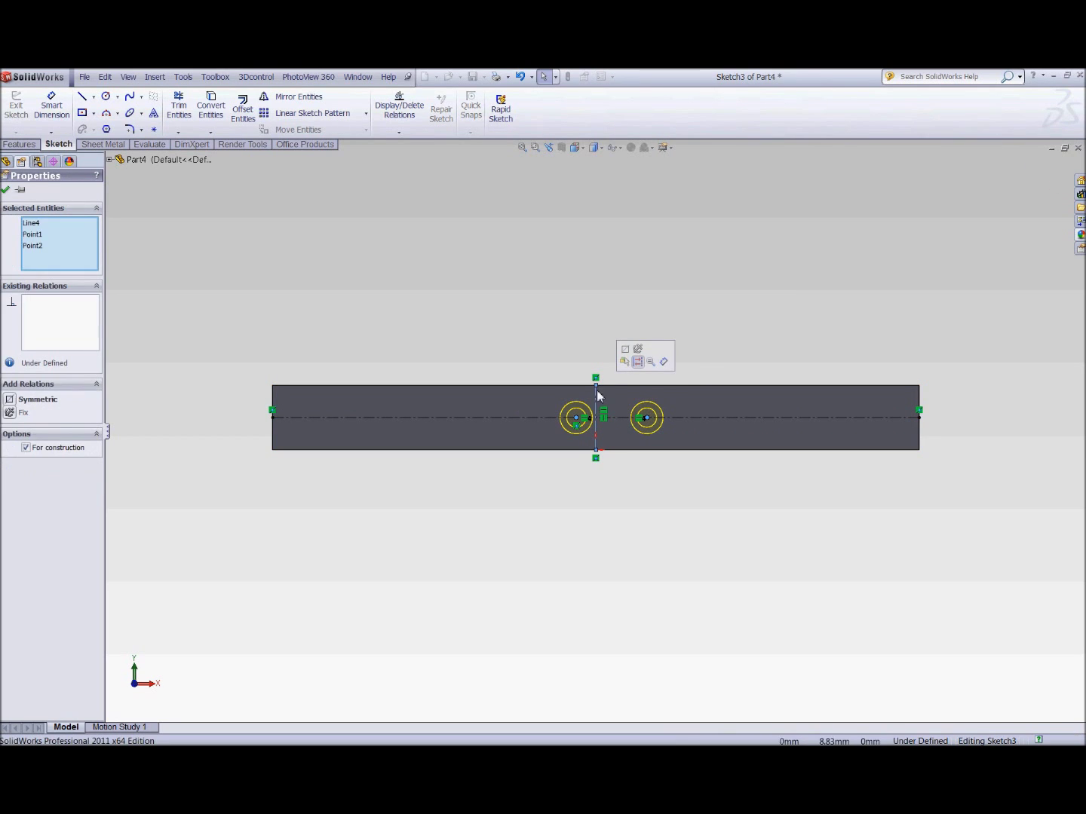
left_click(638, 362)
left_click(527, 294)
scroll(546, 358, "down", 1)
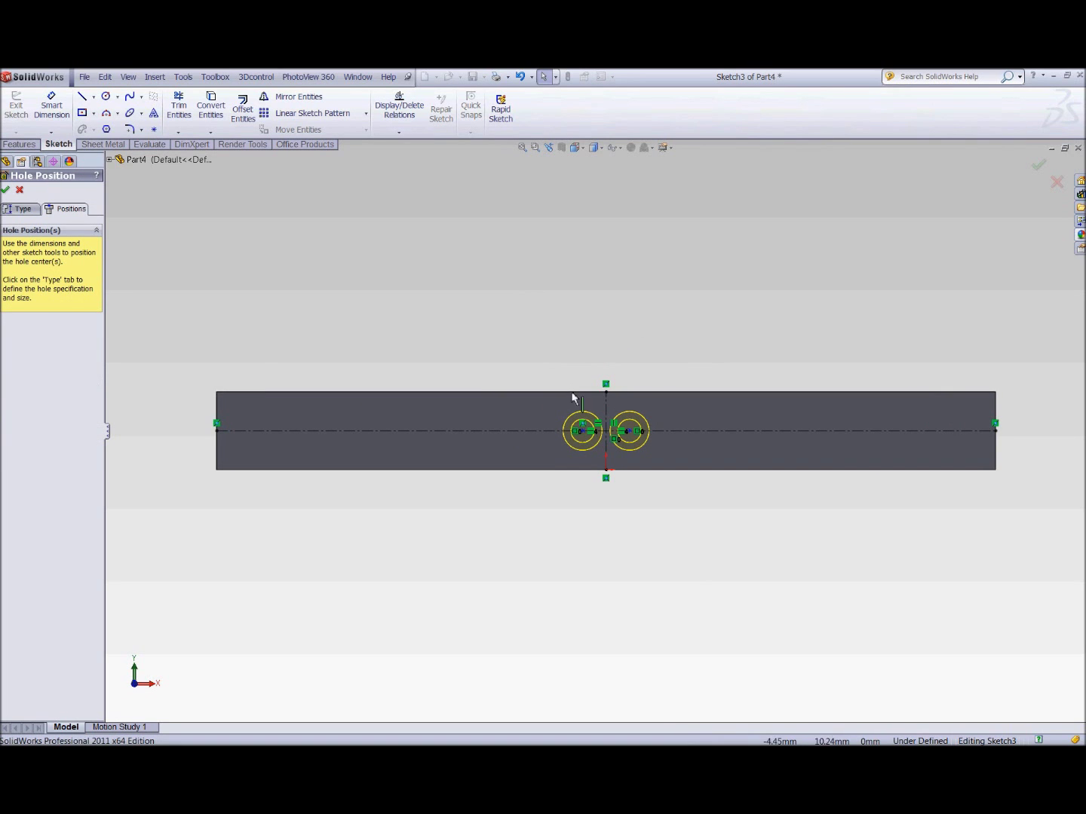
left_click_drag(585, 435, 498, 432)
left_click(484, 360)
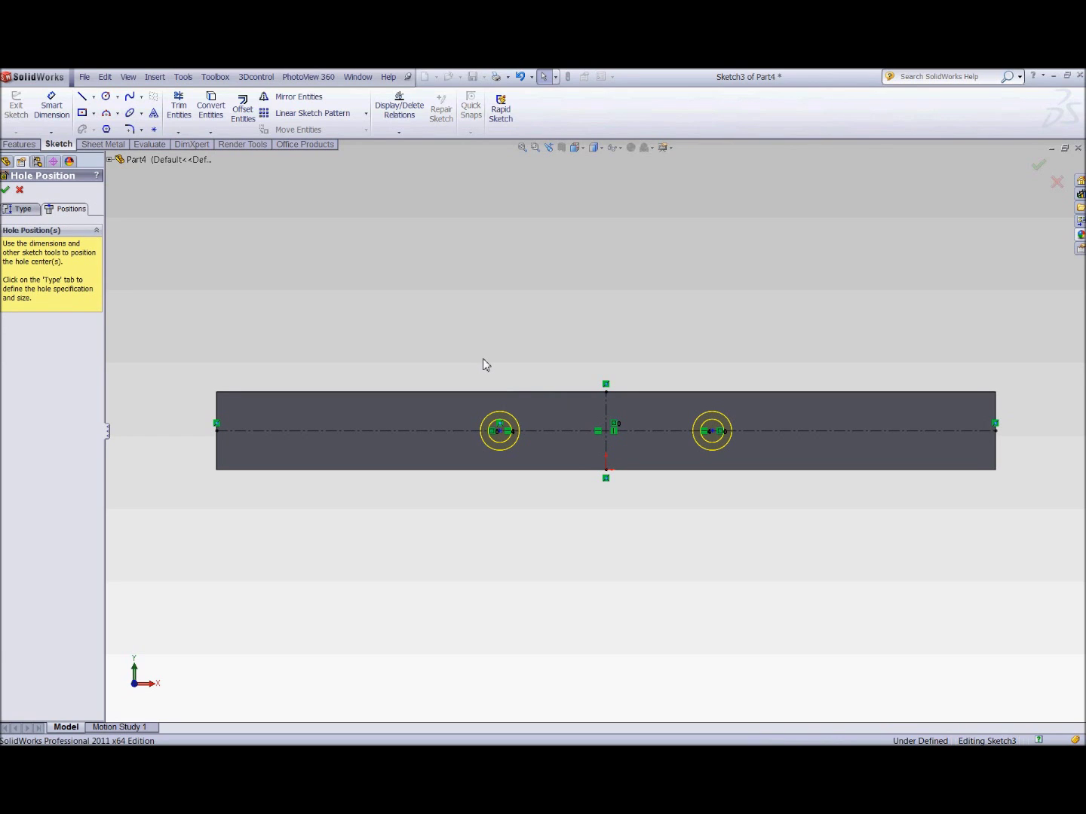
Dimension the left hole's centre 42 mm from the side face's left edge and finish the hole feature
left_click(55, 120)
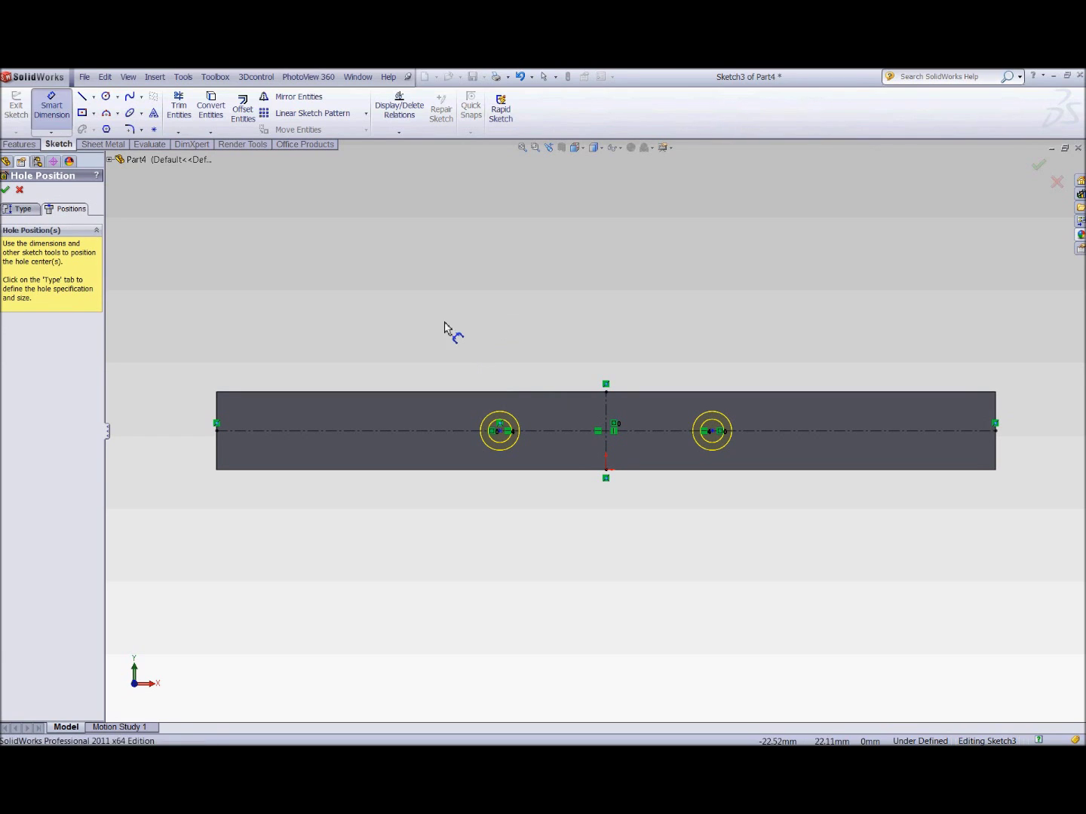
left_click(502, 435)
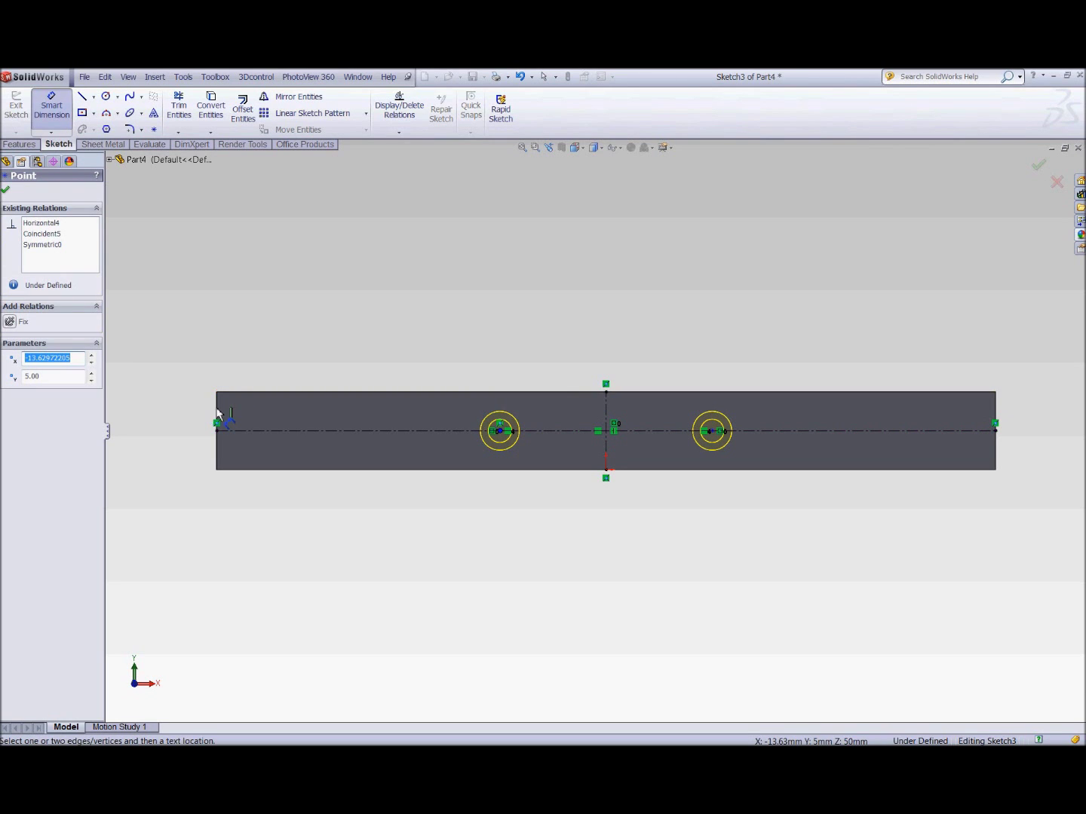
left_click(217, 419)
left_click(317, 326)
type("42")
key("Return")
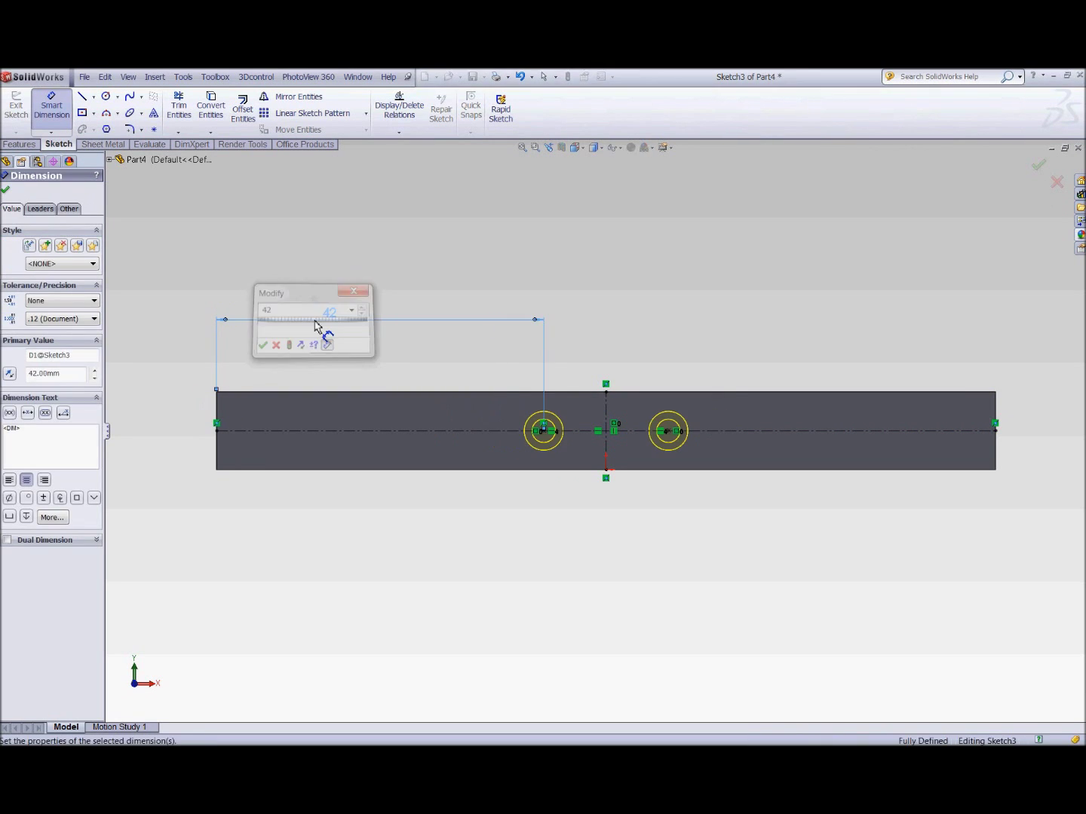
left_click(6, 189)
left_click(1038, 165)
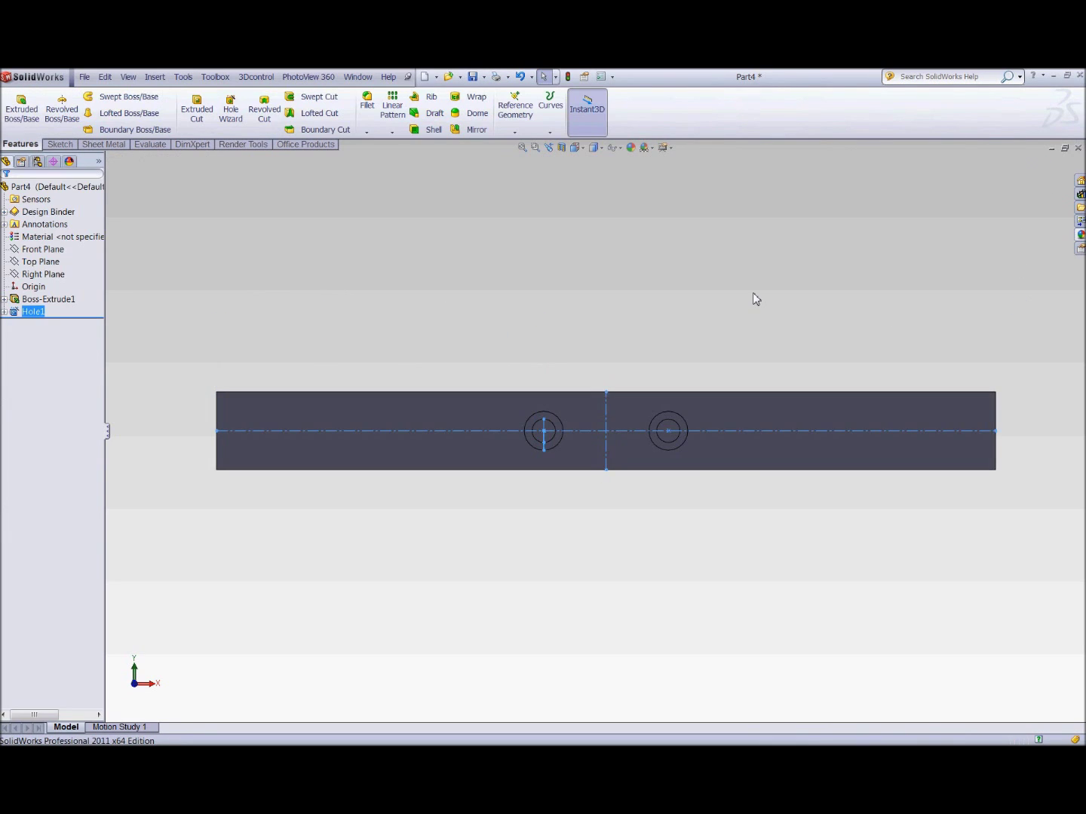
Examine the holes inside the plate in isometric view with hidden-line and wireframe displays, and restore the shaded display
key("space")
double_click(779, 402)
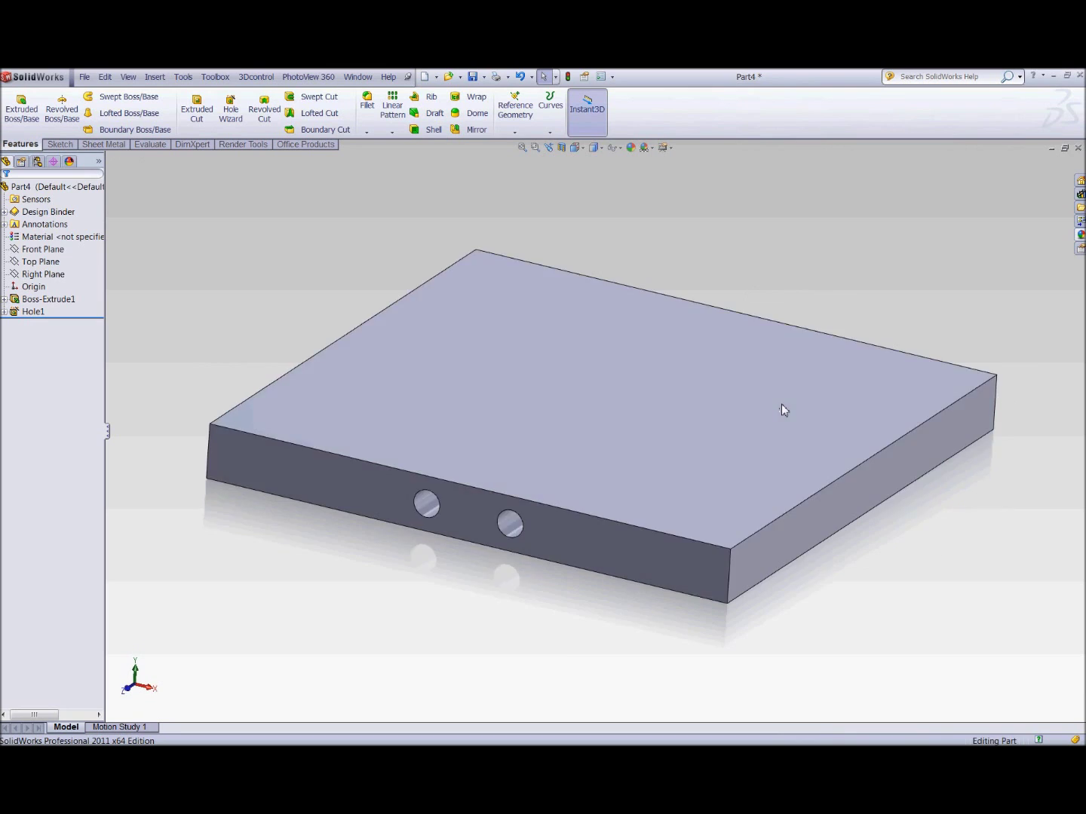
left_click(594, 147)
left_click(597, 223)
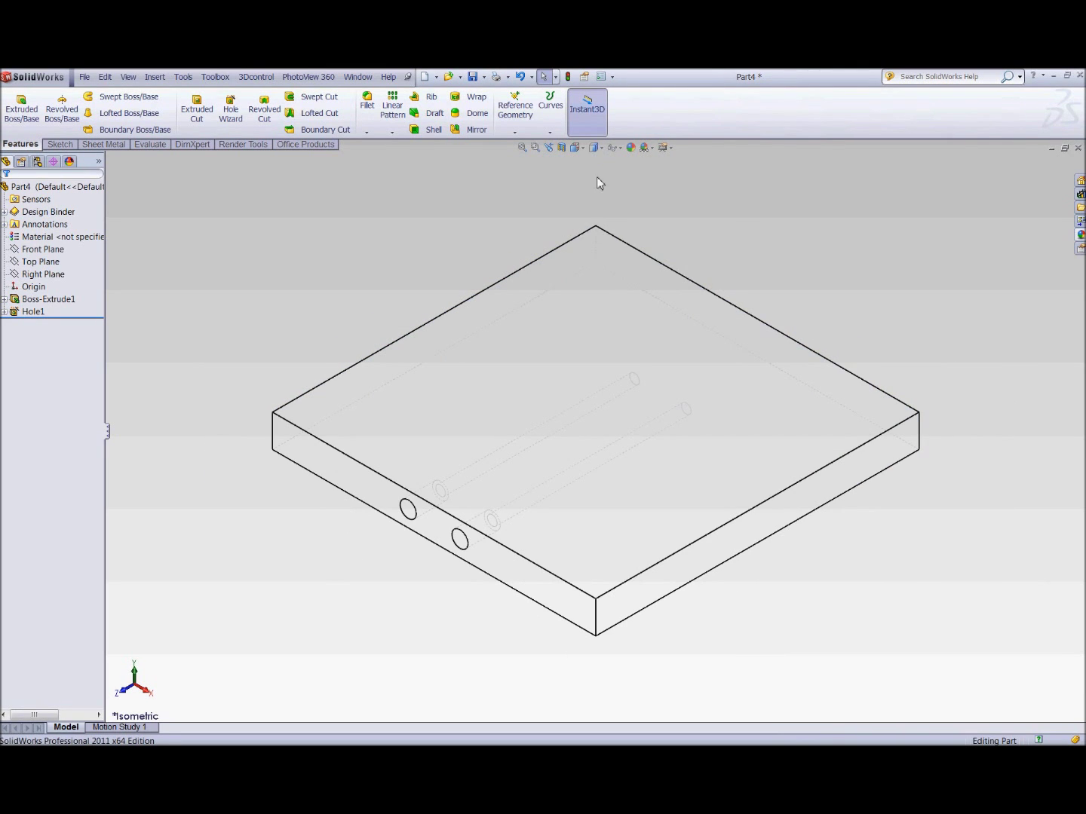
left_click(597, 149)
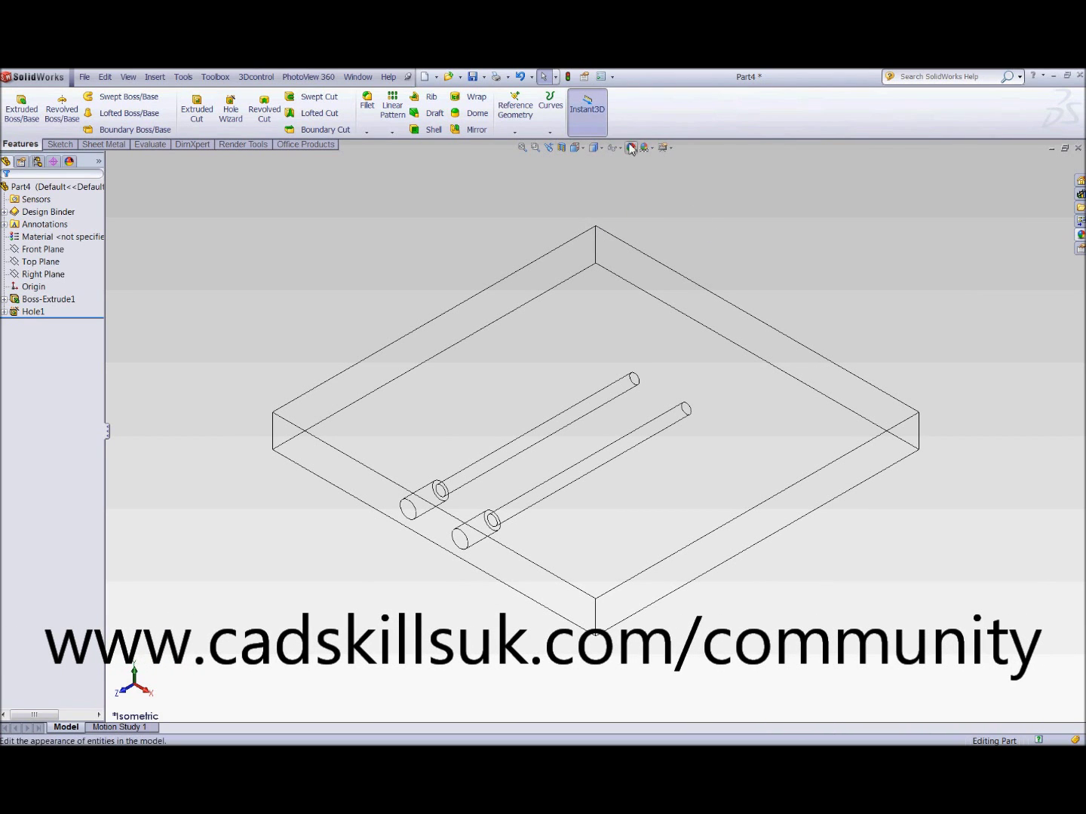
left_click(601, 148)
left_click(594, 161)
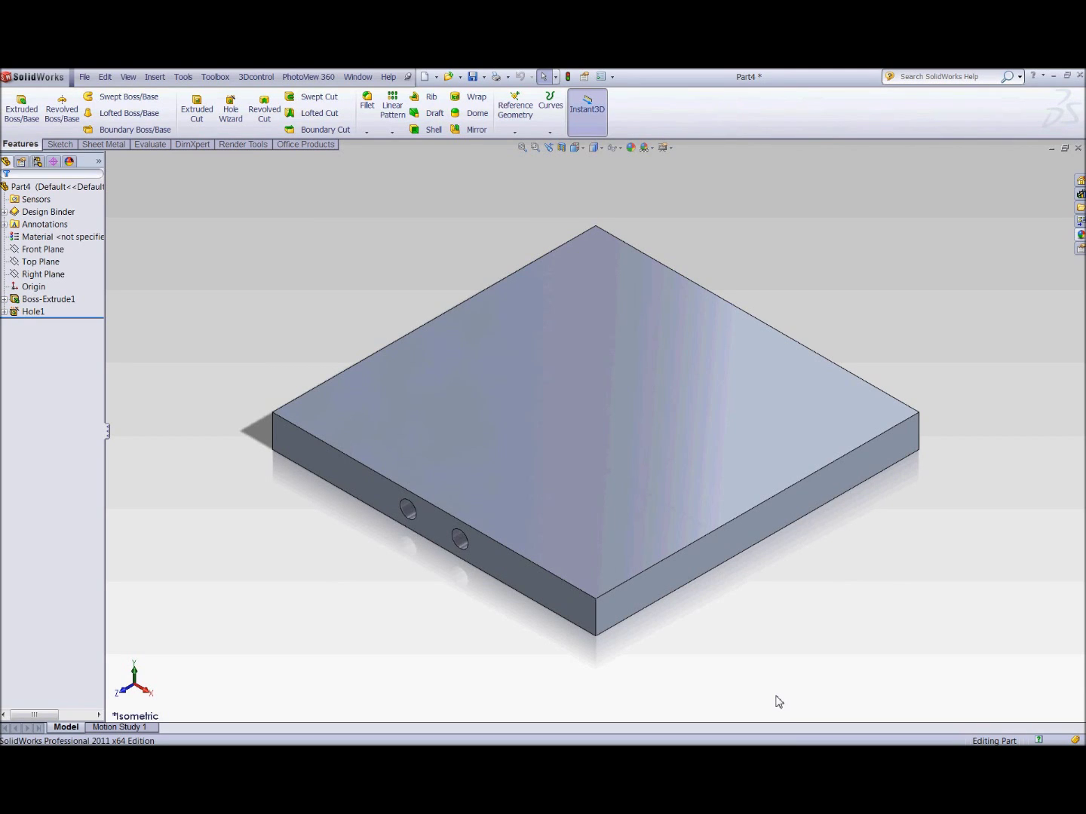
Start a Hole Wizard counterbore on the plate's bottom face, using the ISO standard and the Hex Socket Head ISO 4762 type
middle_click_drag(739, 600, 574, 471)
left_click(572, 472)
key("space")
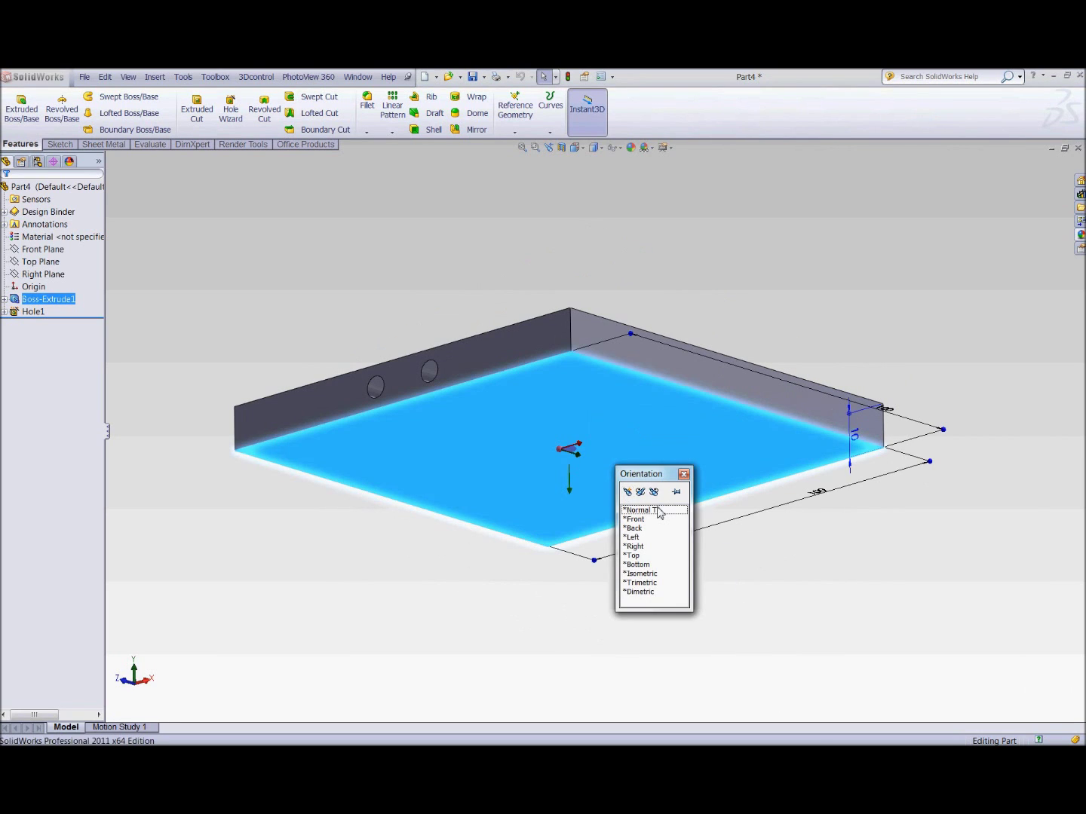
left_click(657, 511)
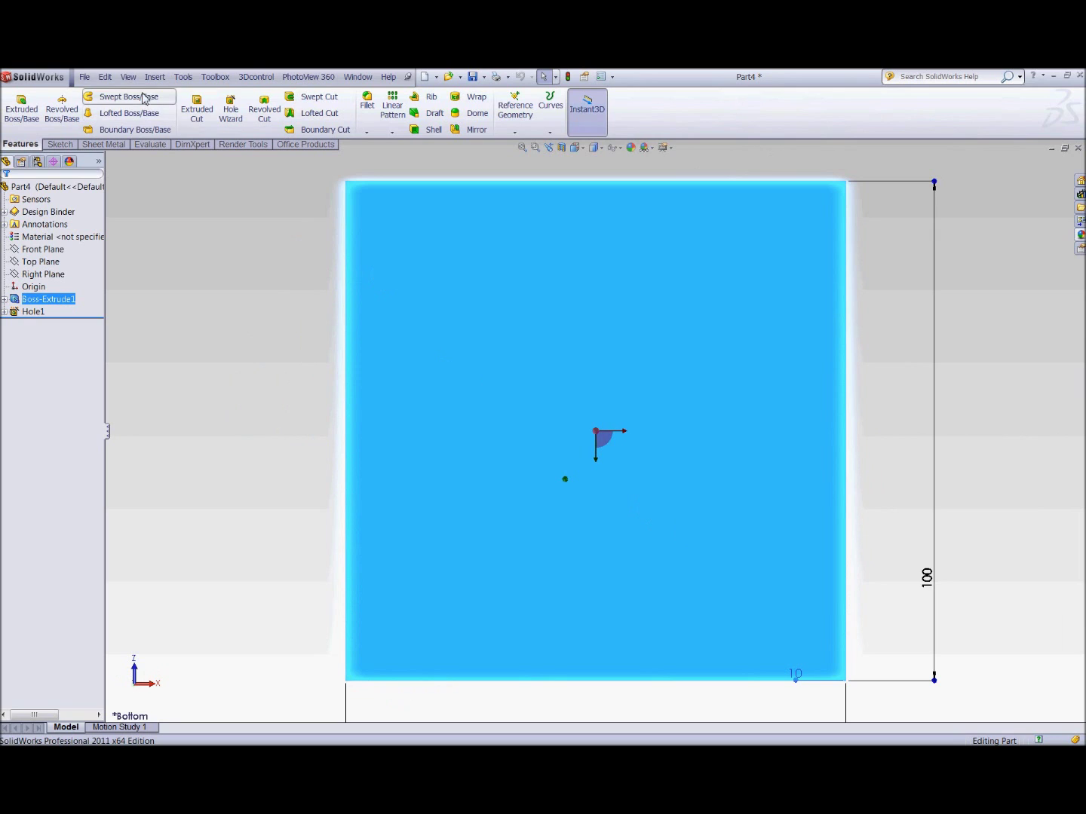
left_click(227, 110)
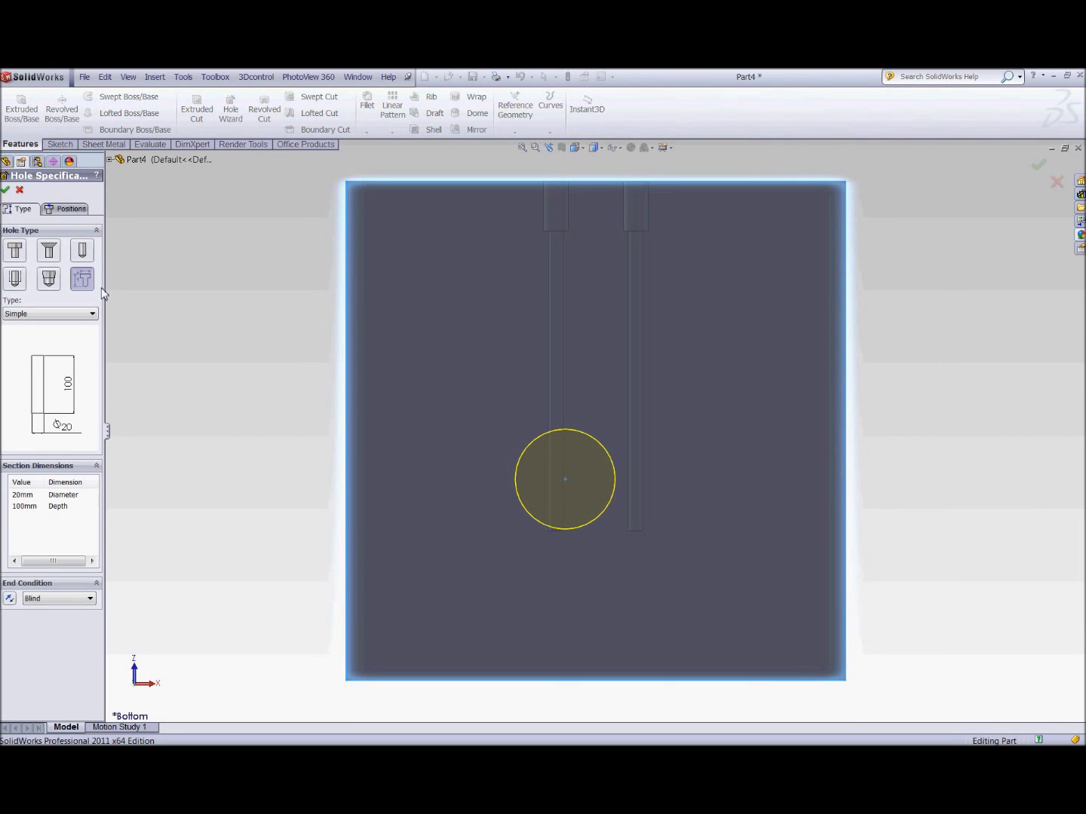
left_click(15, 250)
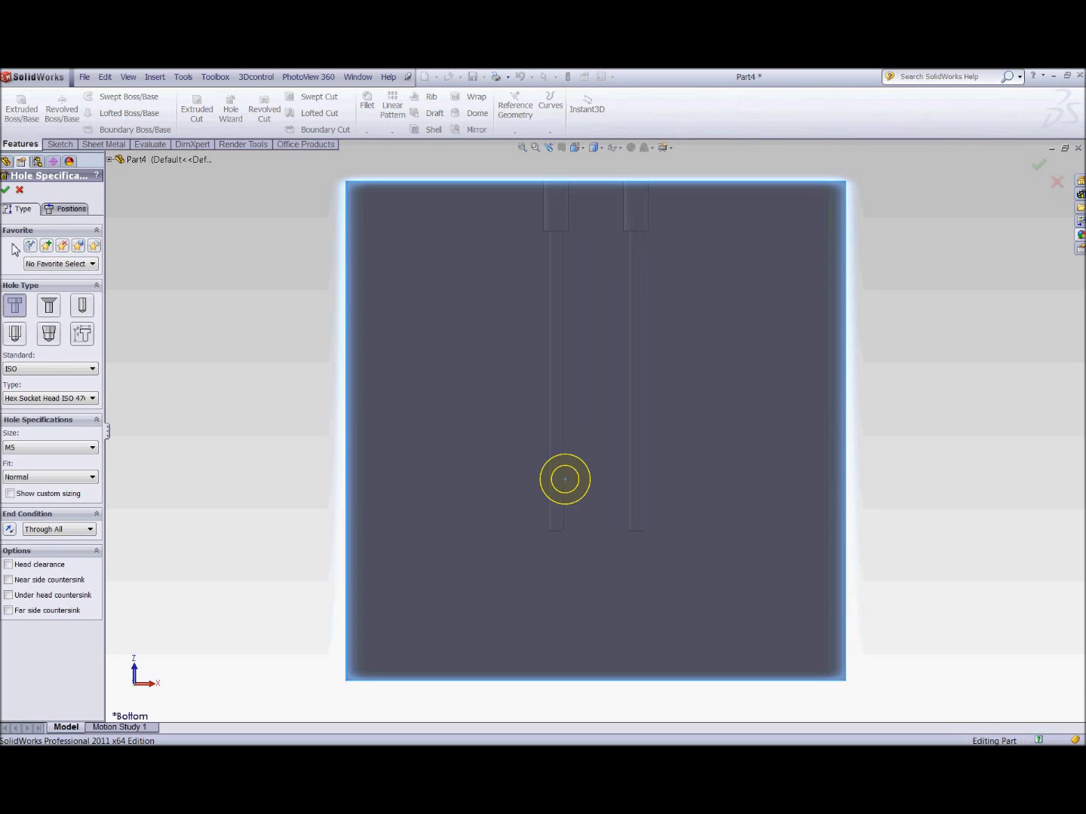
left_click(76, 404)
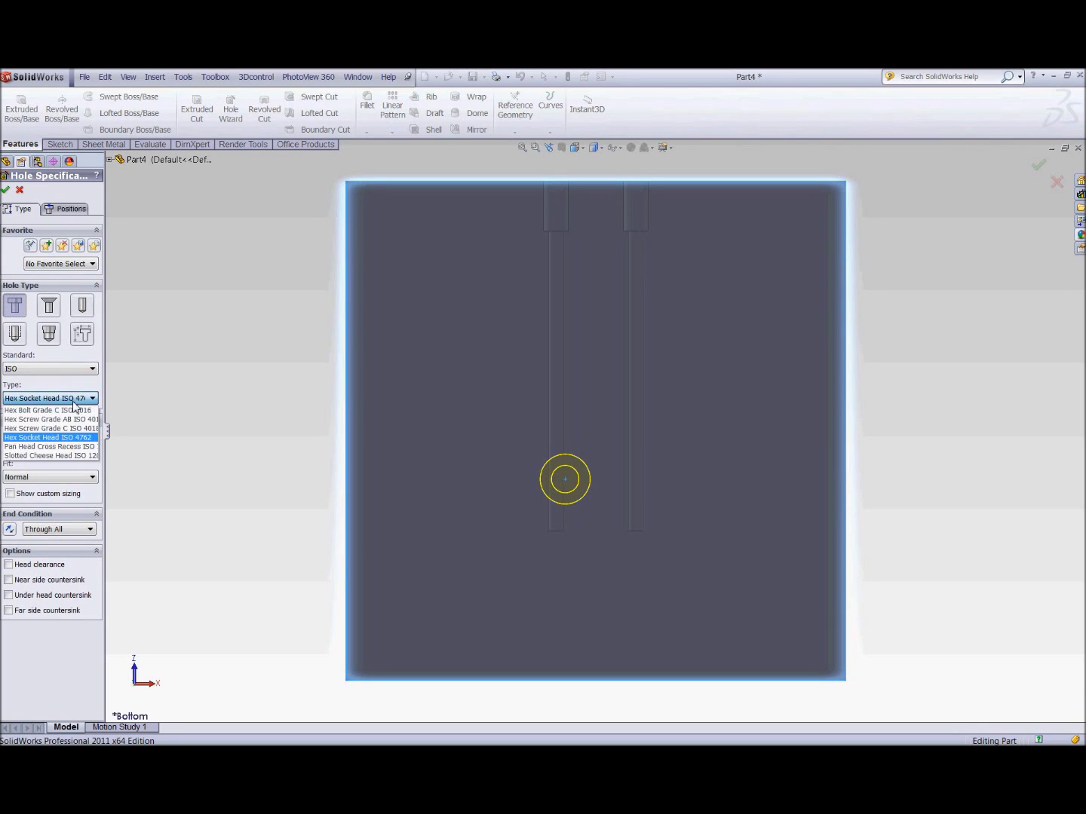
left_click(94, 439)
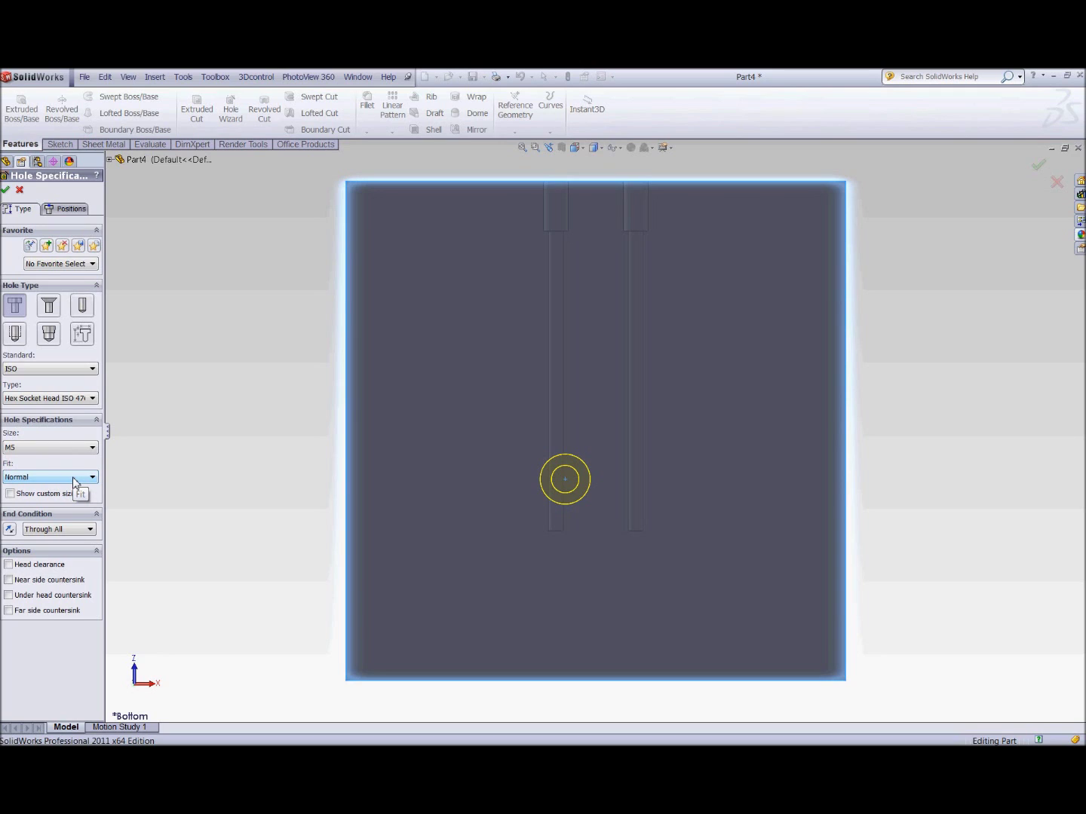
Enable custom sizing for the M5 counterbore and set its counterbore depth to 5 mm
left_click(9, 494)
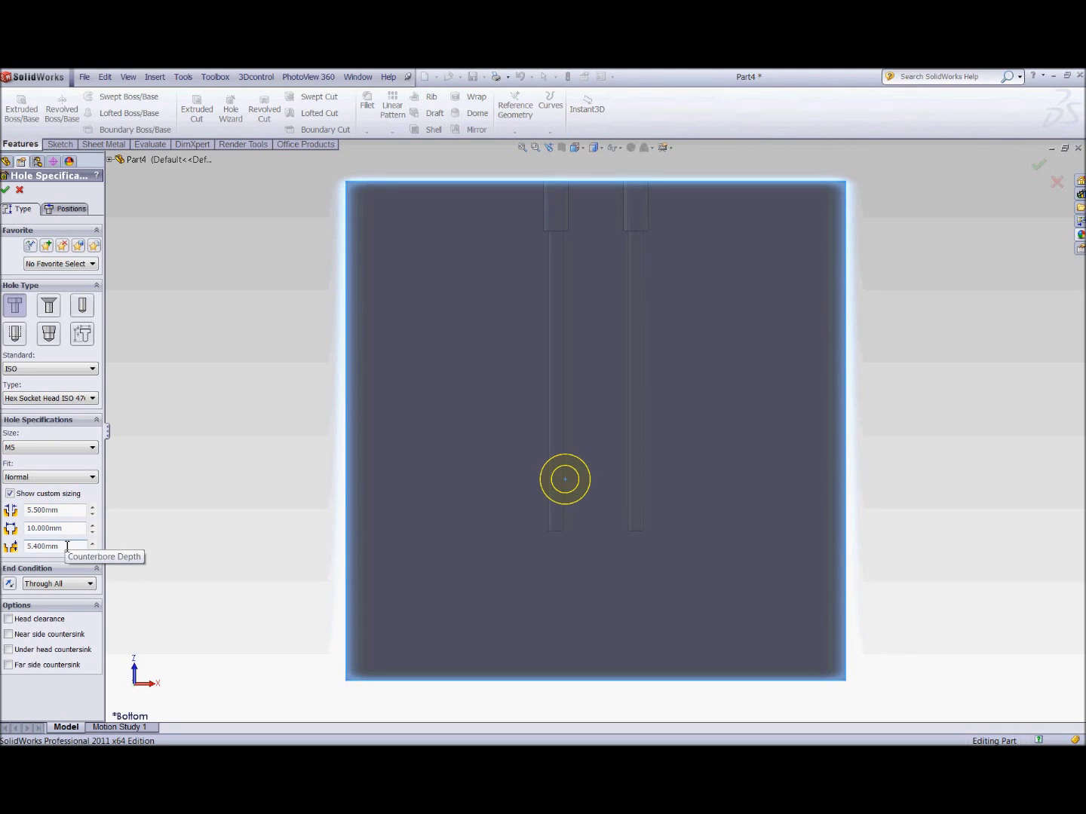
left_click_drag(67, 546, 21, 548)
type("5")
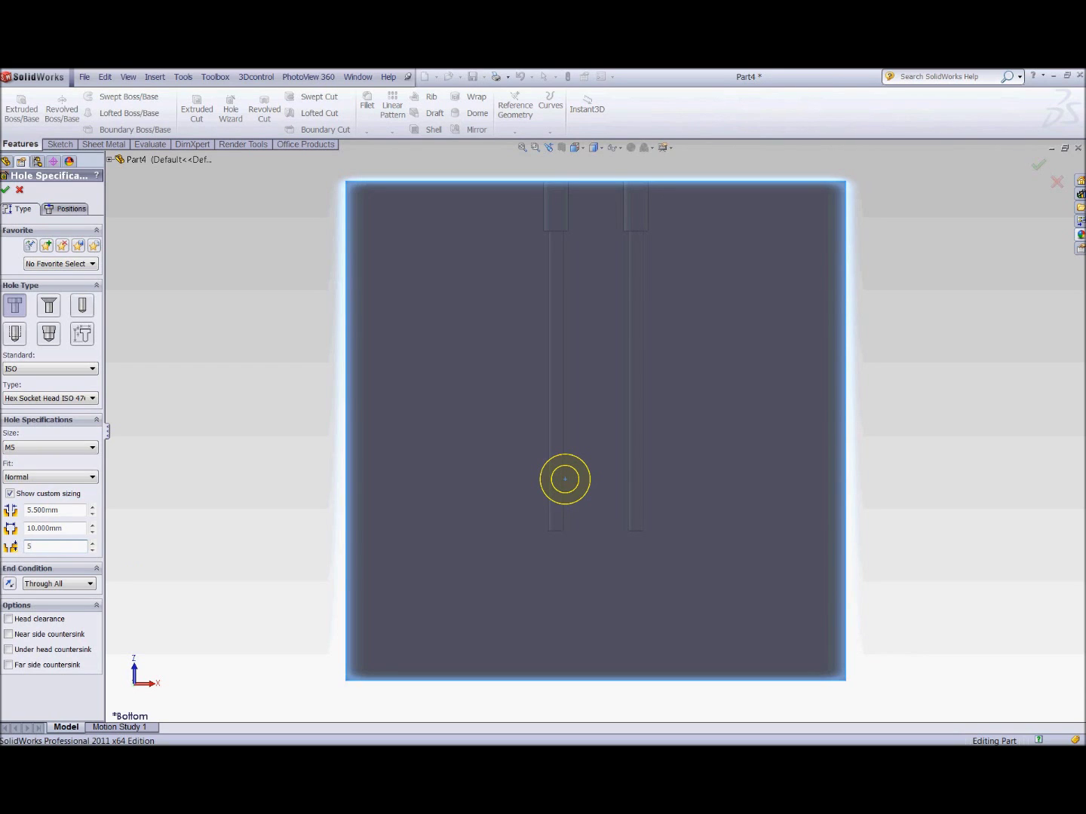
left_click(80, 531)
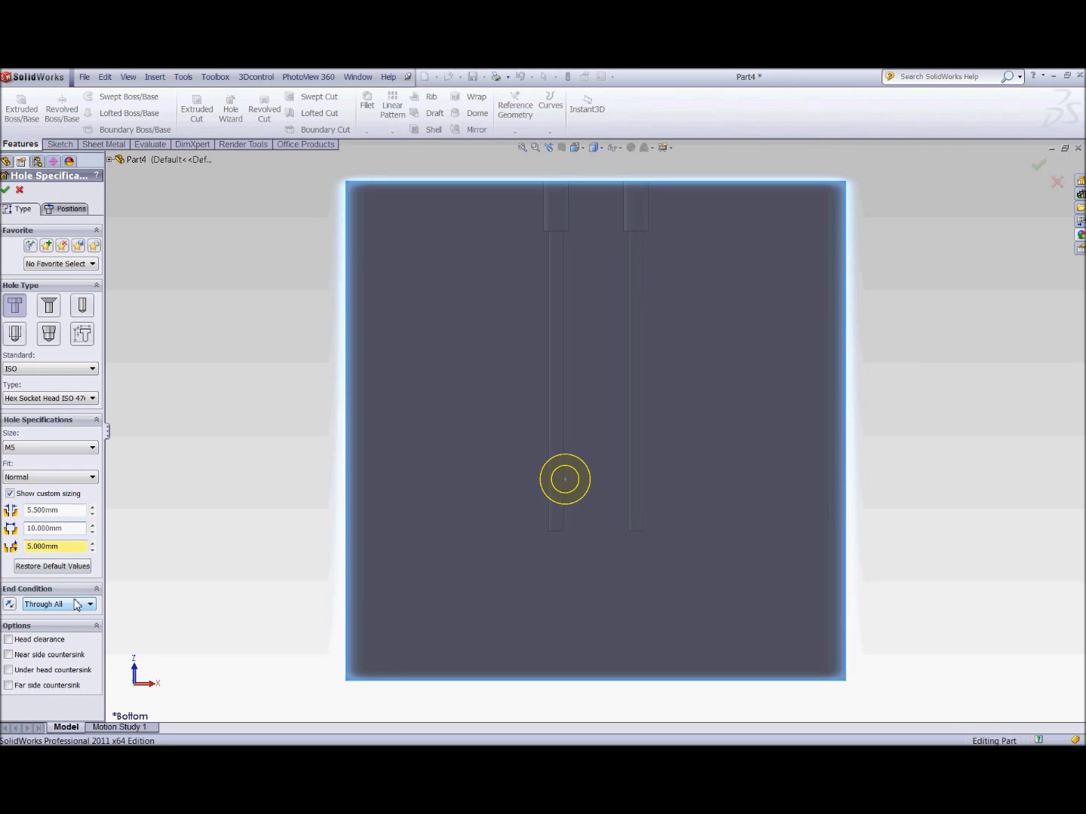
Place three more hole centres on the bottom face: one to the right of the first and two below, one above the other
left_click(69, 209)
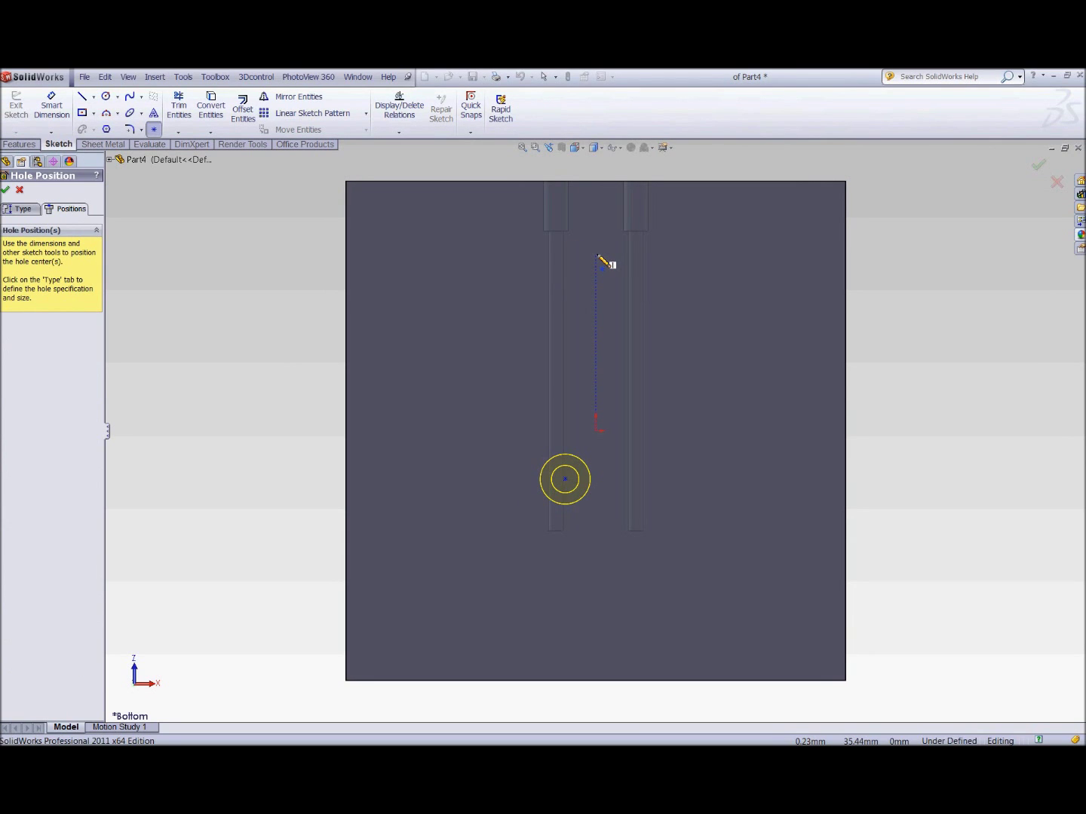
left_click(685, 486)
left_click(608, 535)
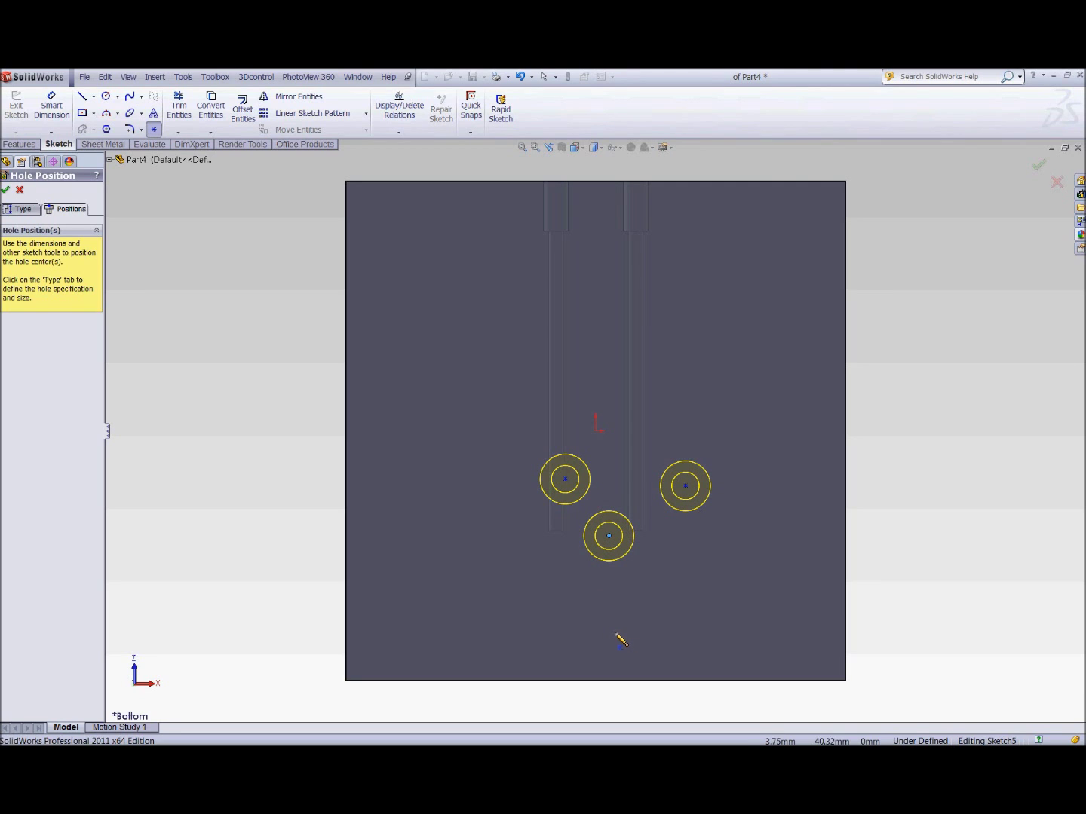
left_click(609, 634)
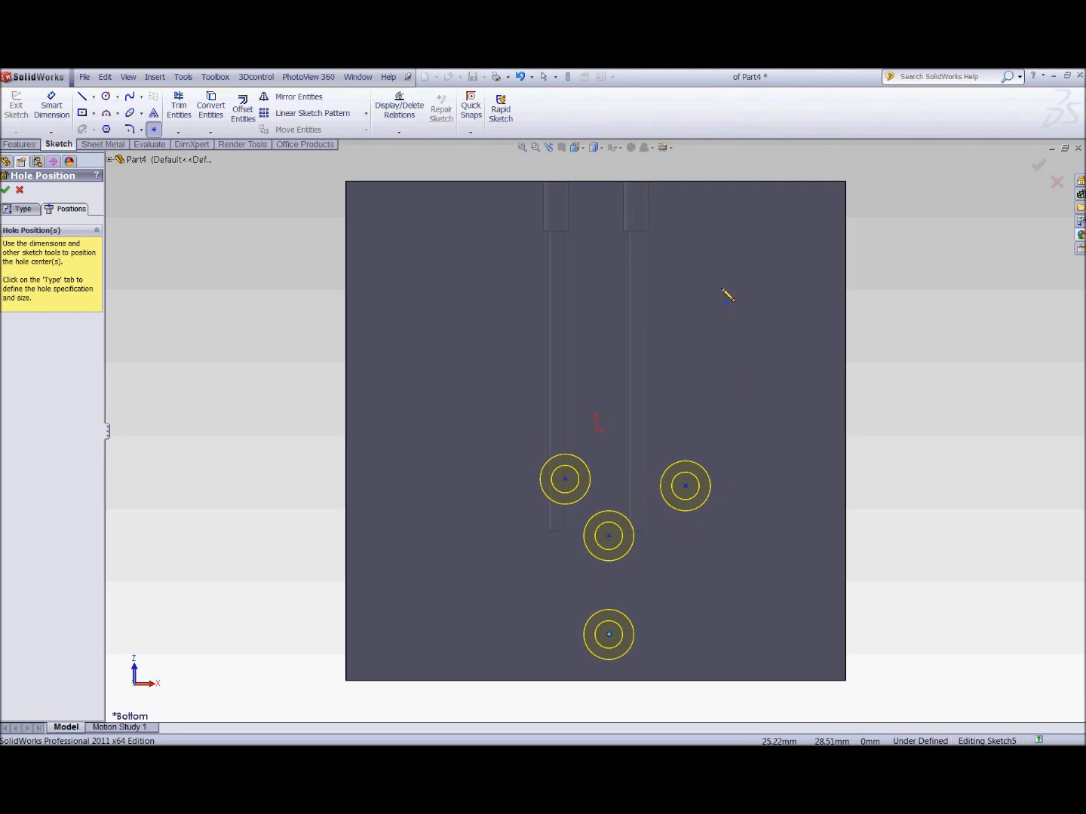
key("Escape")
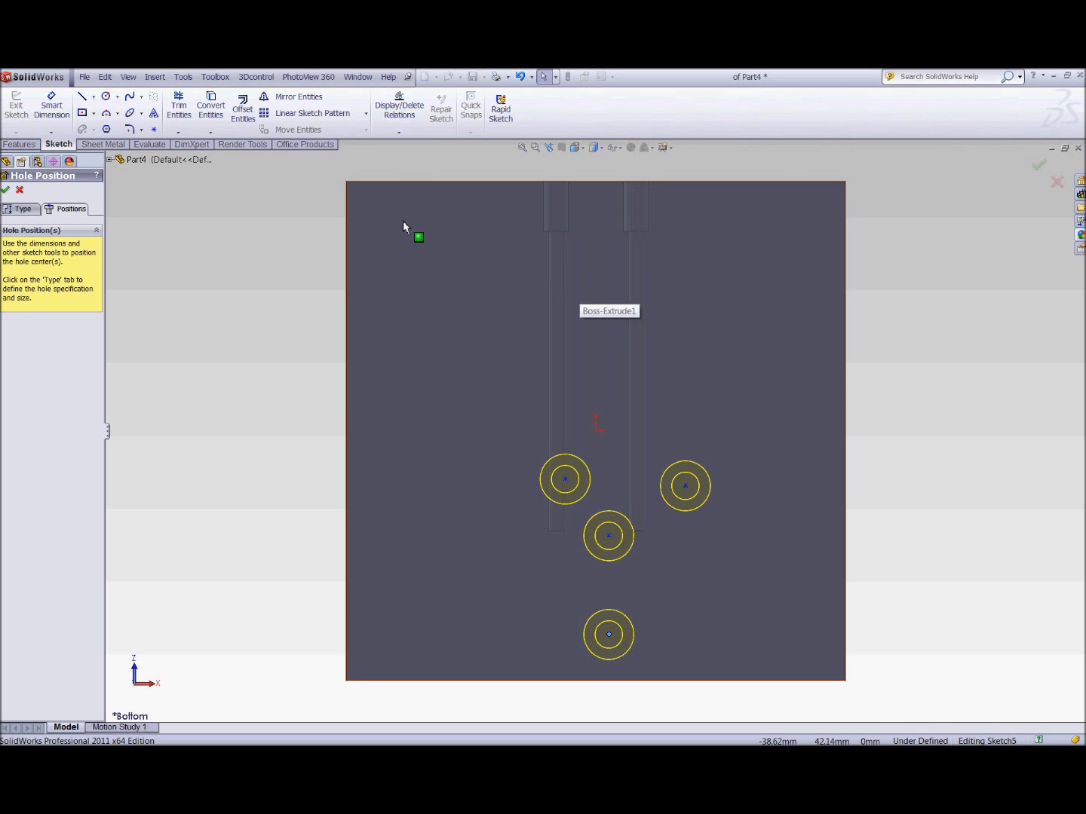
Draw a vertical centreline down the middle of the bottom face, from the upper edge's midpoint to the lower edge
left_click(93, 96)
left_click(105, 126)
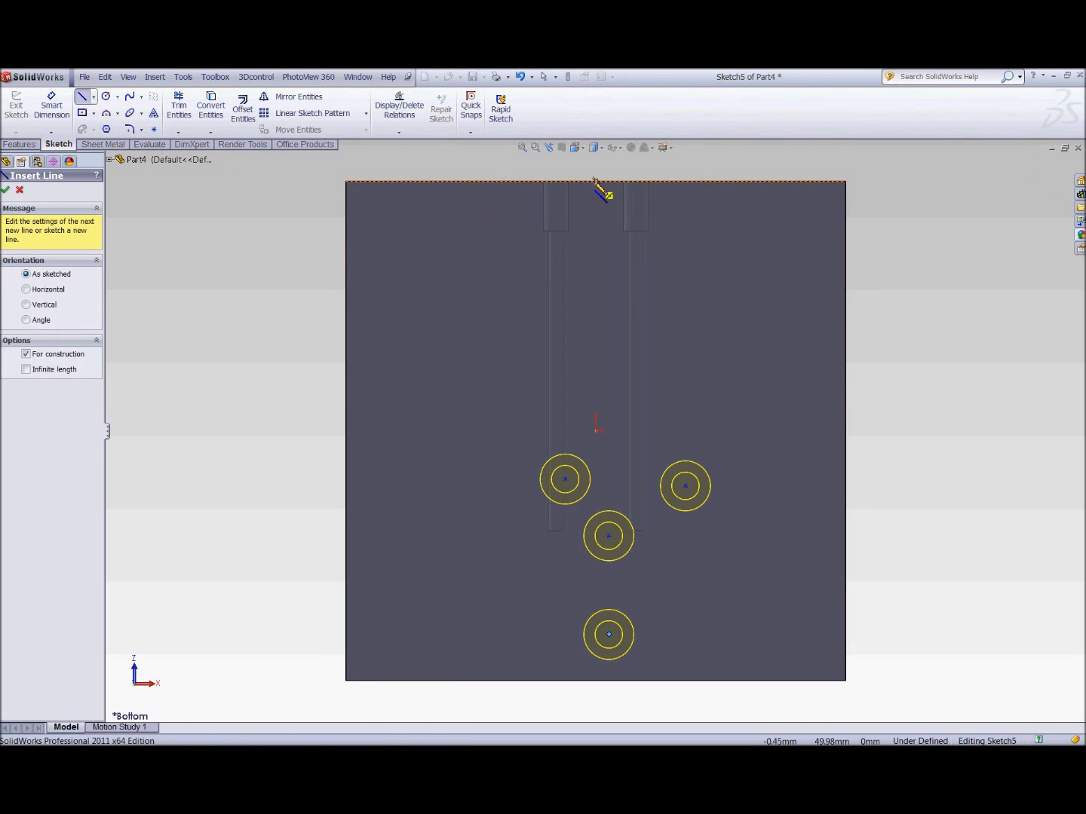
left_click(595, 182)
left_click(595, 678)
key("Escape")
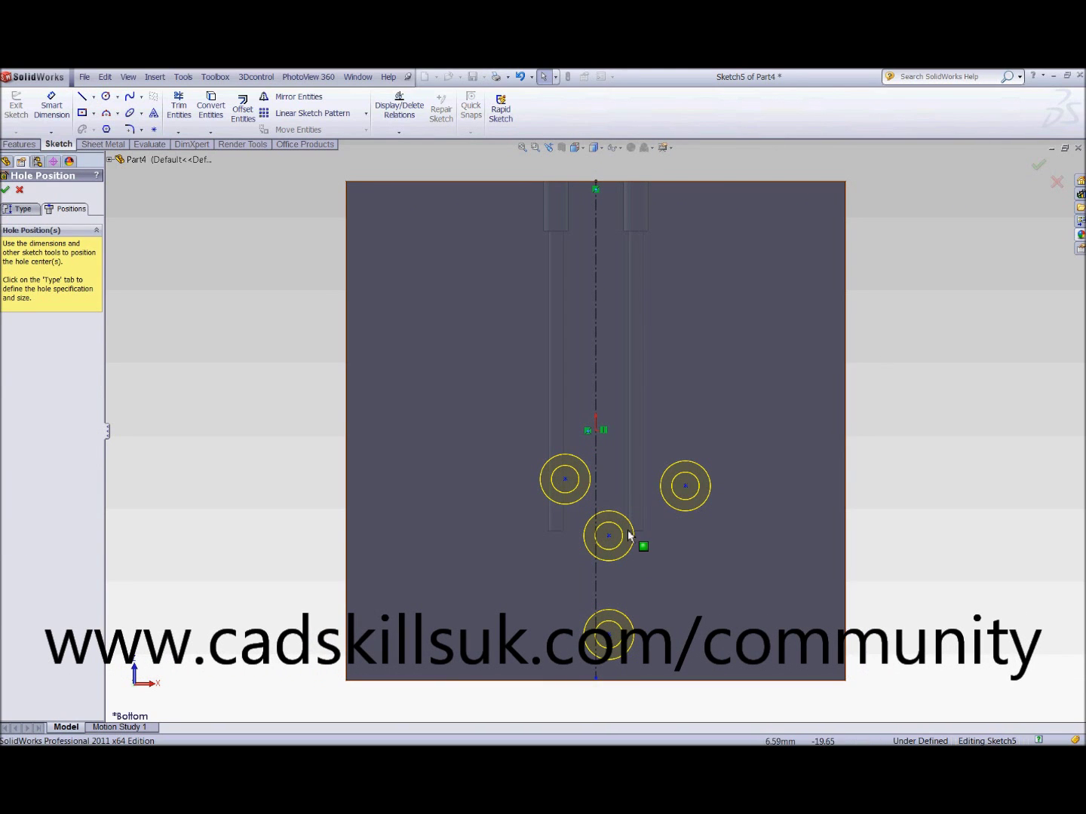
Add a vertical relation between the centre points of the two lower holes
left_click(607, 539)
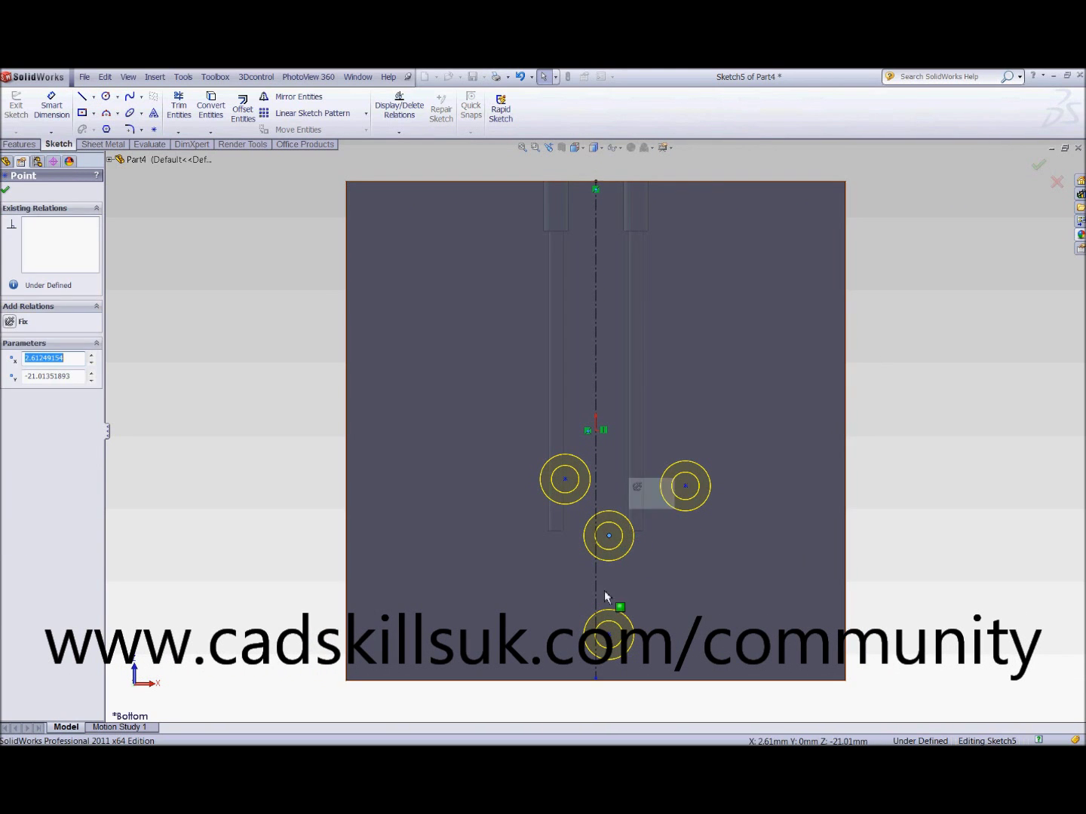
left_click(609, 635, "ctrl")
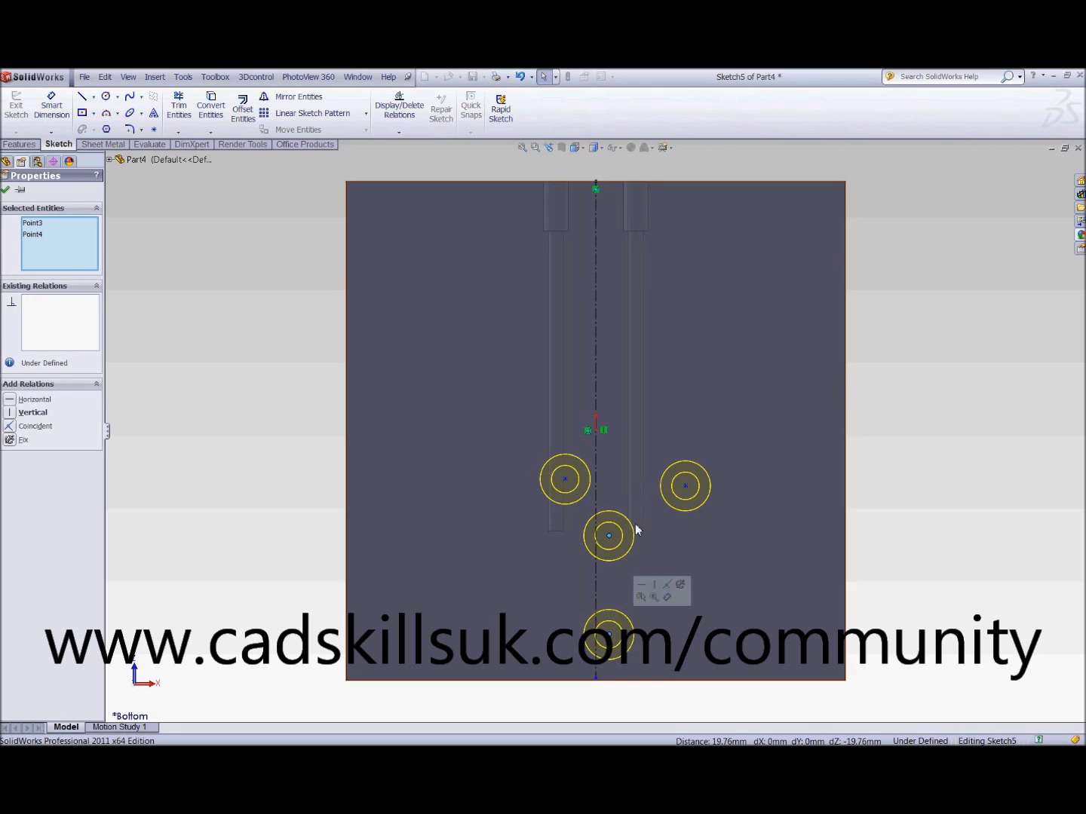
left_click(655, 585)
left_click(873, 473)
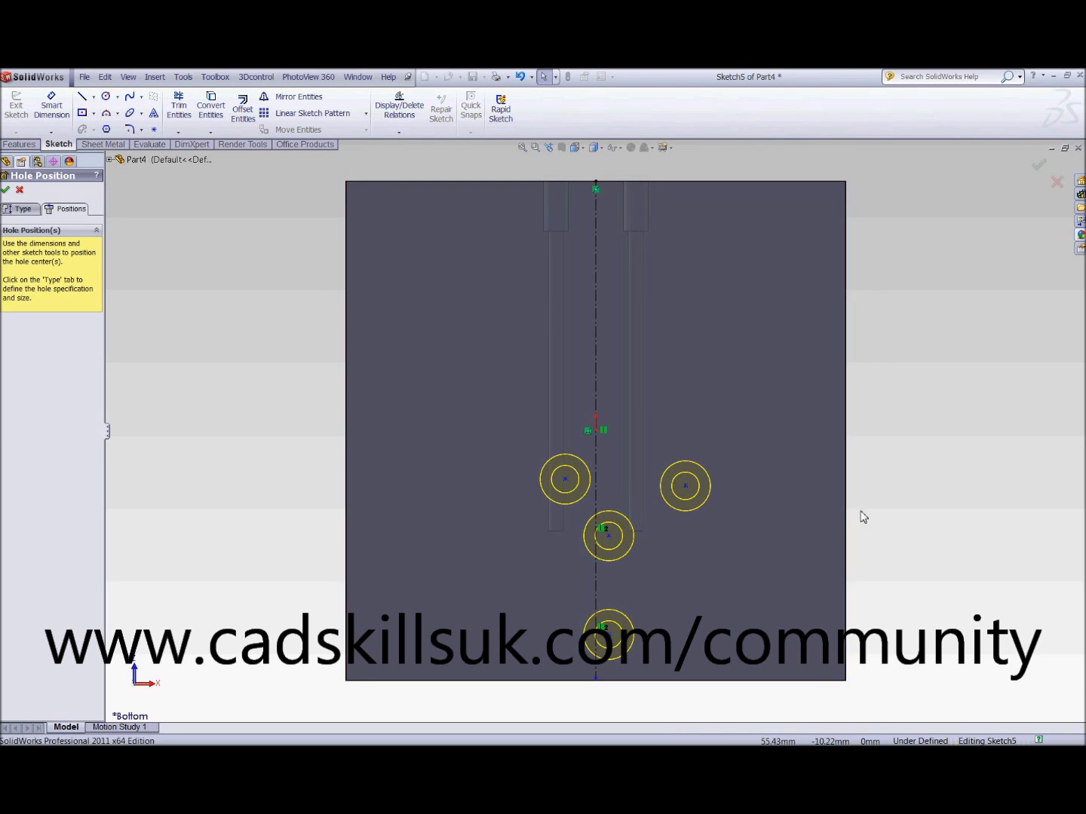
Make the upper of the two vertically aligned hole centres coincident with the vertical centreline
left_click(610, 537)
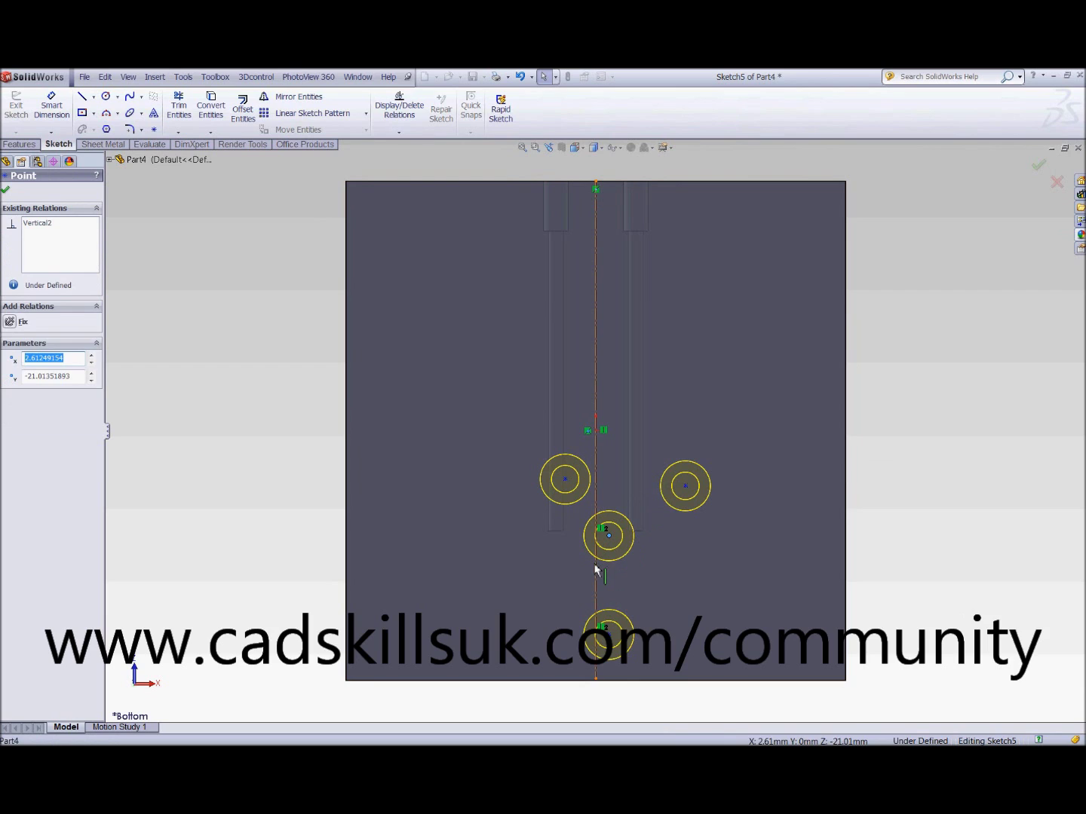
left_click(595, 570)
left_click(609, 536, "ctrl")
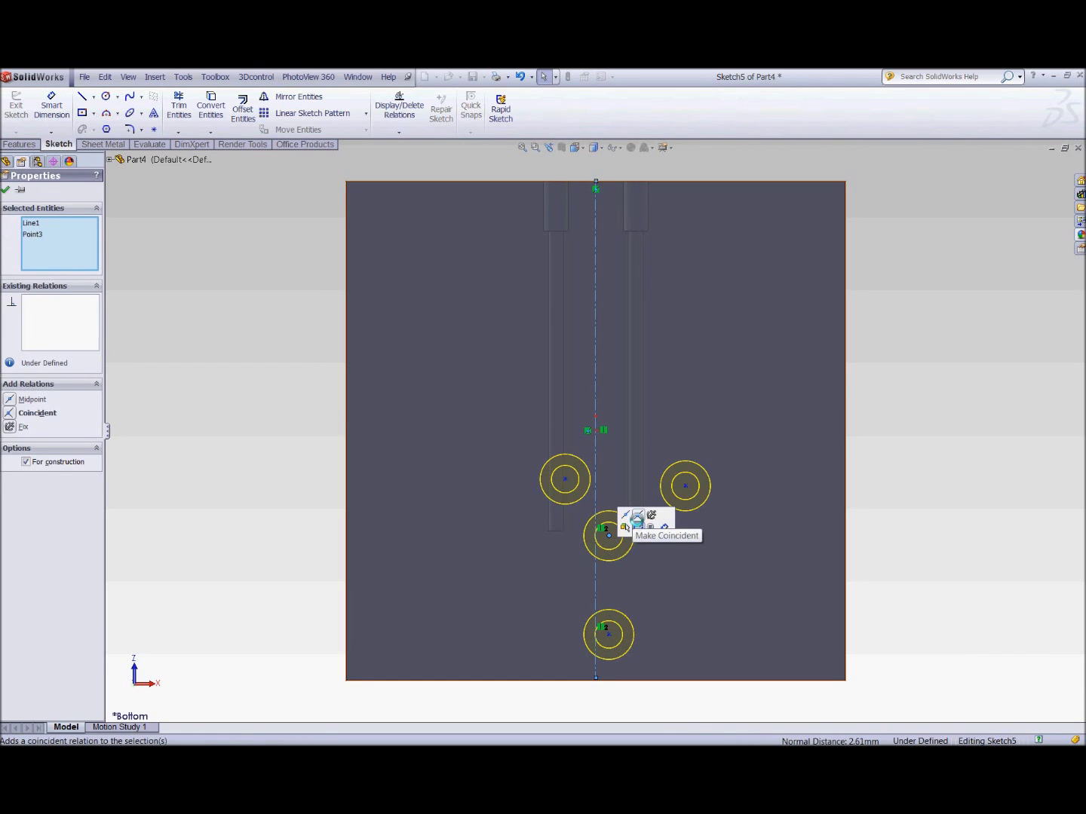
left_click(625, 527)
left_click(909, 480)
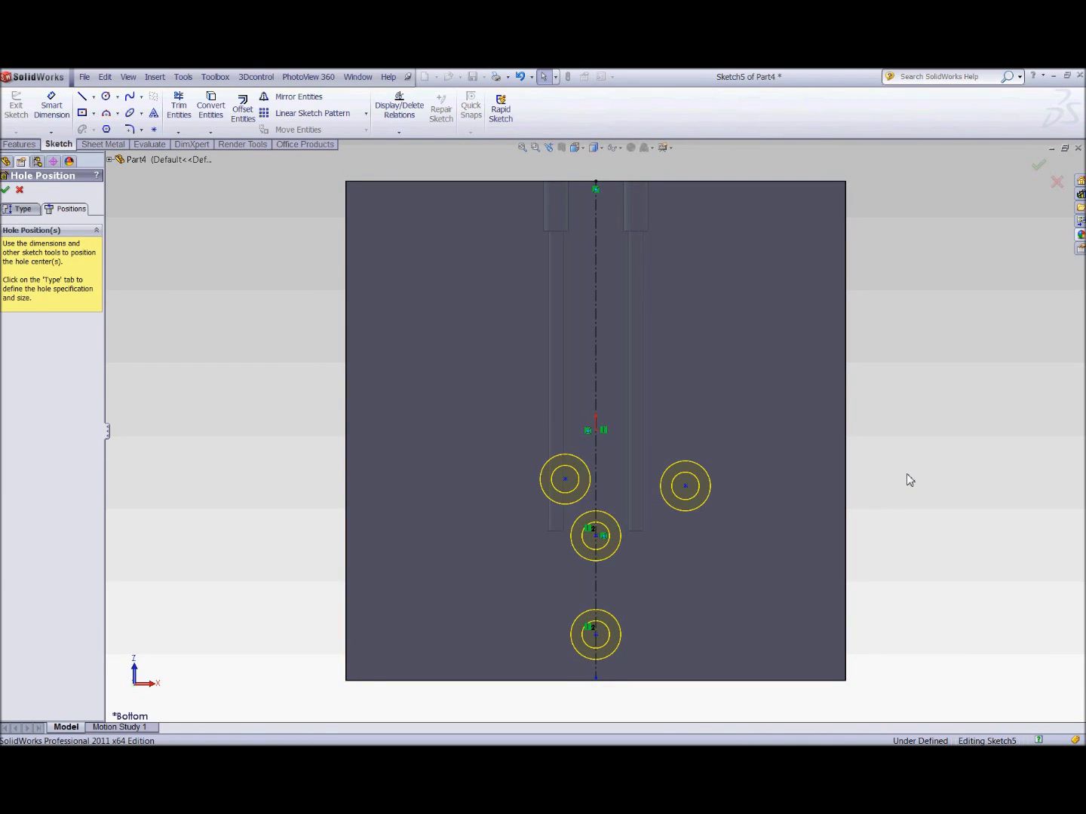
Add a horizontal relation between the centre points of the two side-by-side holes
left_click(686, 485)
left_click(565, 480, "ctrl")
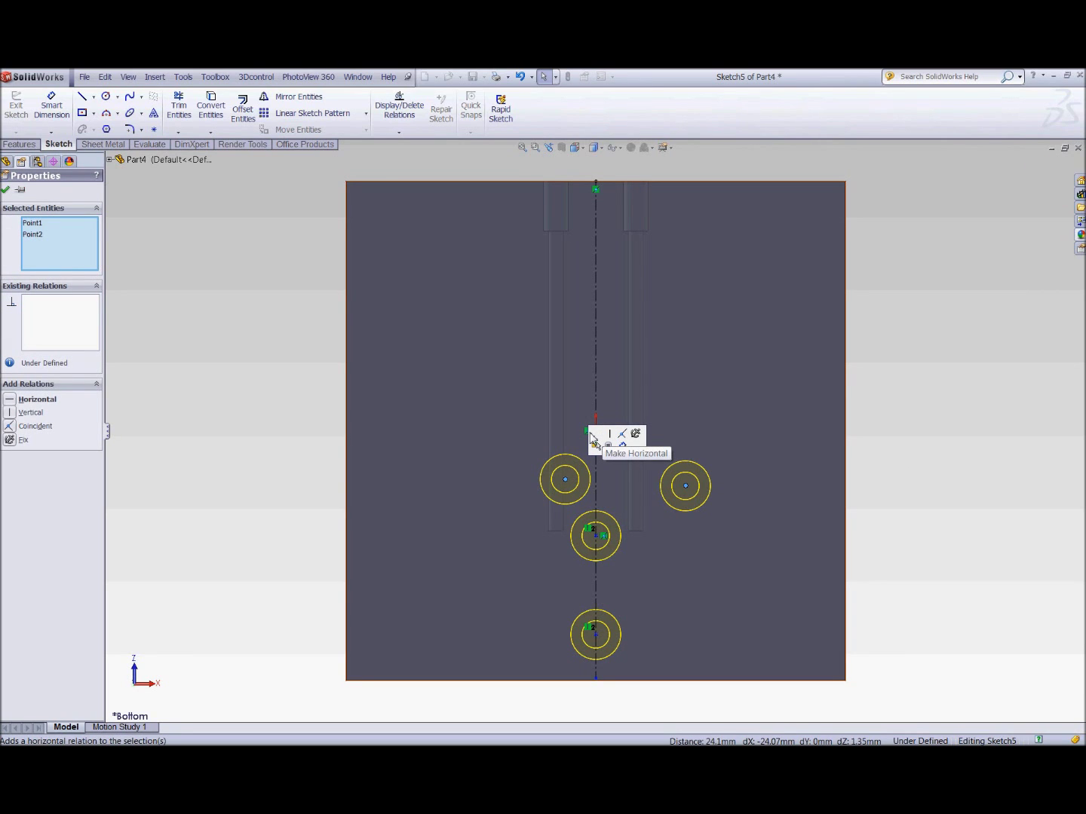
left_click(591, 438)
left_click(946, 427)
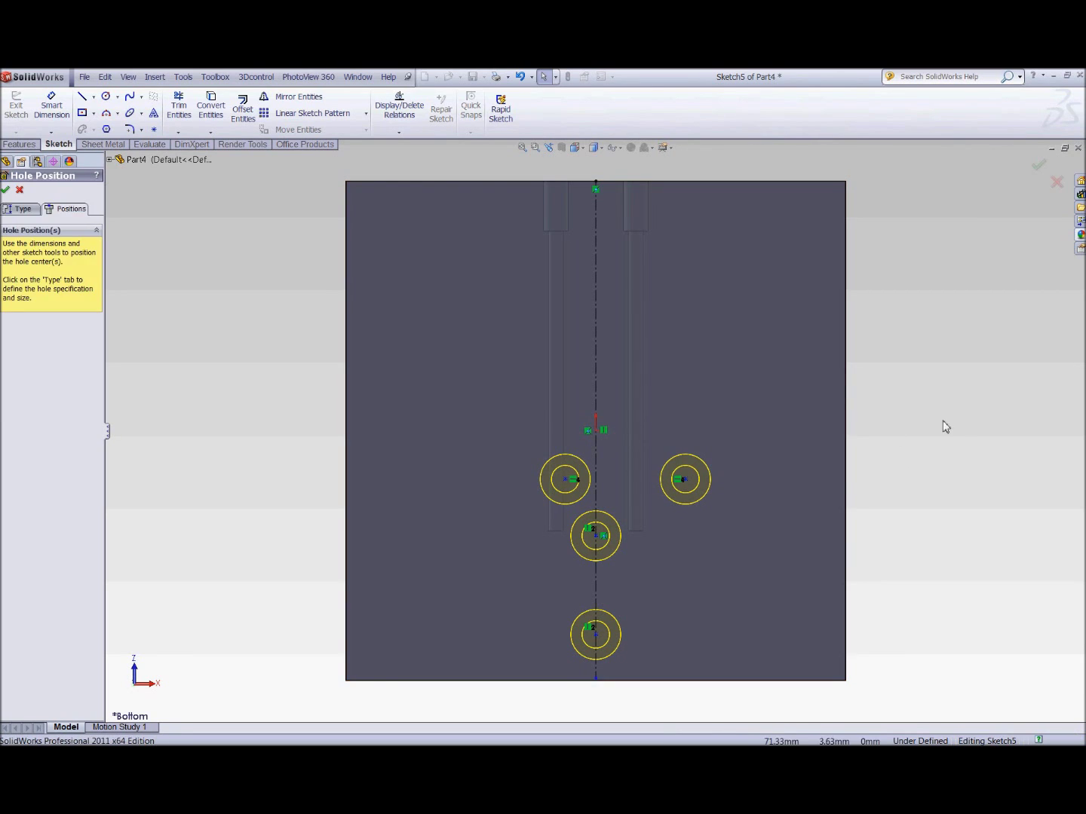
Make the two horizontally aligned hole centres symmetric about the vertical centreline
left_click(564, 479)
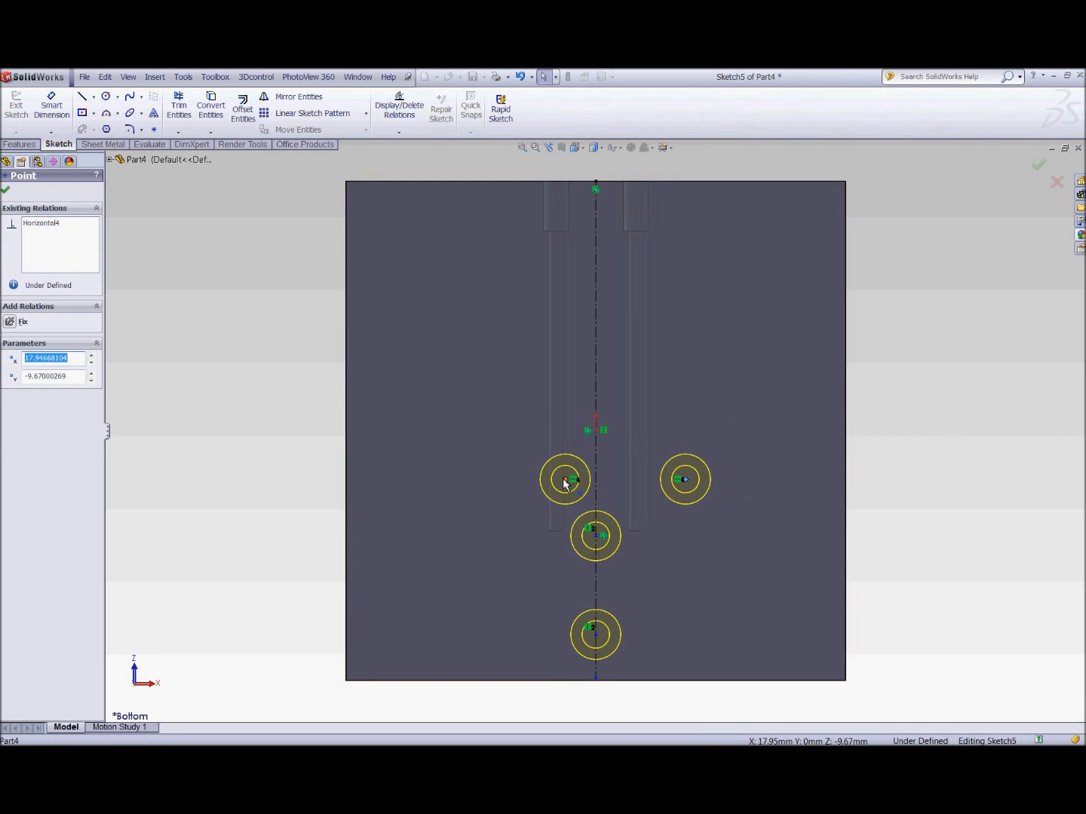
left_click(685, 479, "ctrl")
left_click(596, 446, "ctrl")
left_click(625, 398)
left_click(927, 388)
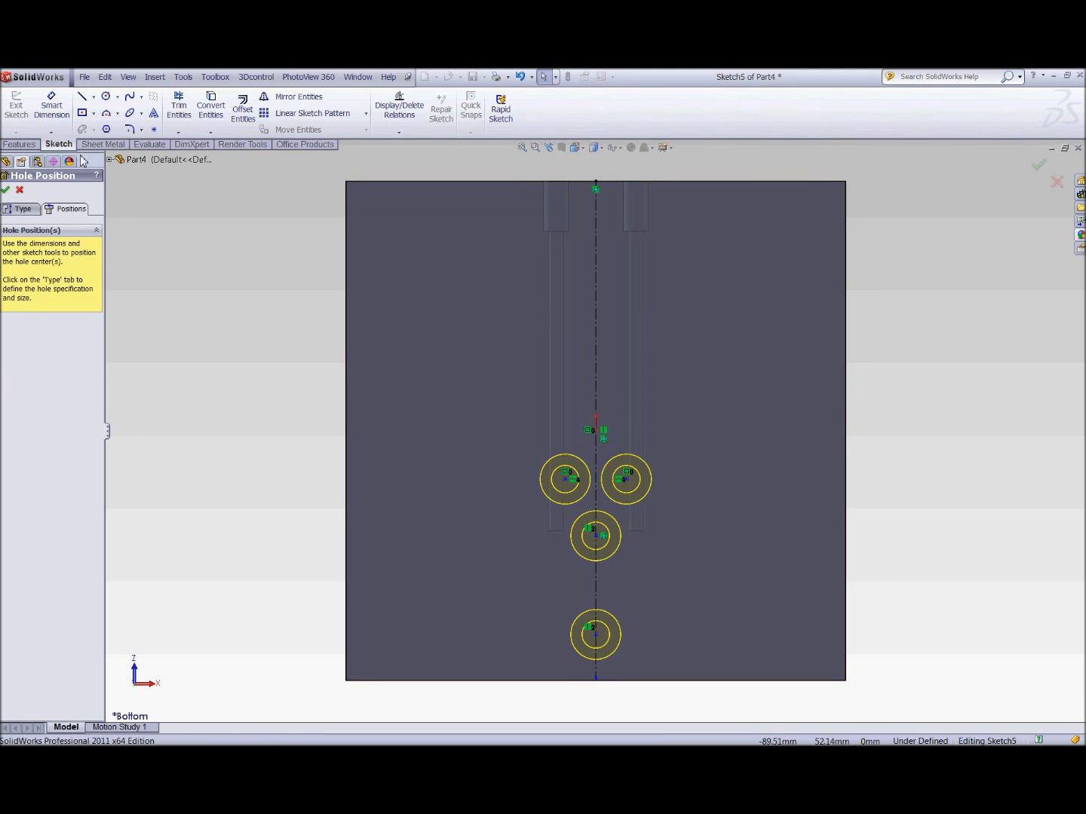
Dimension the right hole of the symmetric pair 15 mm from the bottom face's upper edge
left_click(51, 107)
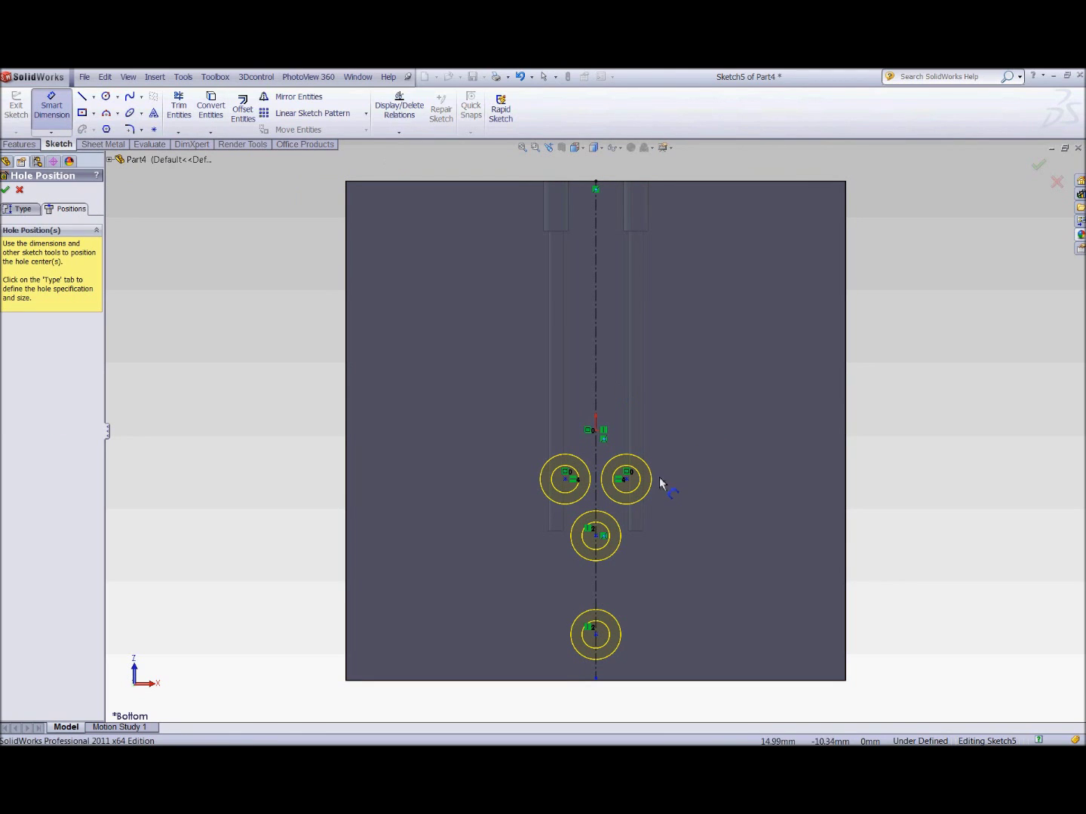
left_click(625, 479)
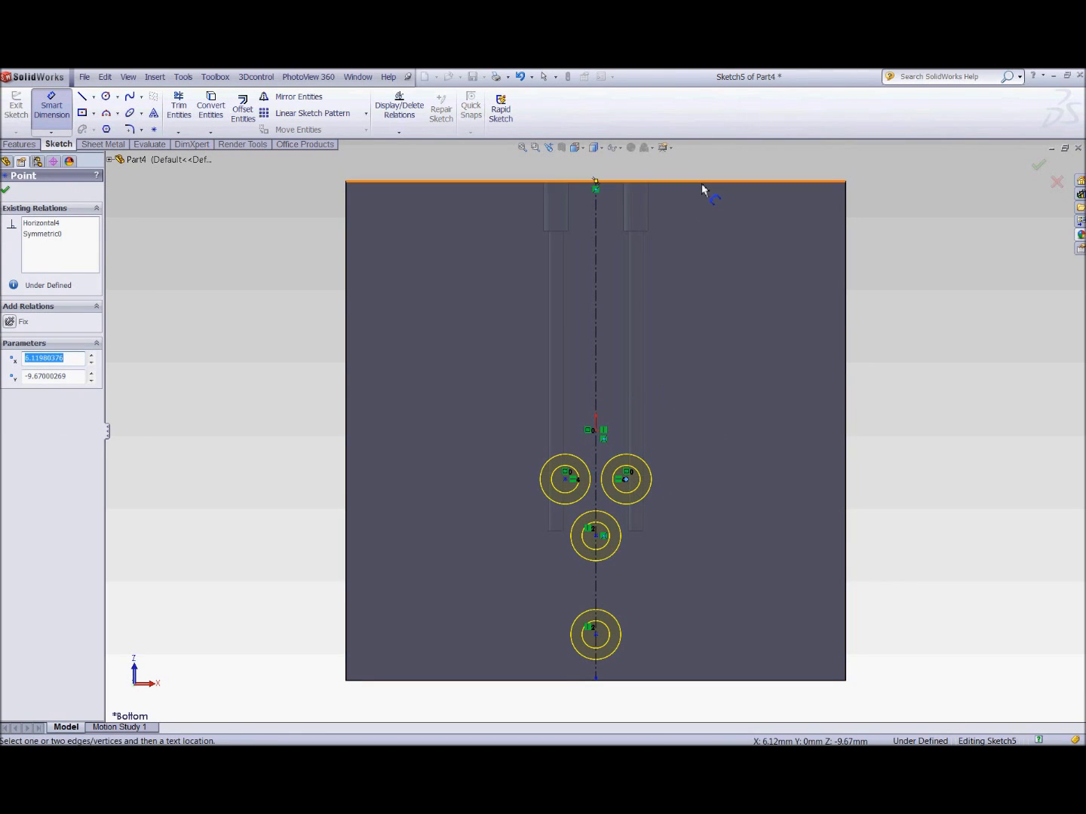
left_click(702, 188)
left_click(960, 291)
type("15")
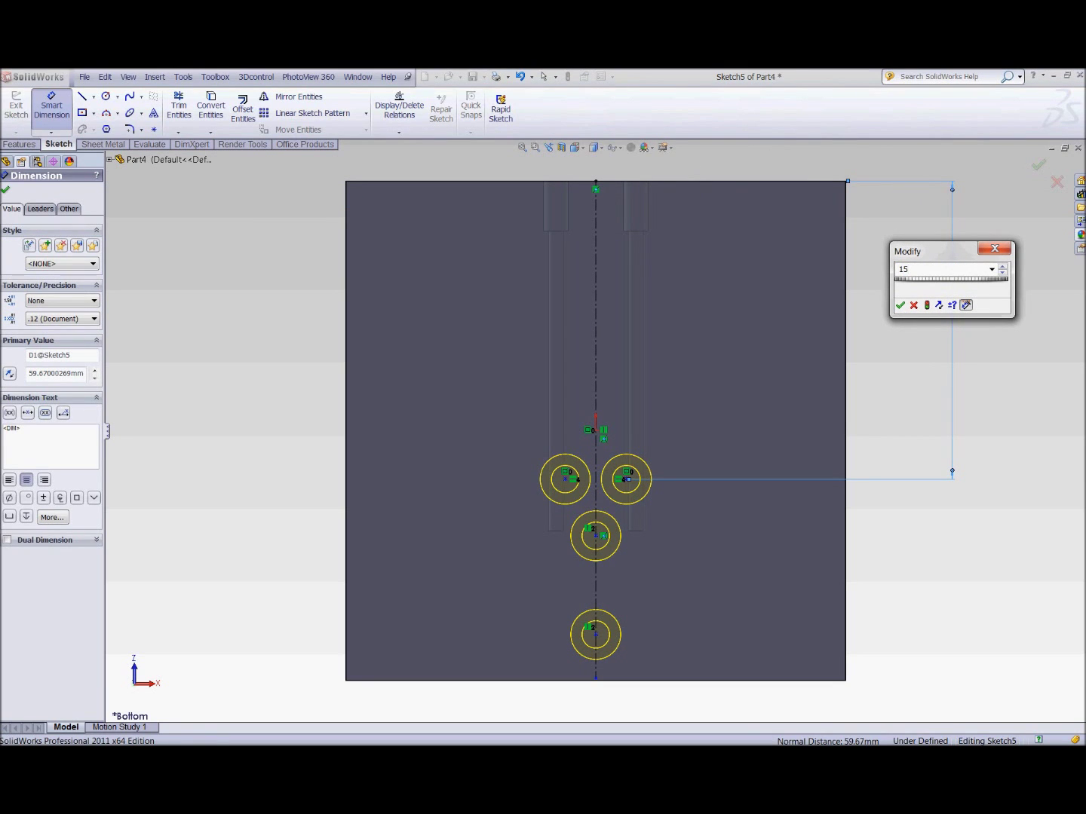
key("Return")
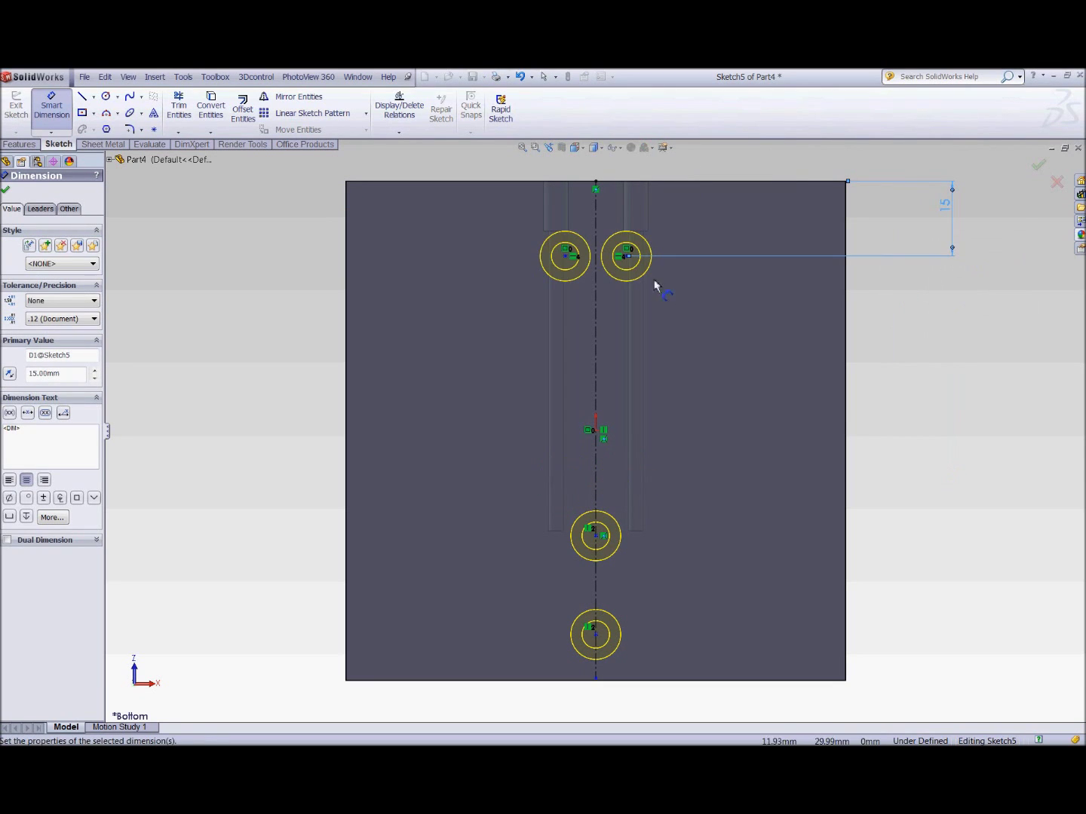
Dimension the left hole of the symmetric pair 28 mm from the face's left edge
left_click(566, 258)
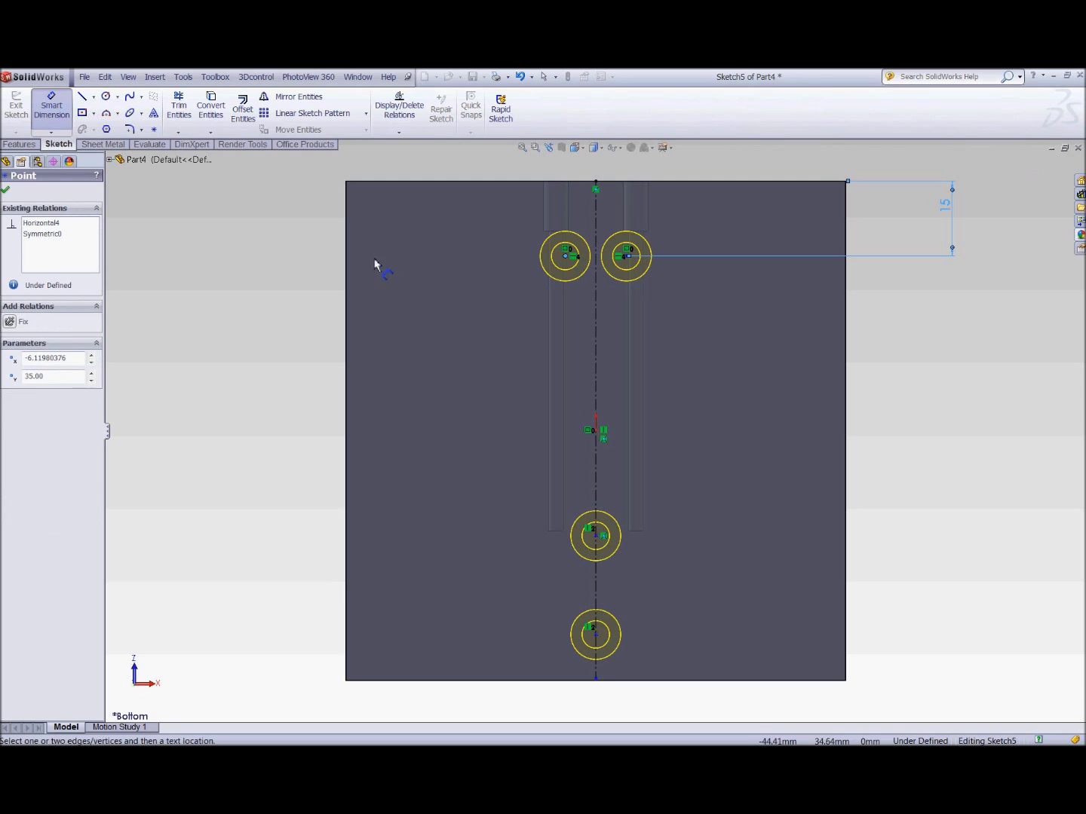
left_click(350, 265)
key("z")
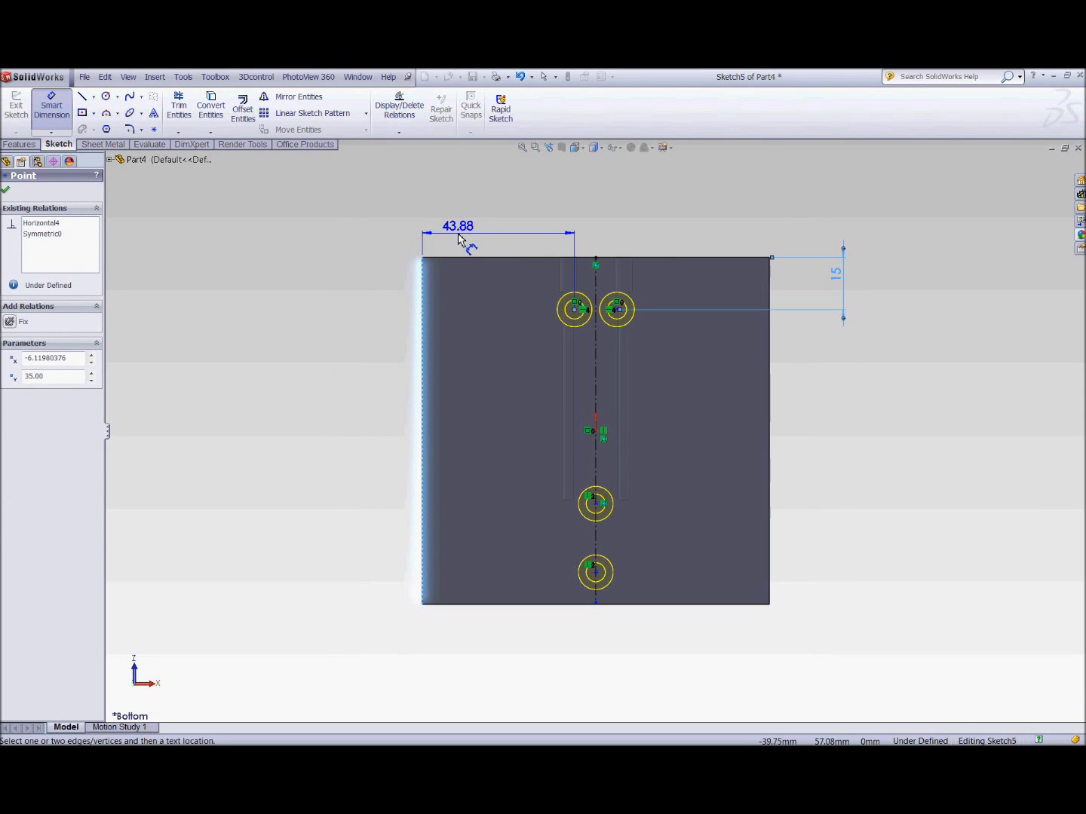
left_click(465, 240)
type("28")
key("Return")
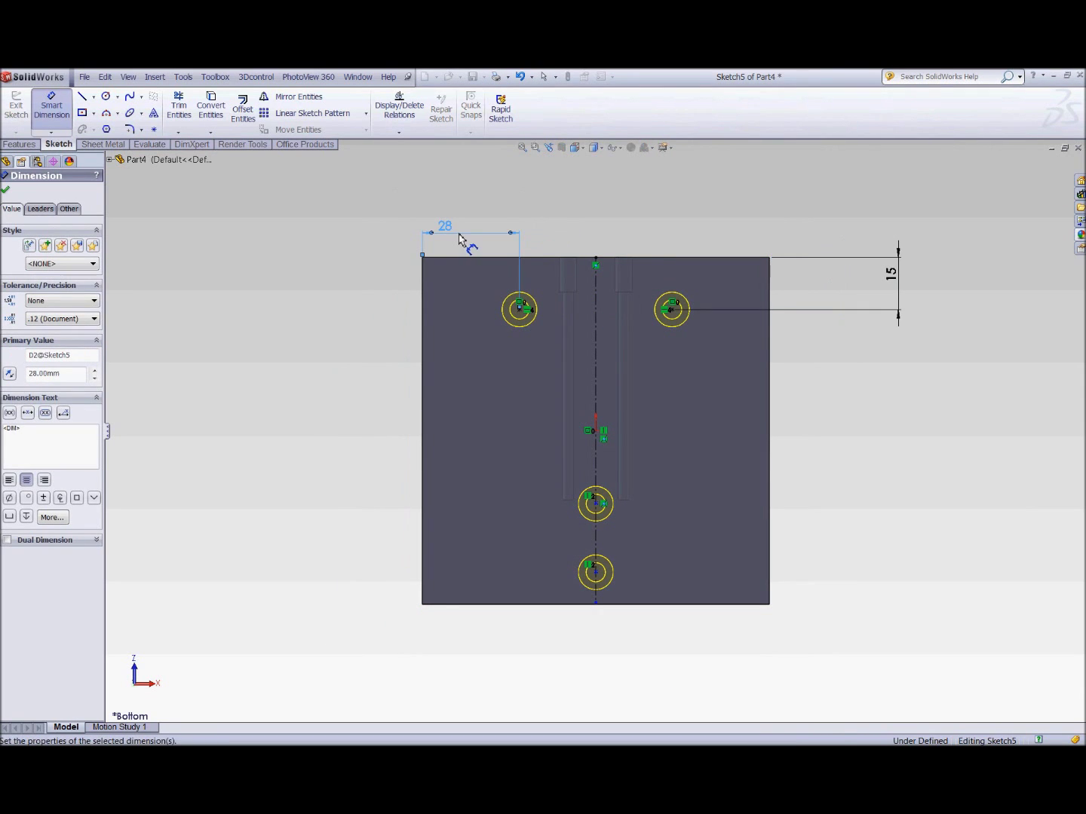
left_click(6, 189)
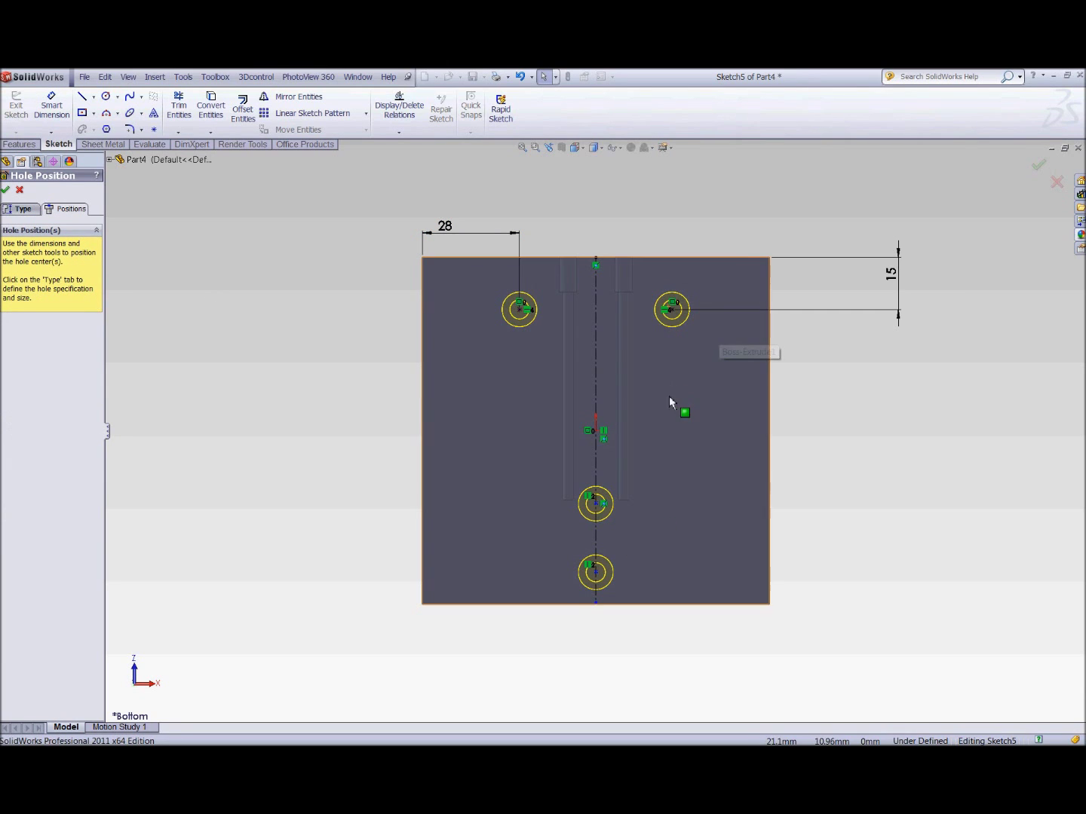
Dimension the upper of the two centreline holes 54 mm from the face's upper edge
scroll(668, 396, "down", 2)
middle_click_drag(652, 506, 643, 420, "ctrl")
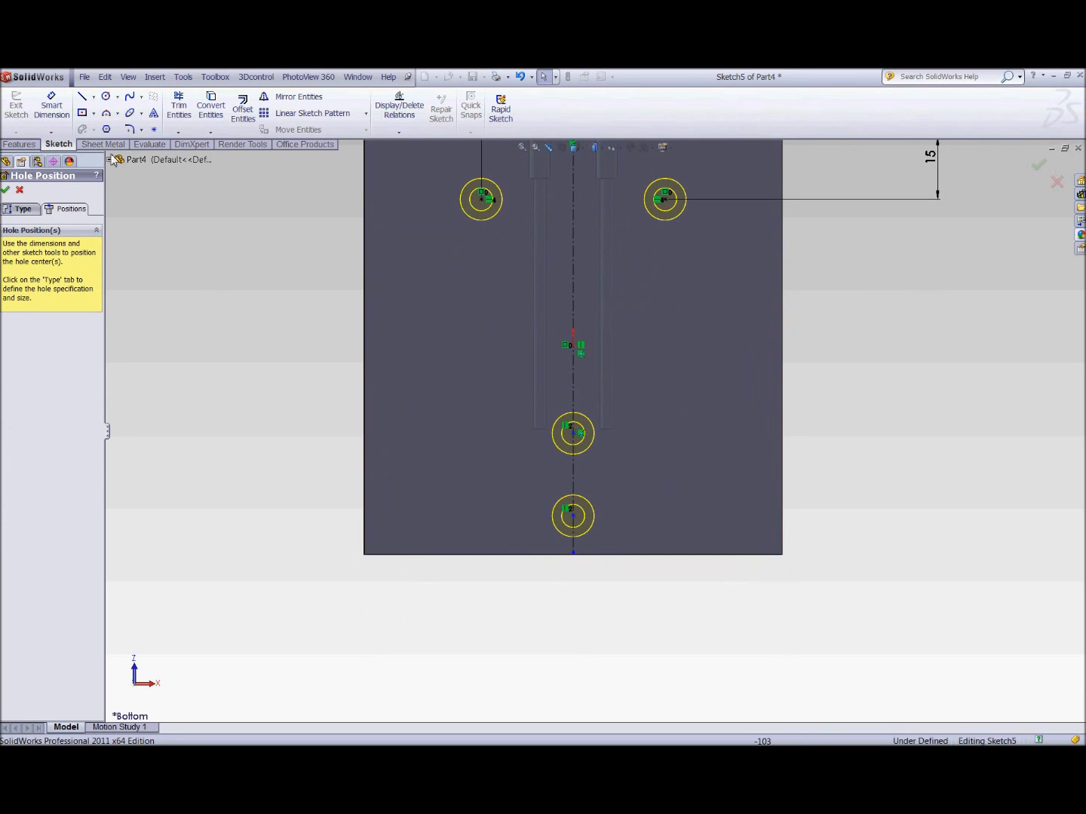
left_click(62, 119)
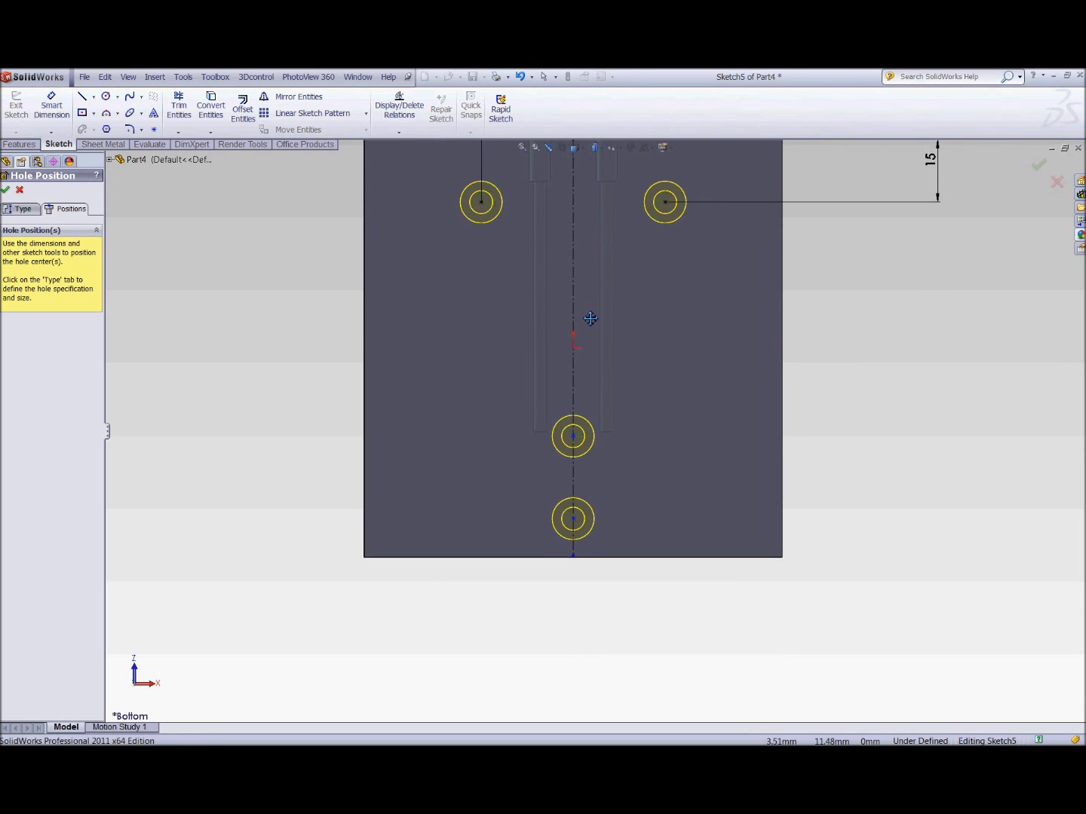
middle_click_drag(589, 306, 635, 368, "ctrl")
left_click(564, 503)
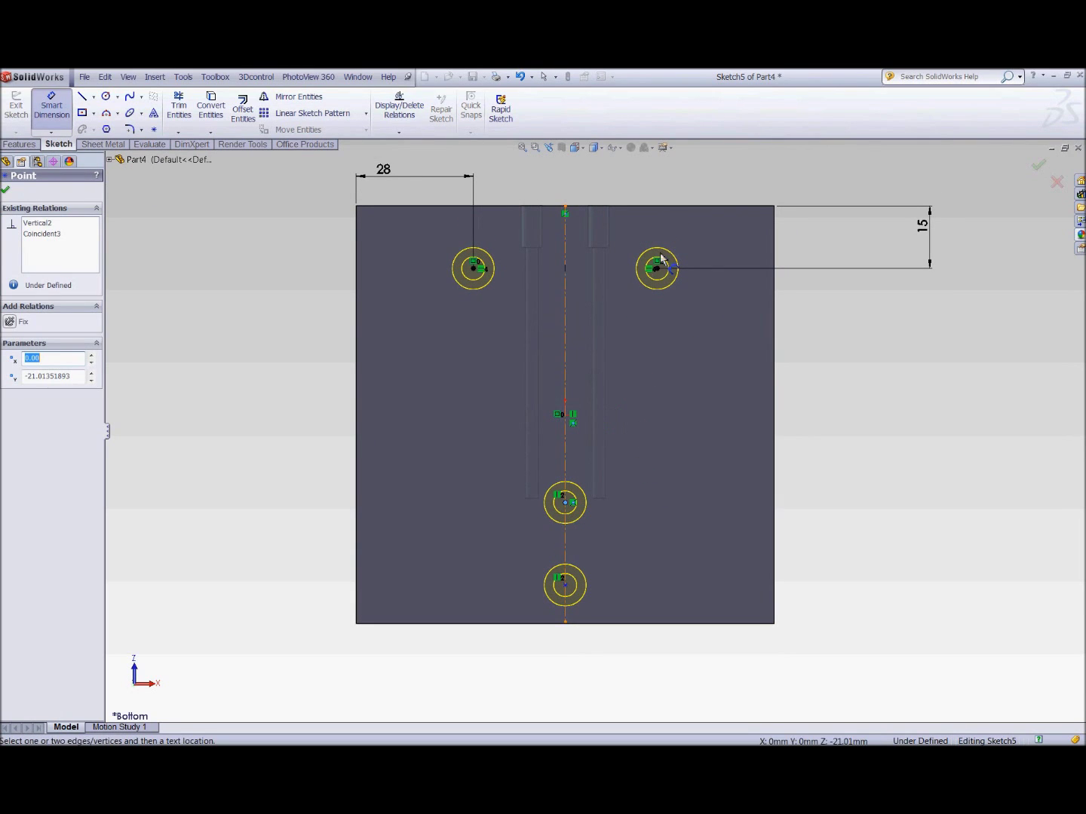
left_click(671, 208)
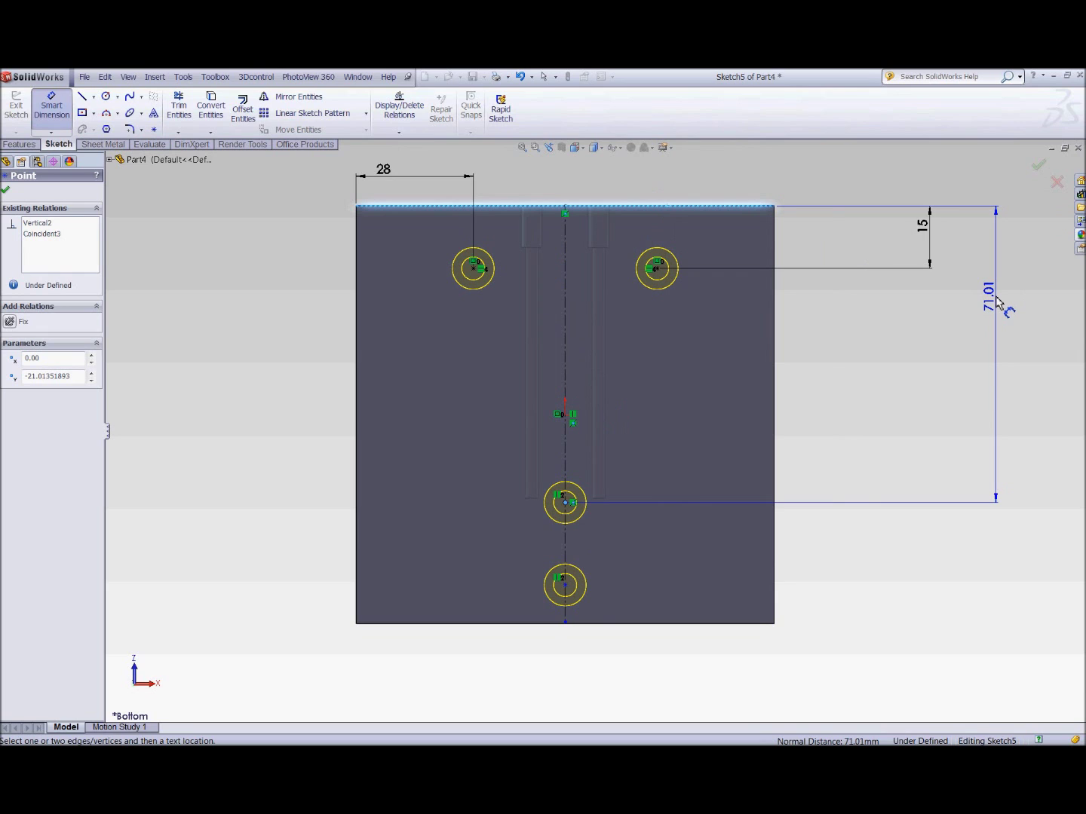
left_click(994, 303)
type("54")
key("Return")
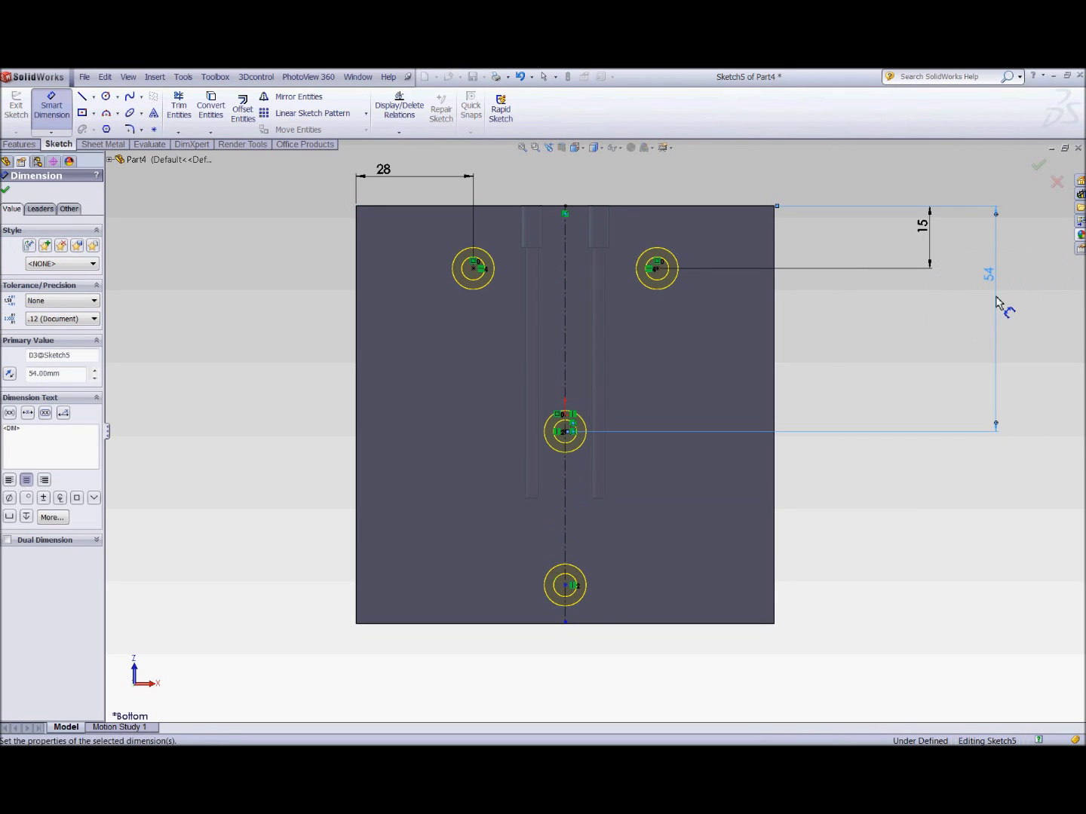
Dimension the lowest hole centre 79 mm from the face's upper edge and finish the M5 counterbored holes
left_click(729, 207)
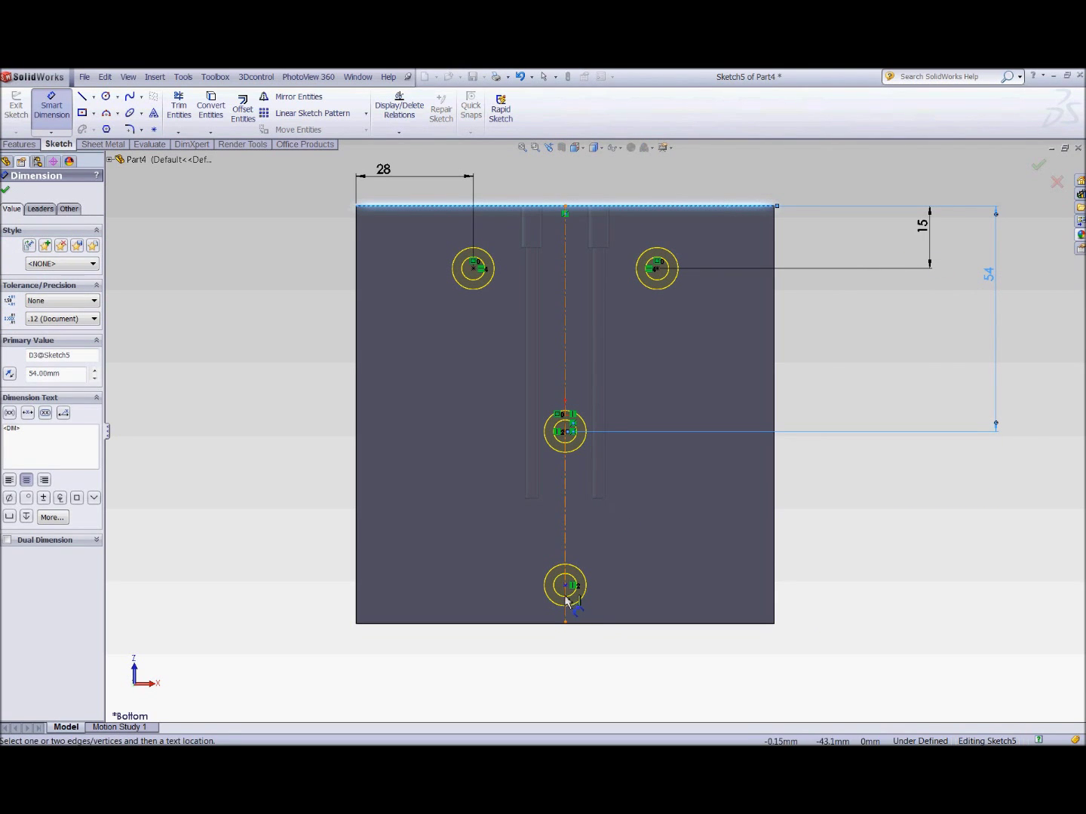
left_click(566, 588)
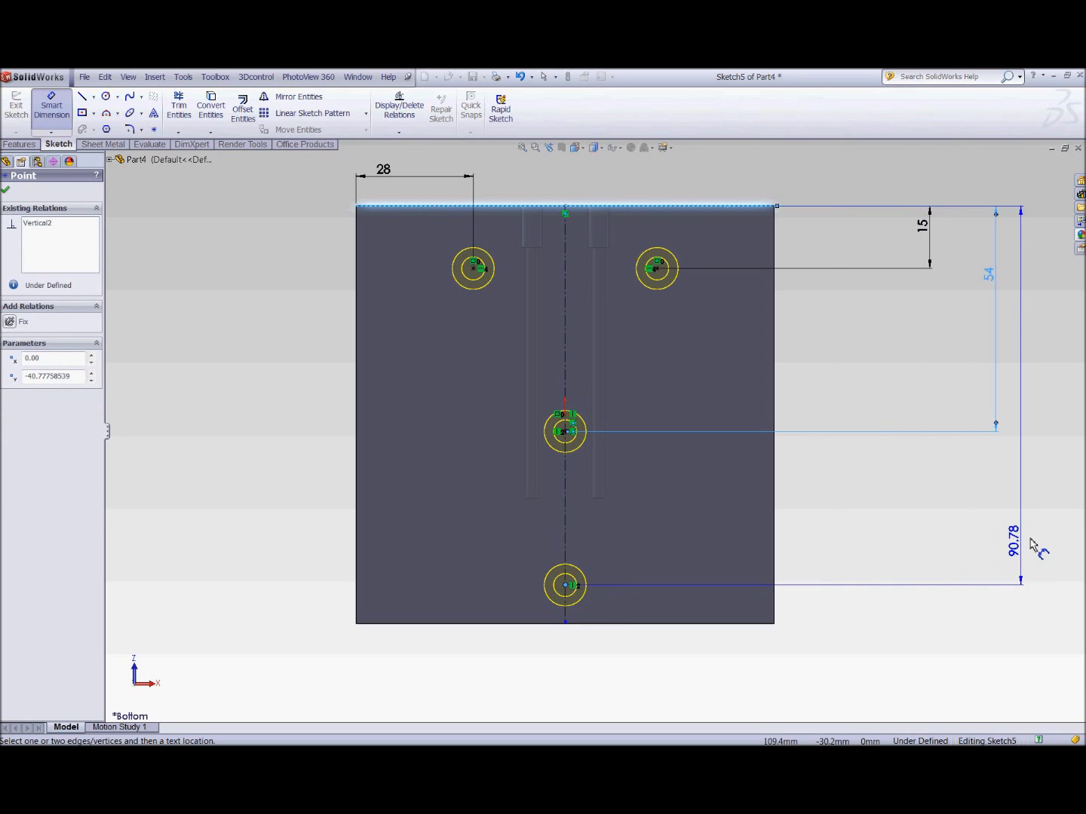
left_click(1032, 537)
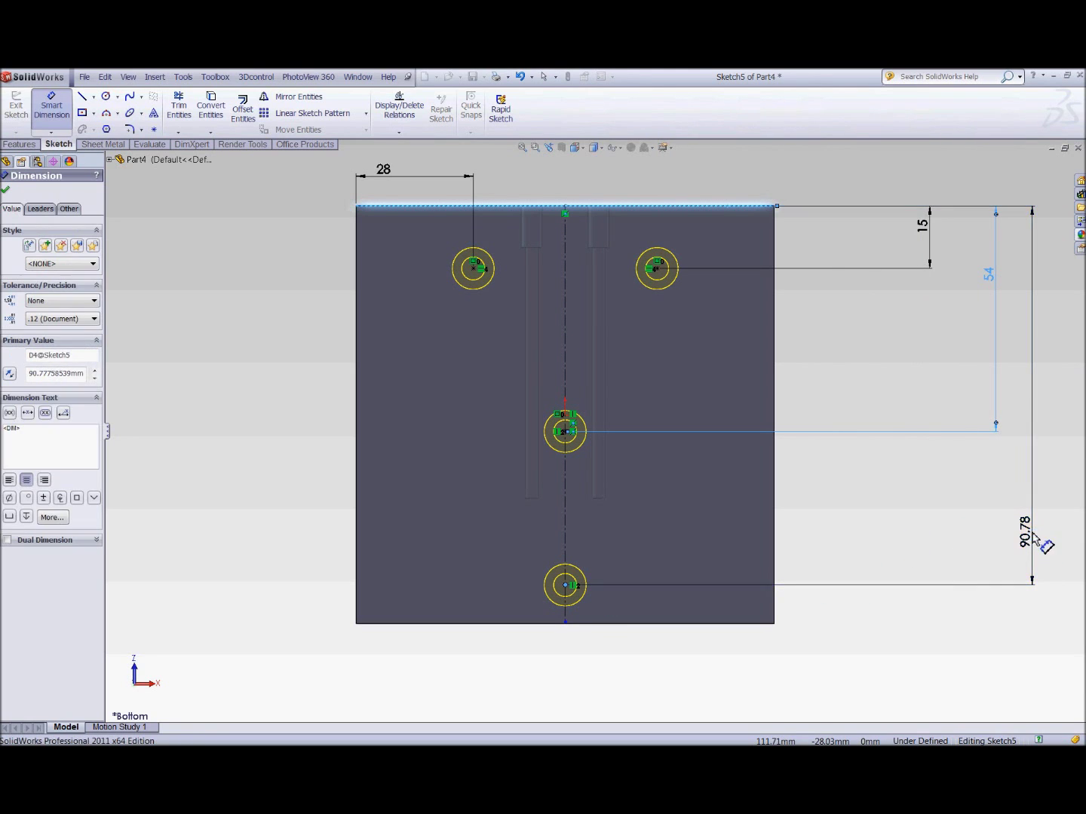
type("79")
key("Return")
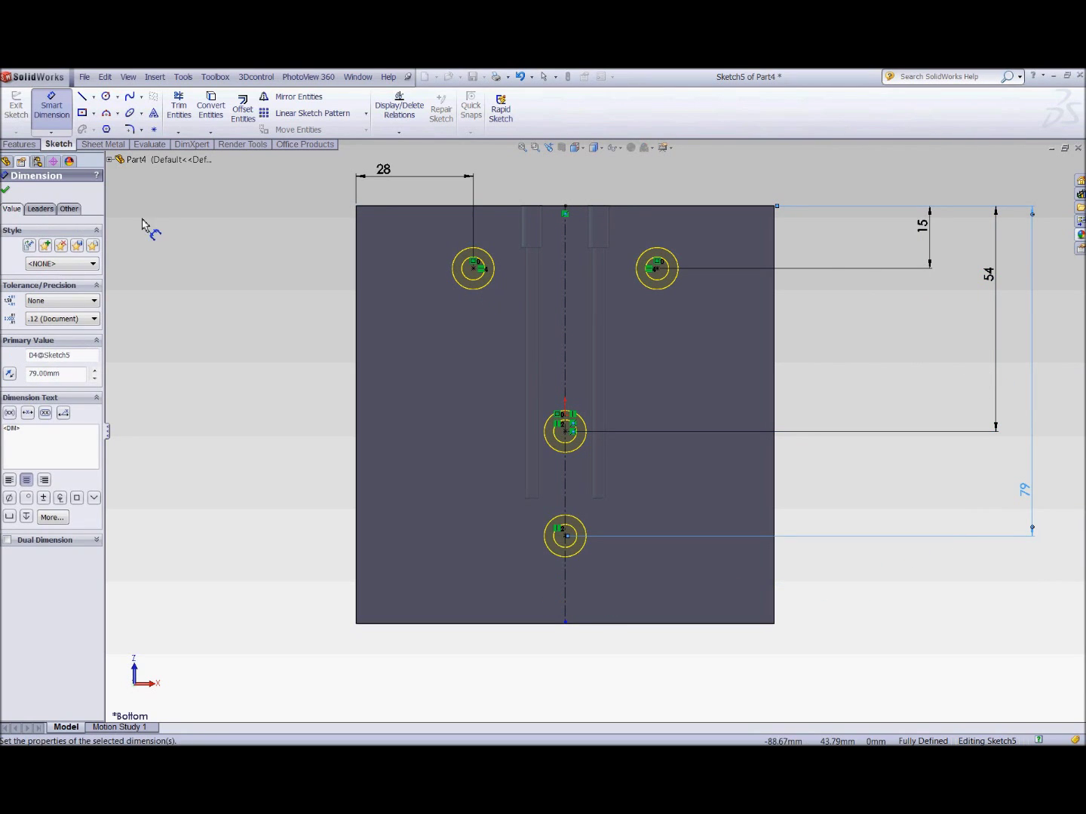
left_click(6, 190)
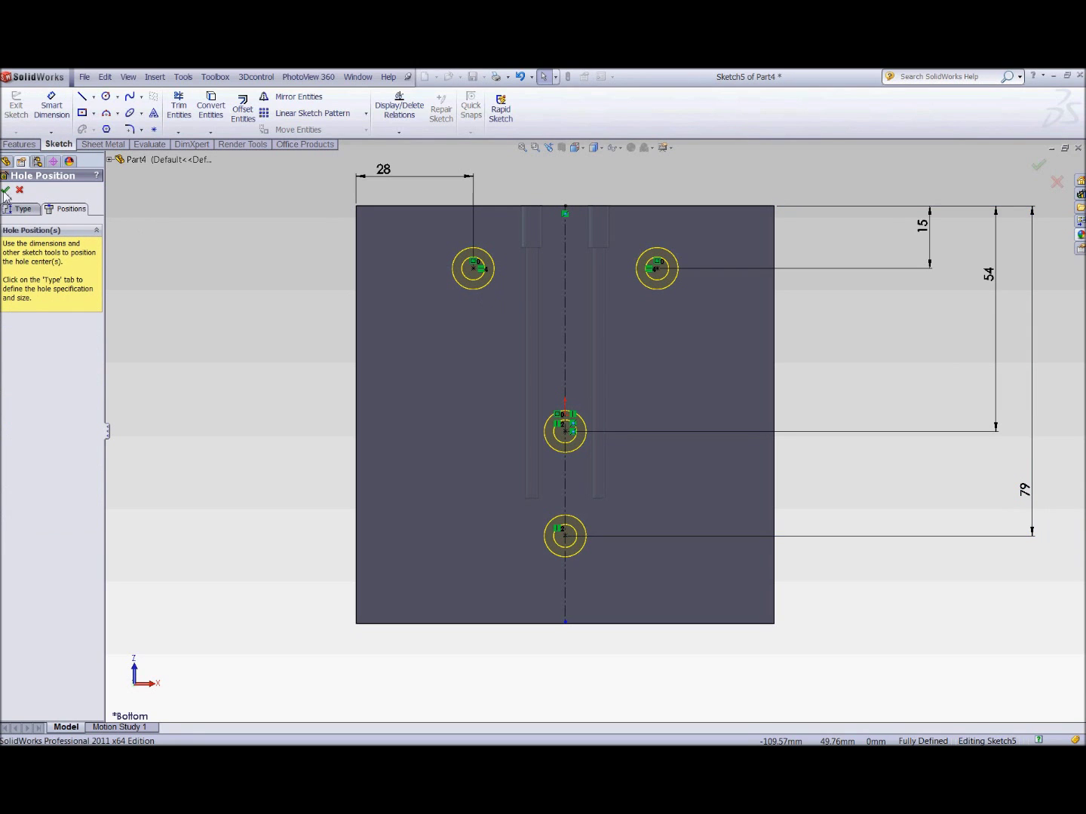
left_click(6, 190)
Inspect the plate's internal hole shapes in an isometric wireframe view and restore the shaded display with edges
middle_click_drag(286, 257, 282, 357)
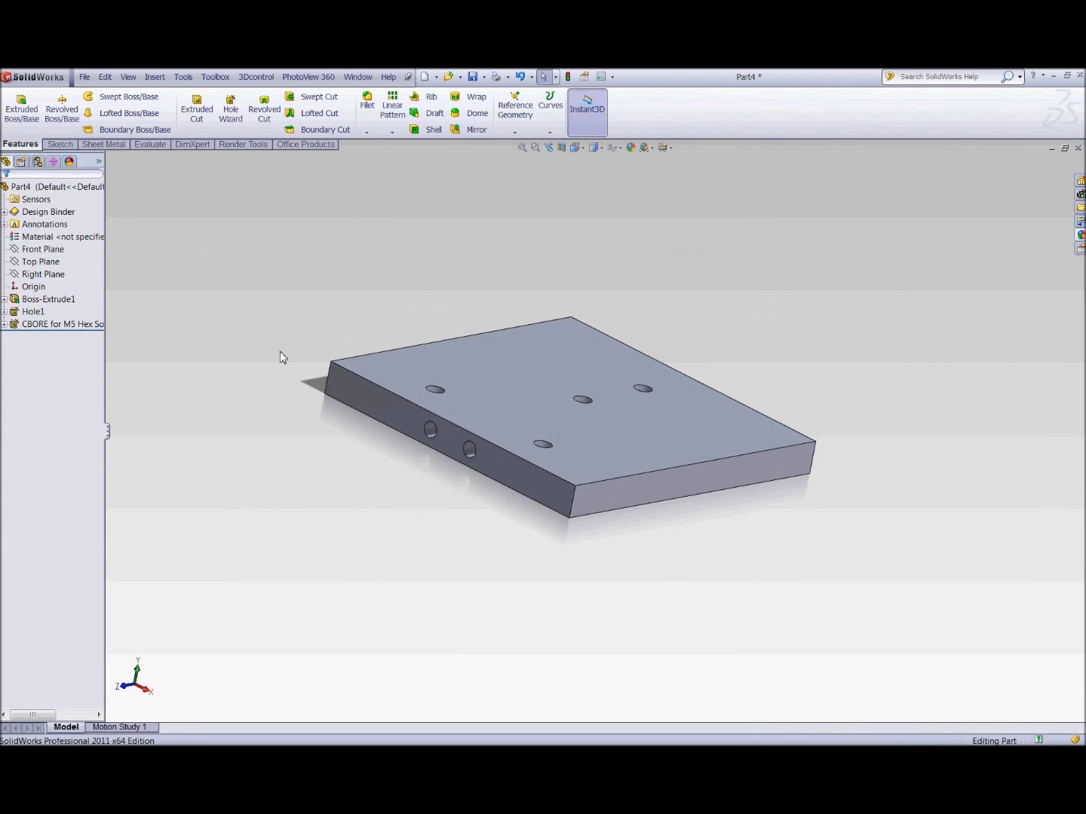
key("space")
left_click(309, 459)
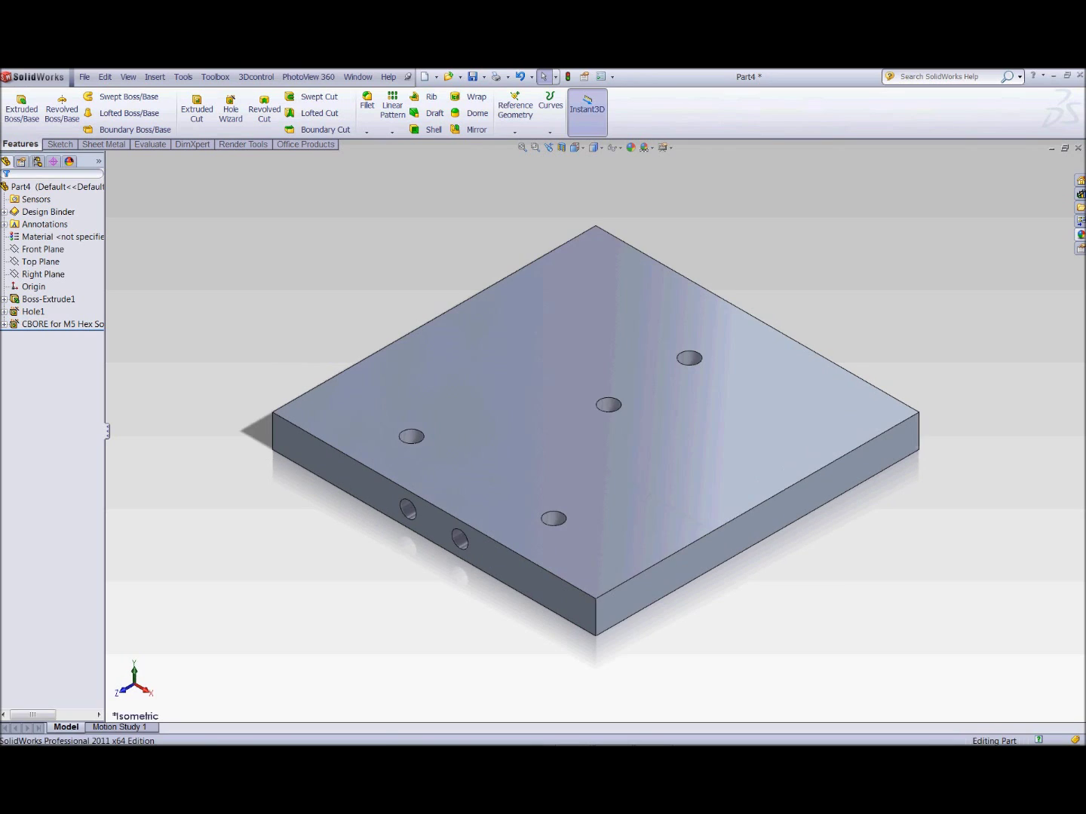
left_click(596, 148)
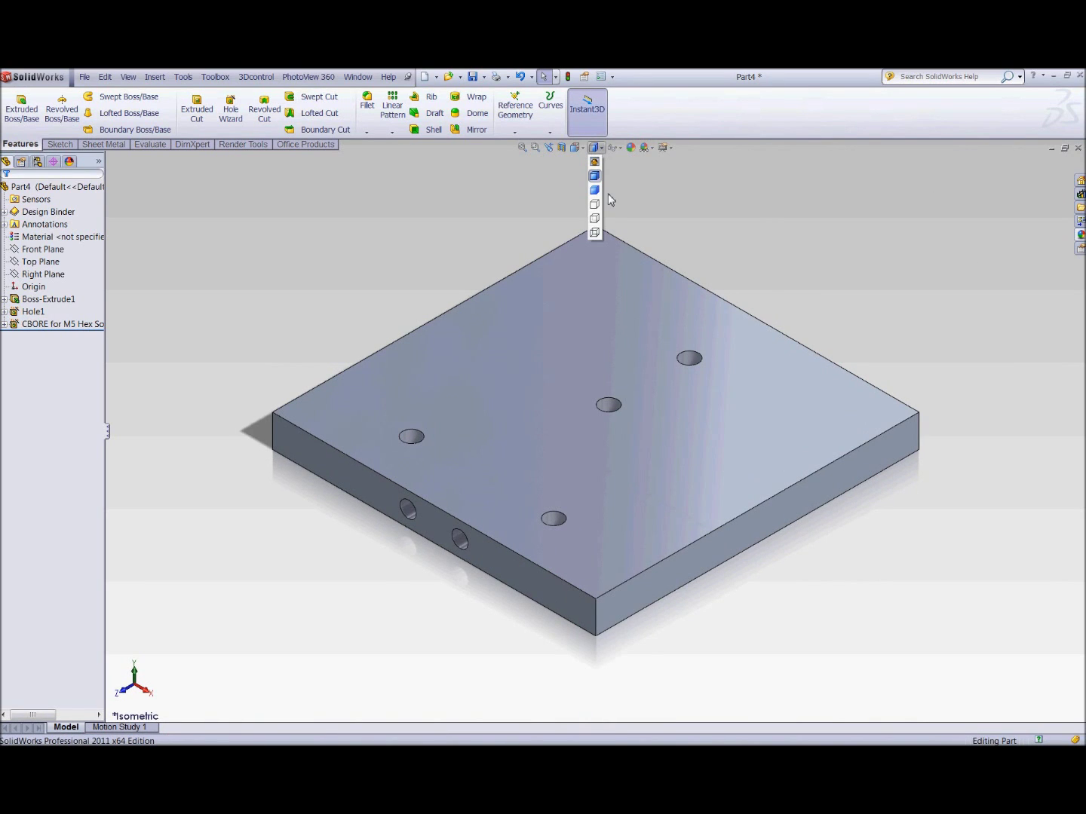
left_click(594, 233)
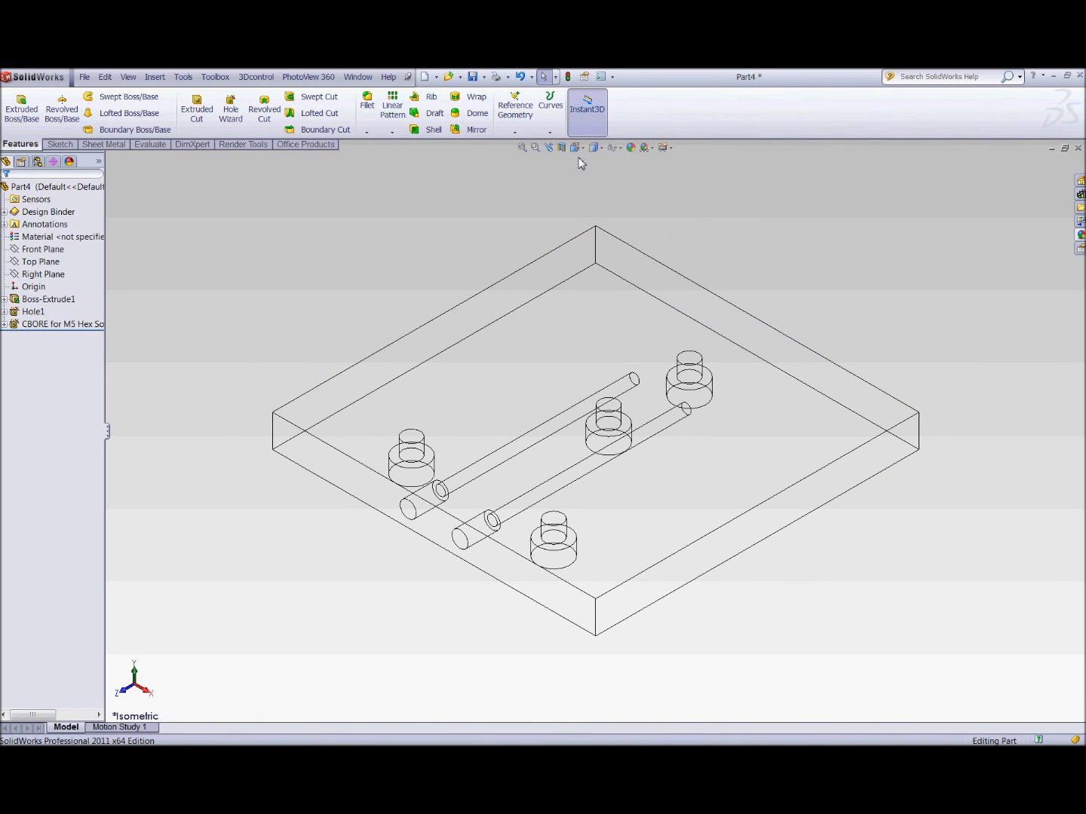
left_click(596, 147)
left_click(595, 176)
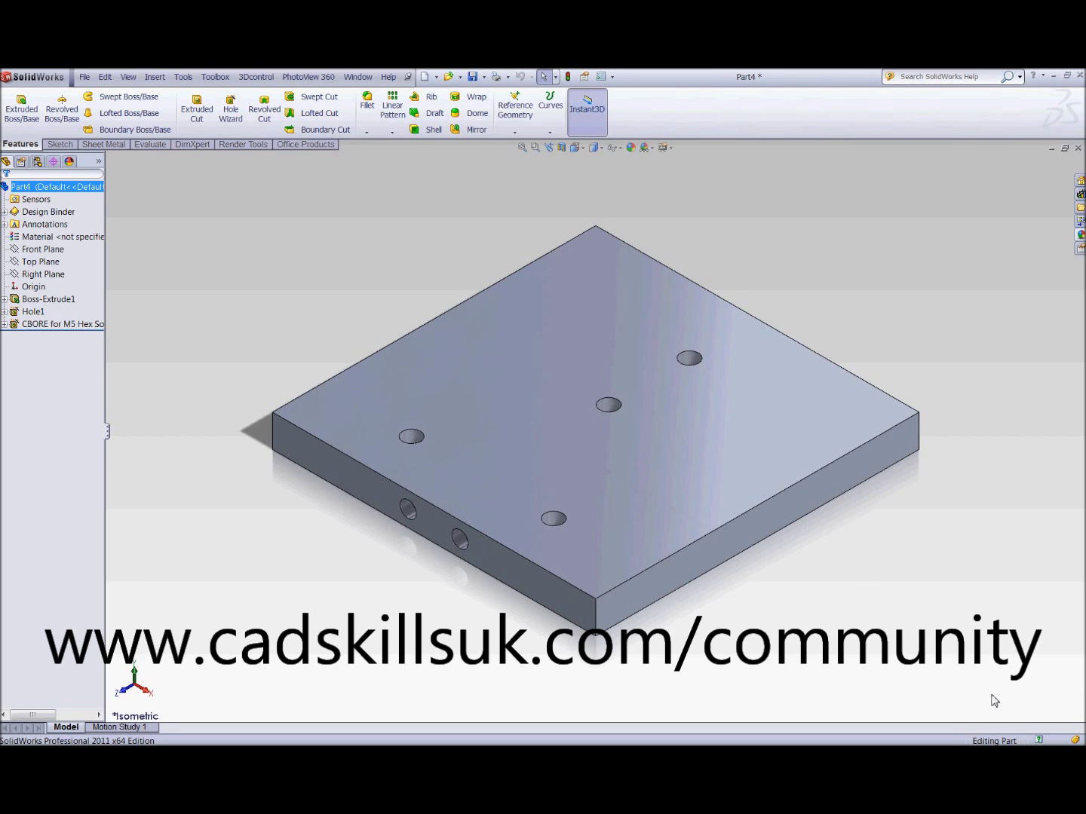
Start a Hole Wizard hole on the plate's top face, right of centre, and place three more centres in a rough rectangle
left_click(705, 433)
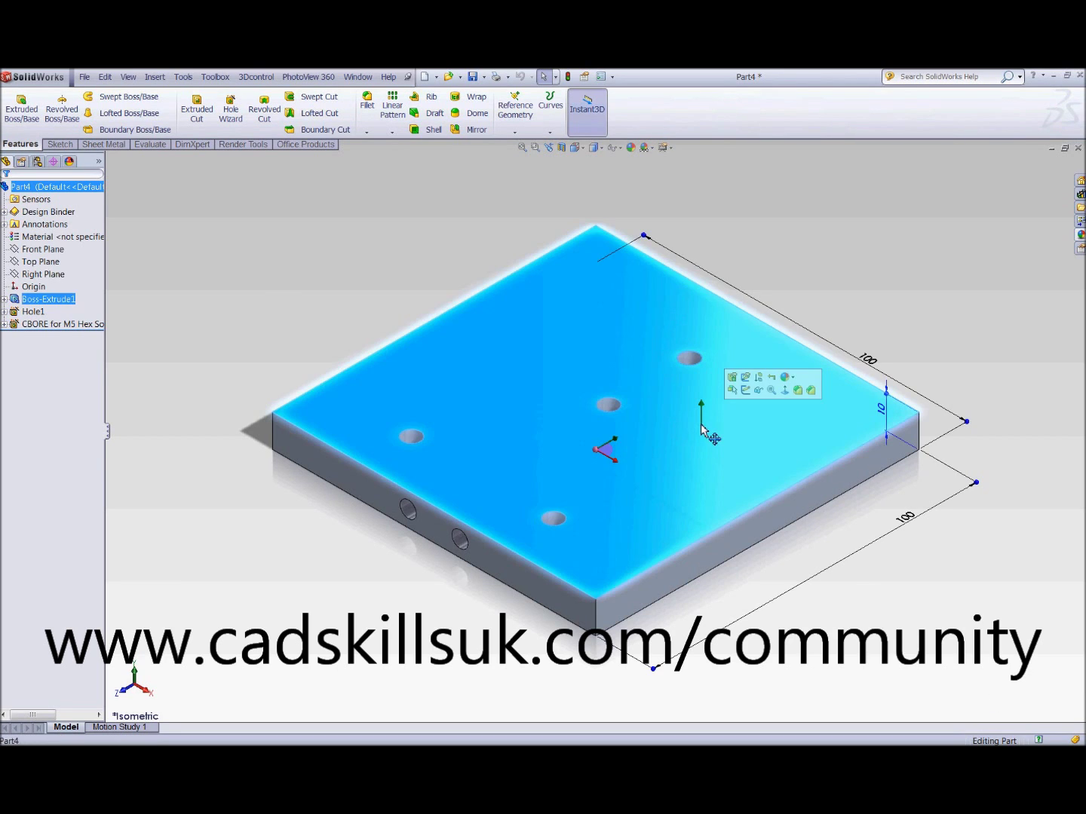
left_click(238, 122)
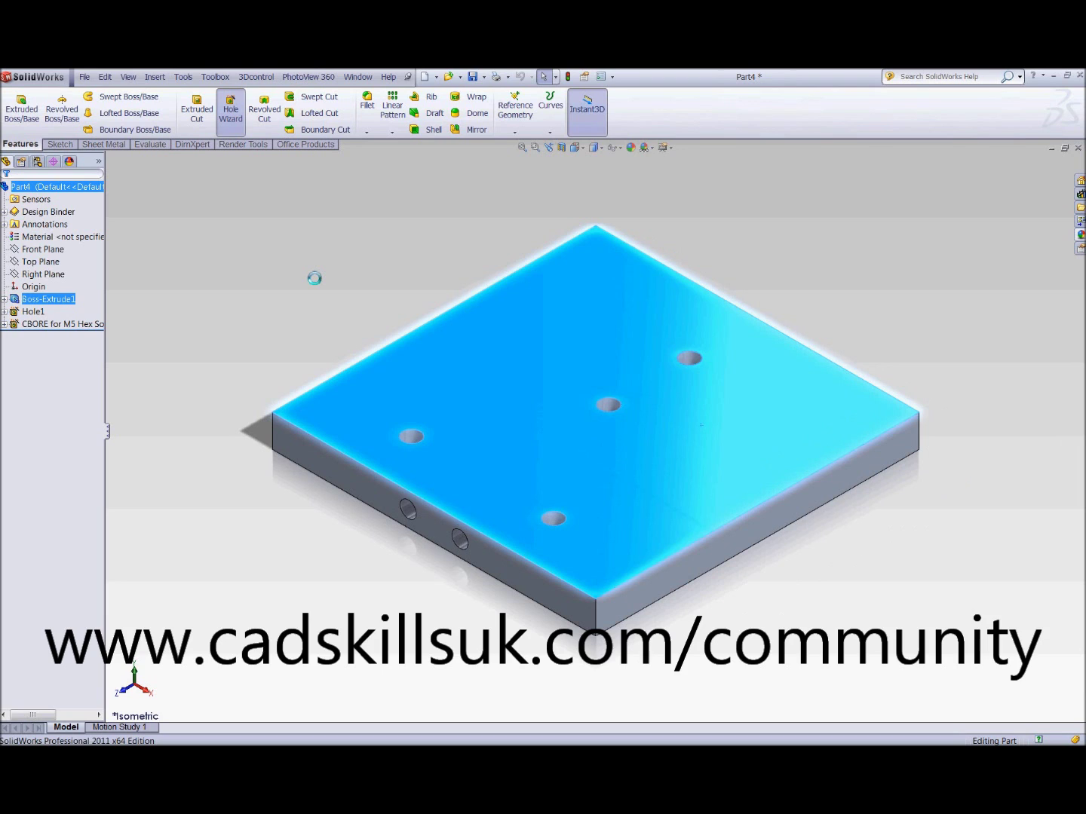
key("space")
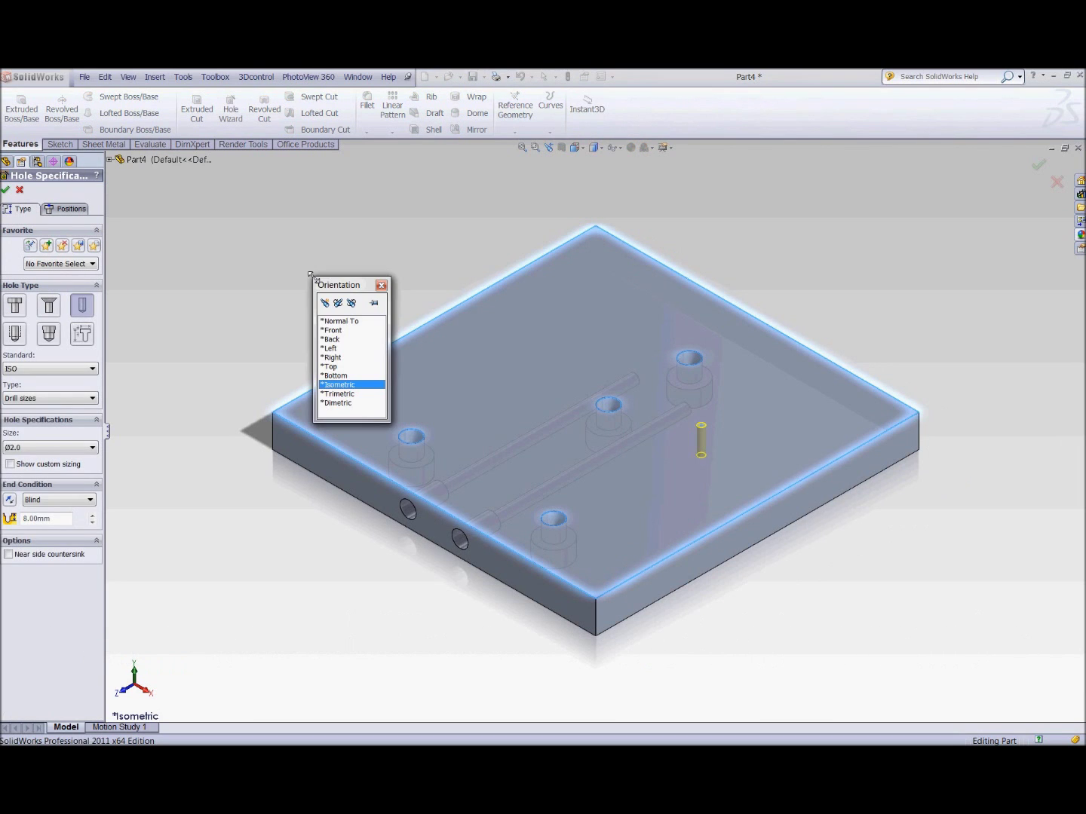
left_click(335, 323)
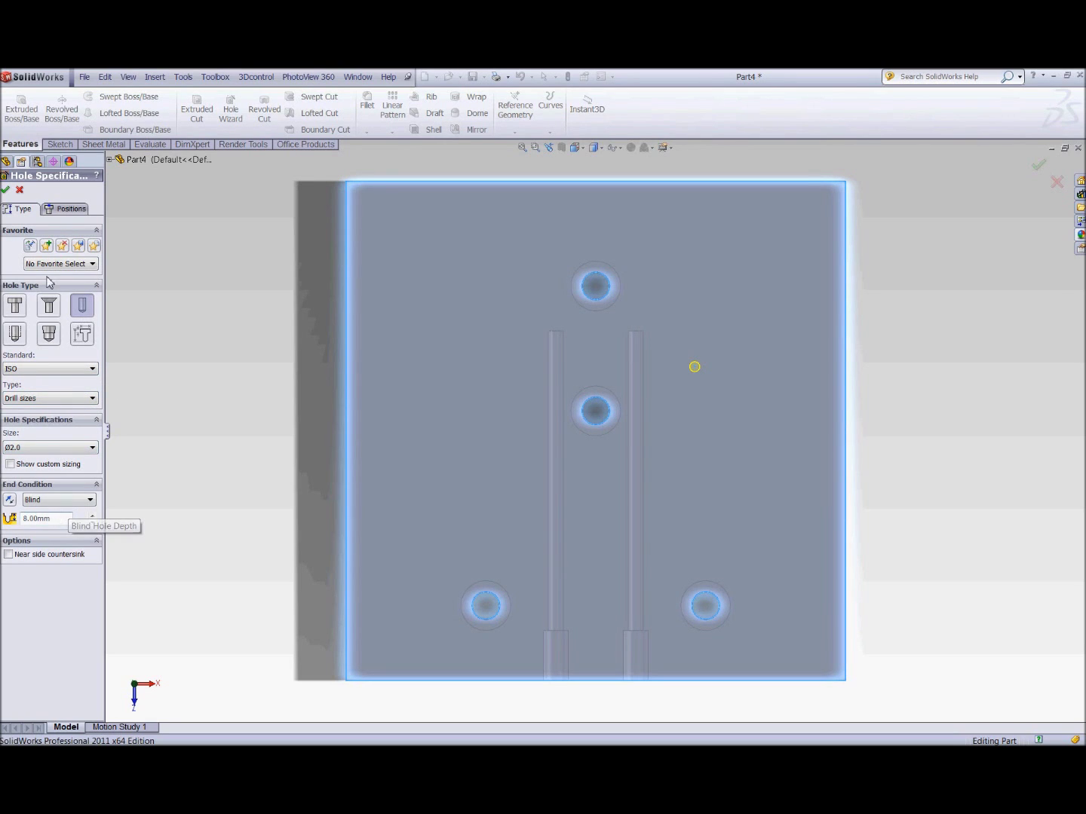
left_click(65, 211)
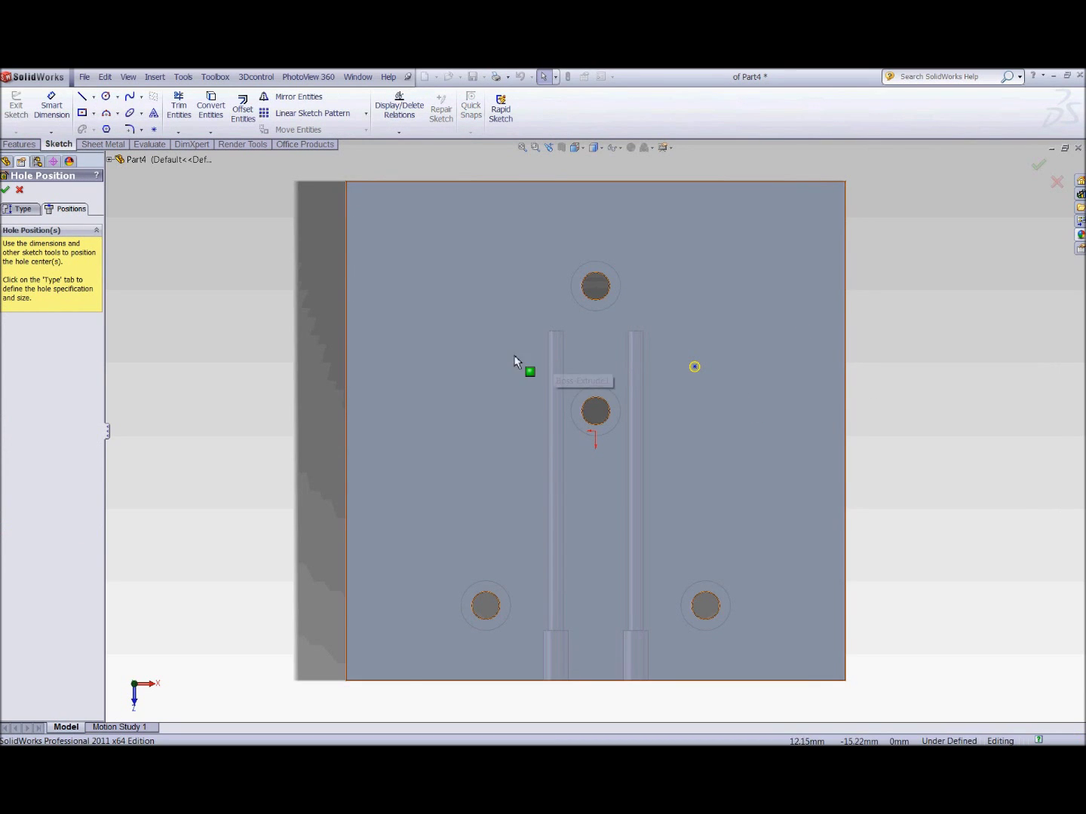
left_click(154, 129)
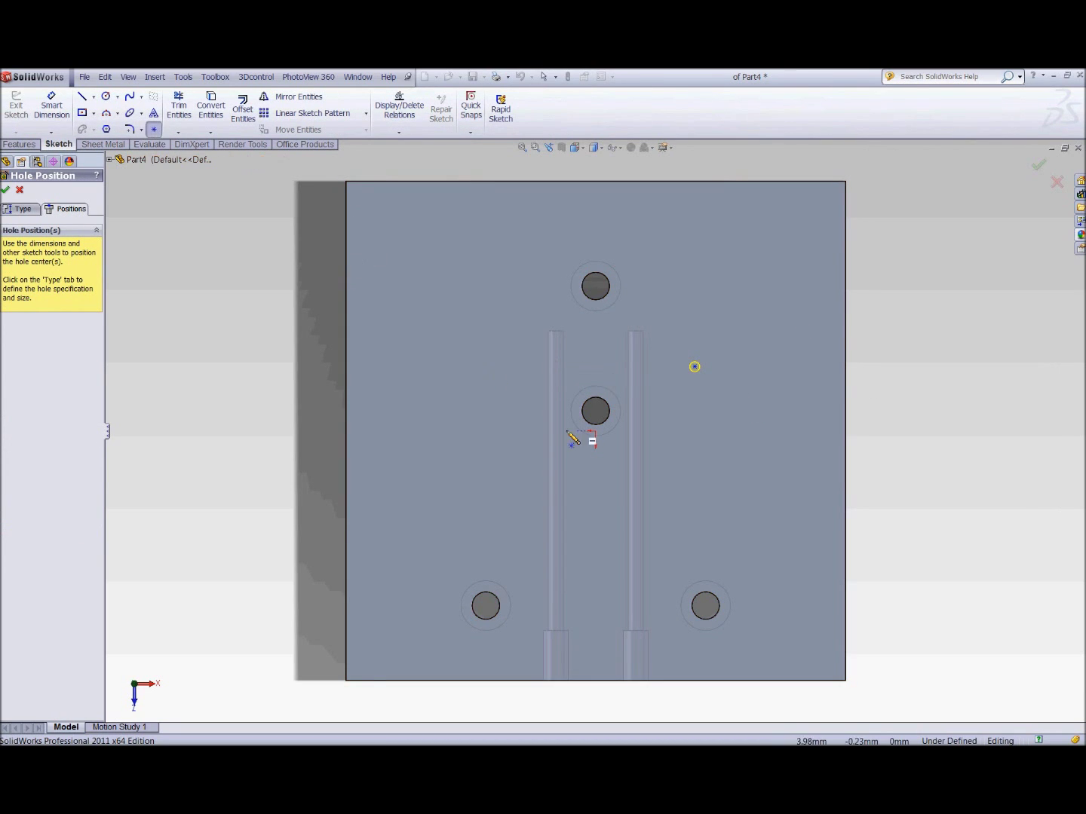
left_click(471, 367)
left_click(463, 540)
left_click(714, 541)
key("Escape")
Draw a vertical construction centreline through the middle of the plate's top face, from its upper edge to its lower edge
left_click(92, 97)
left_click(105, 126)
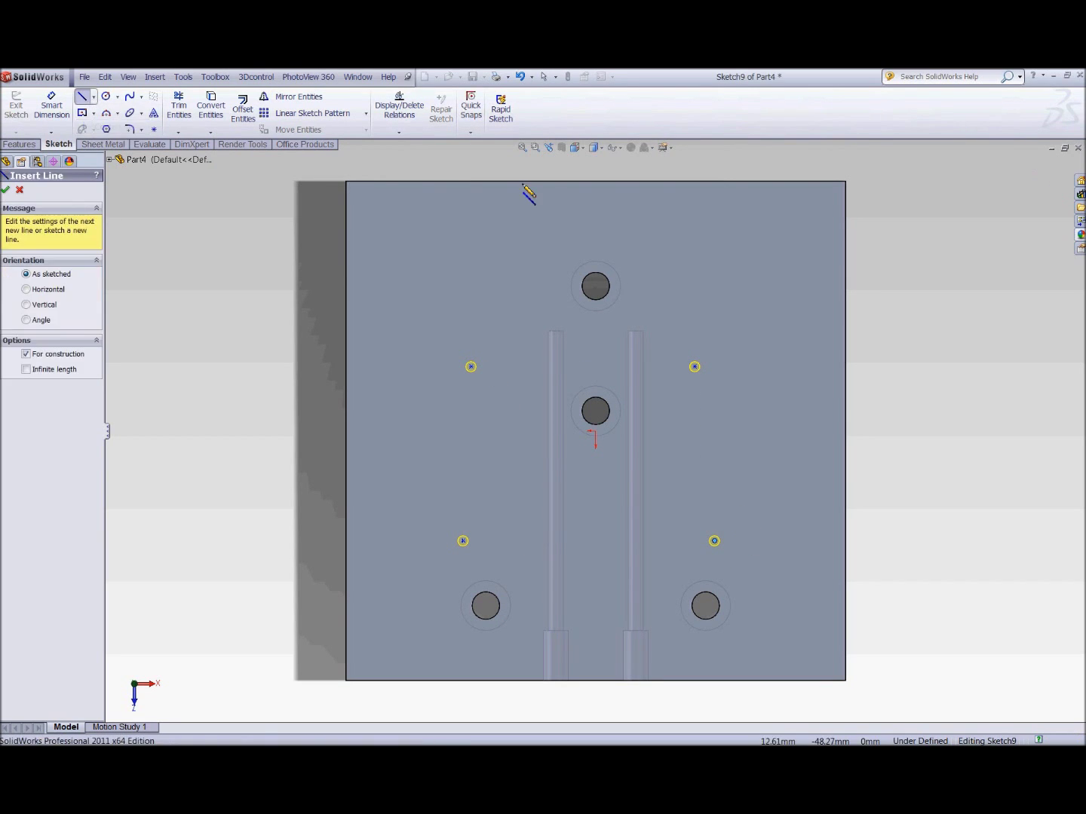
left_click(596, 182)
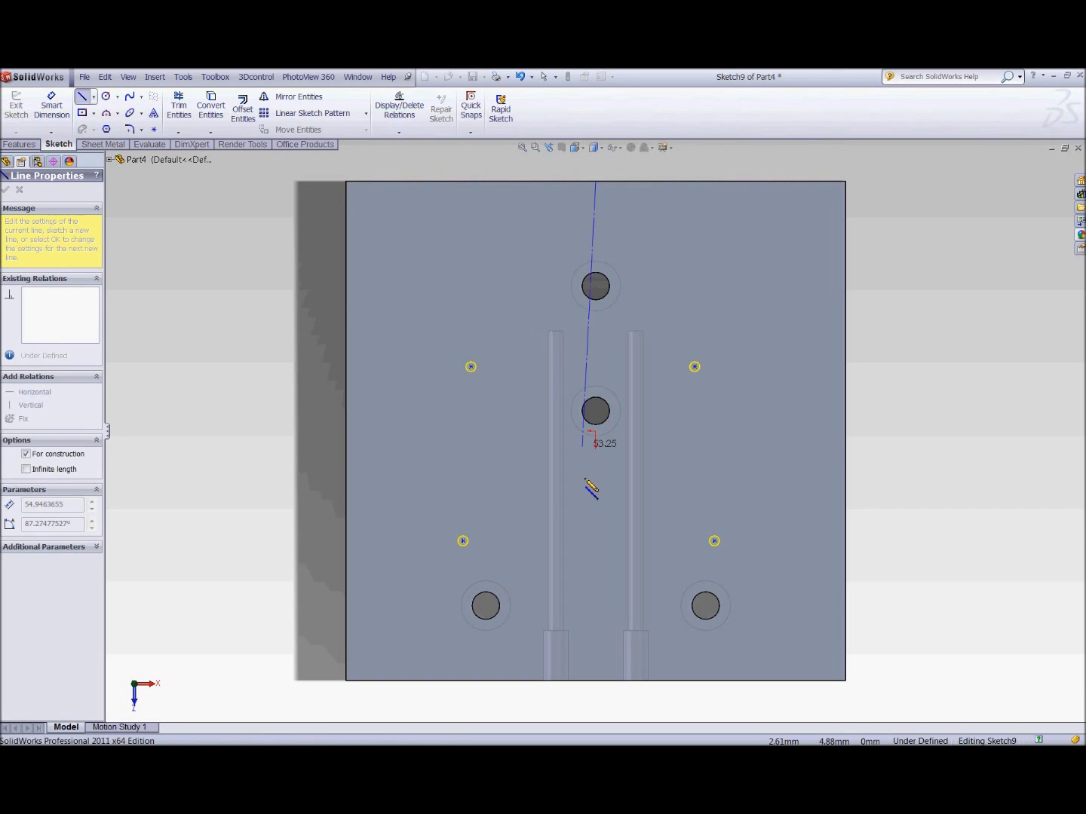
left_click(606, 681)
key("Escape")
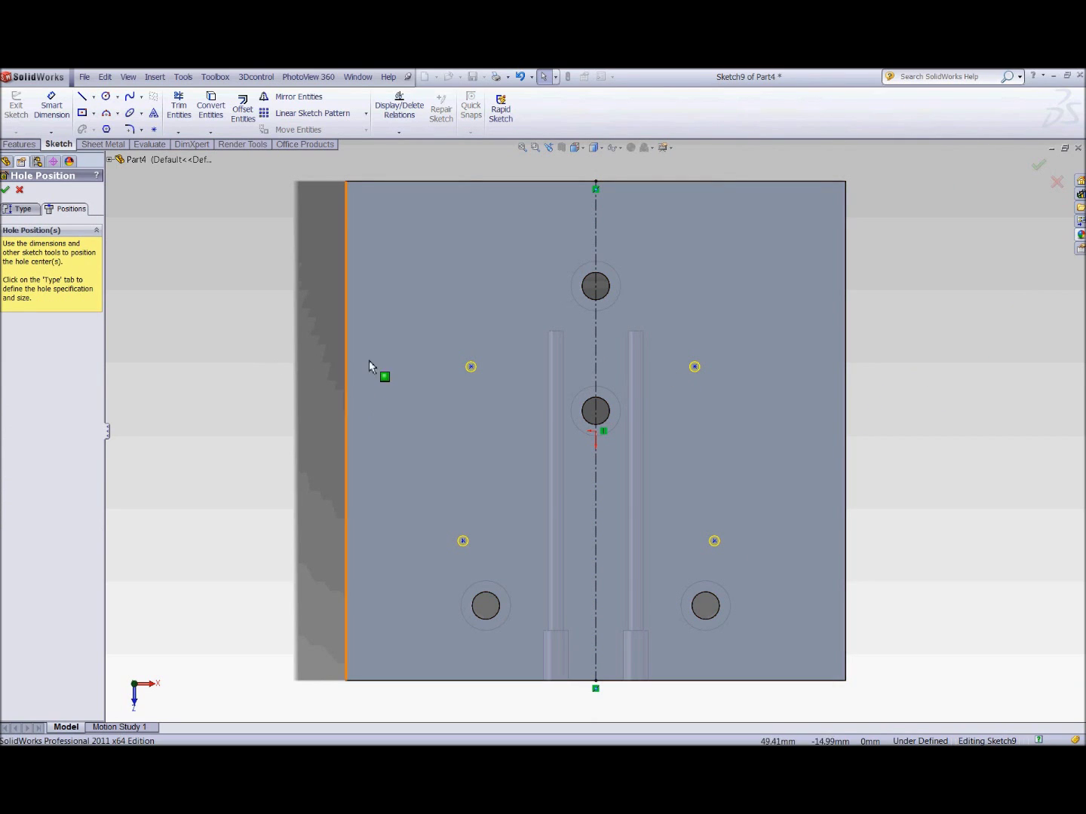
Add vertical relations between the two left hole centres and between the two right hole centres
left_click(463, 543, "ctrl")
left_click(525, 514)
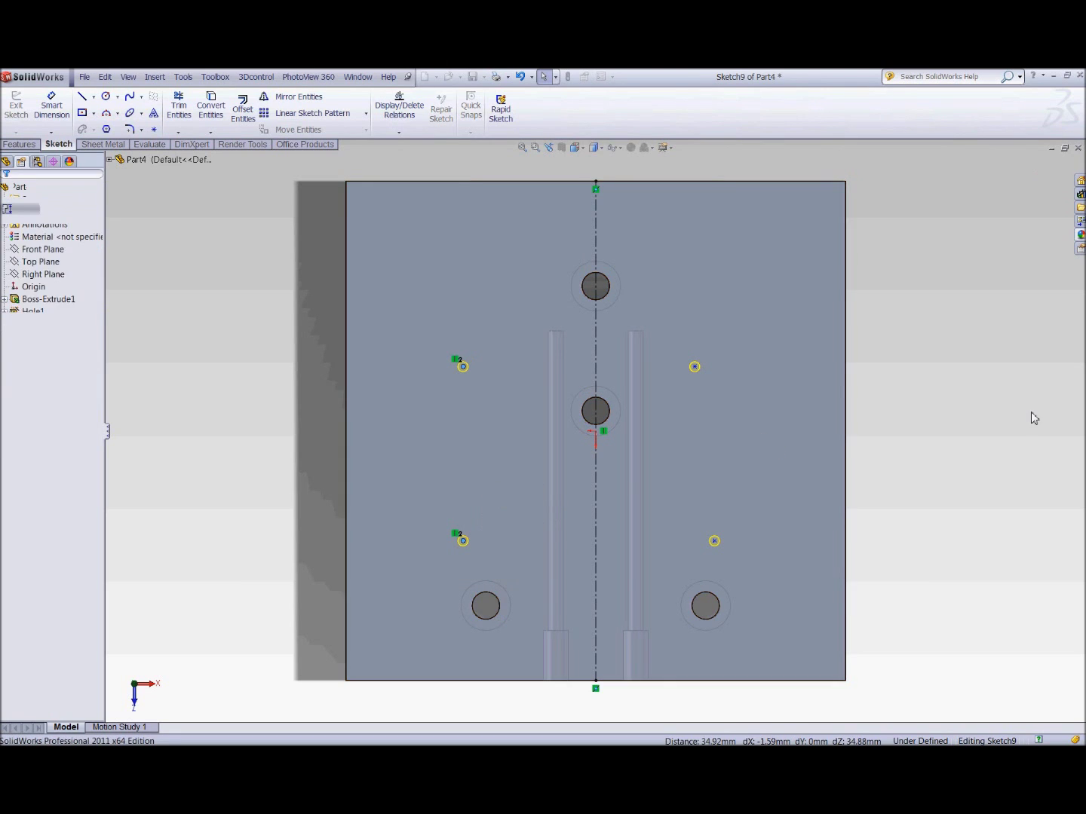
left_click(694, 367)
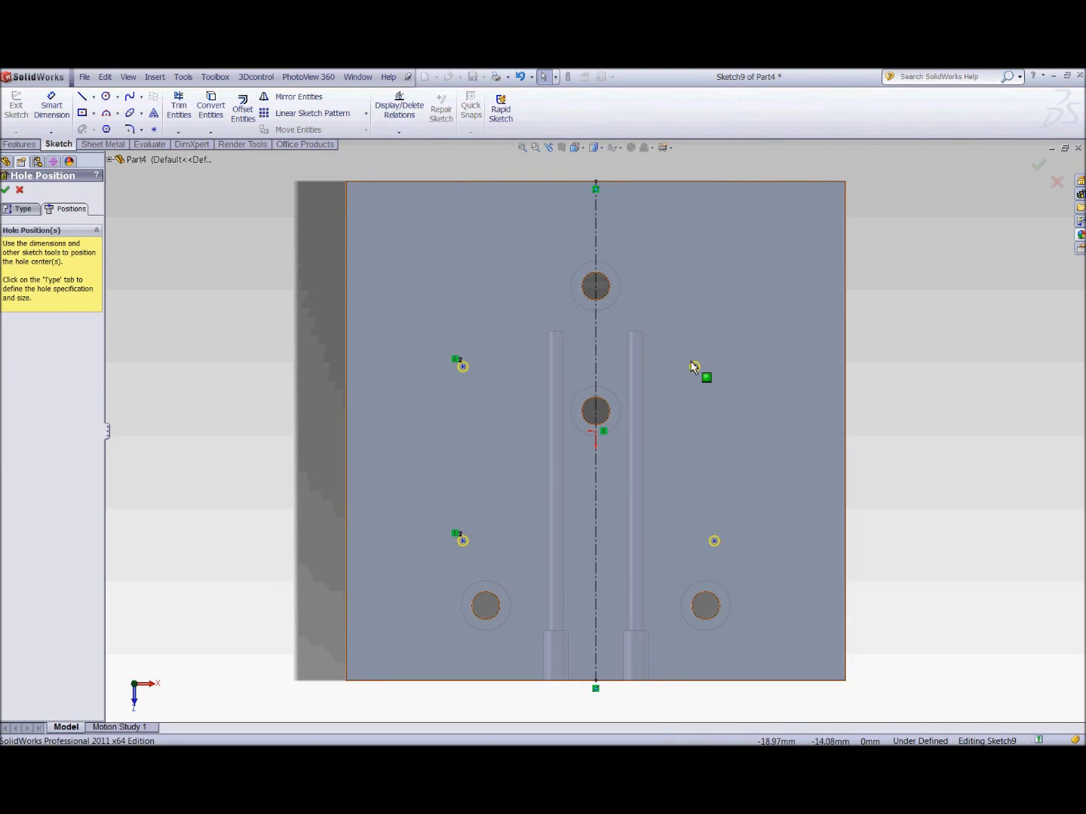
left_click(714, 541, "ctrl")
left_click(760, 495)
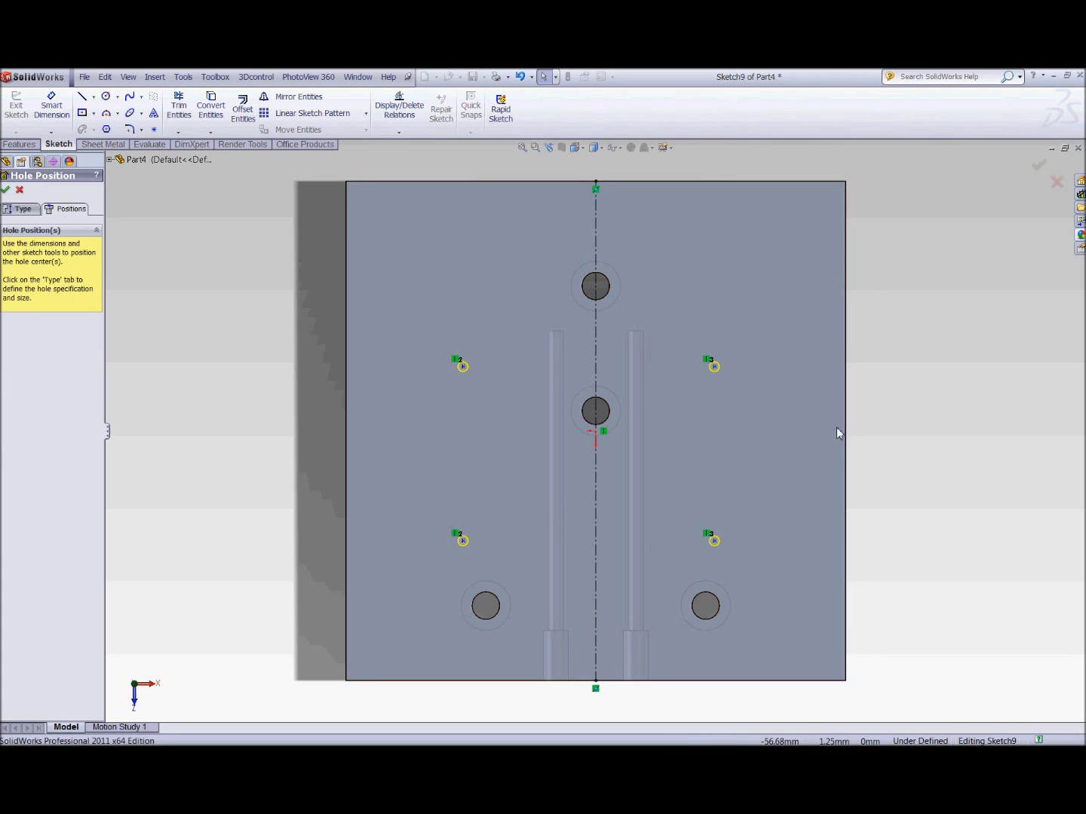
Add horizontal relations between the two upper hole centres and between the two lower hole centres
left_click(463, 366)
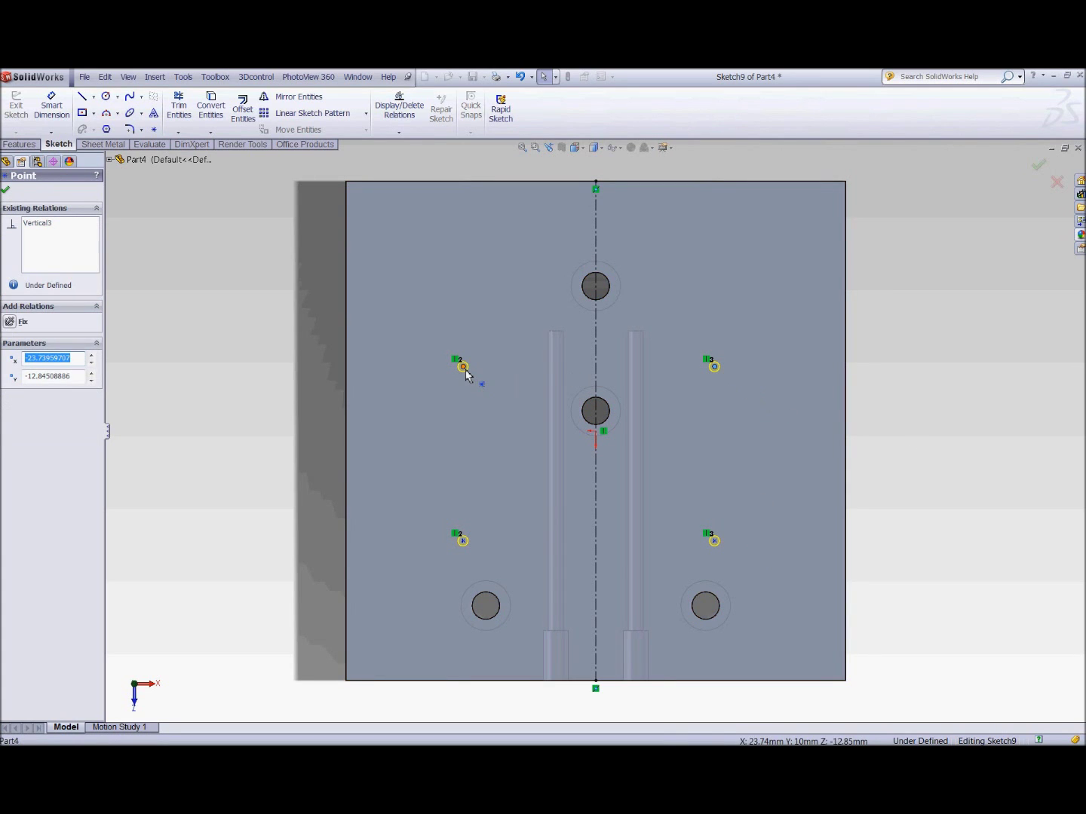
left_click(465, 370, "ctrl")
left_click(498, 332)
left_click(244, 438)
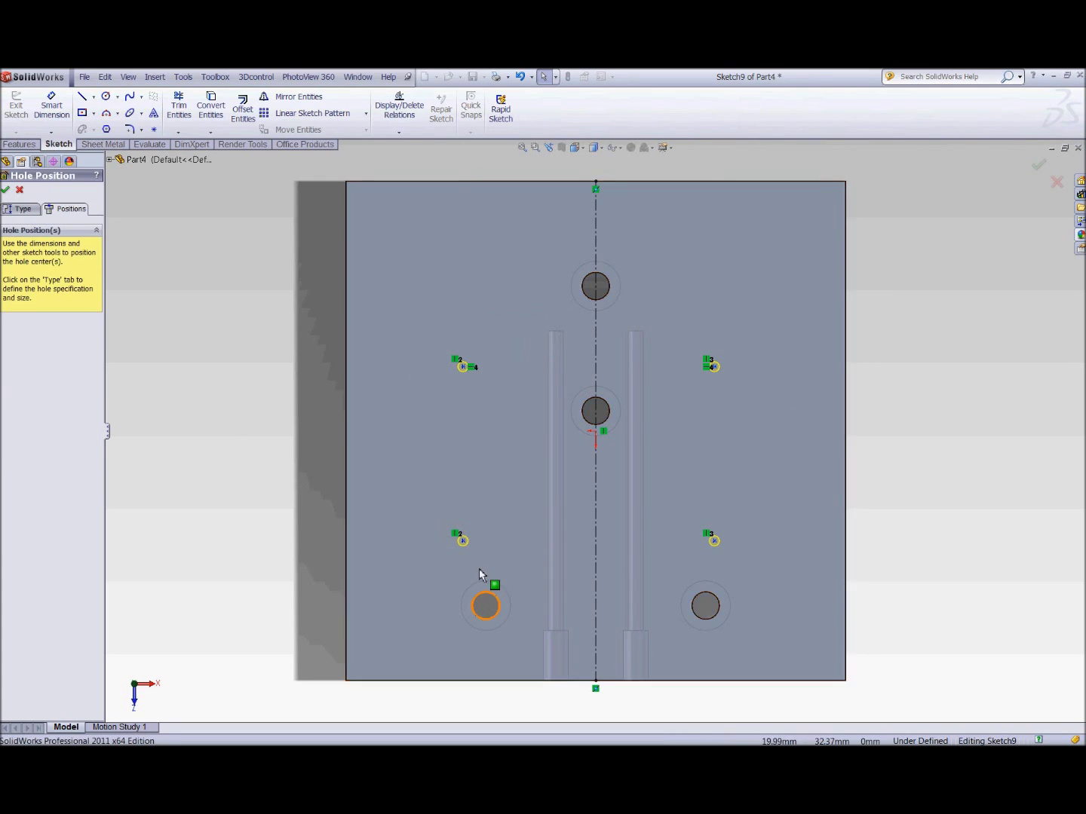
left_click(462, 540)
left_click(714, 541, "ctrl")
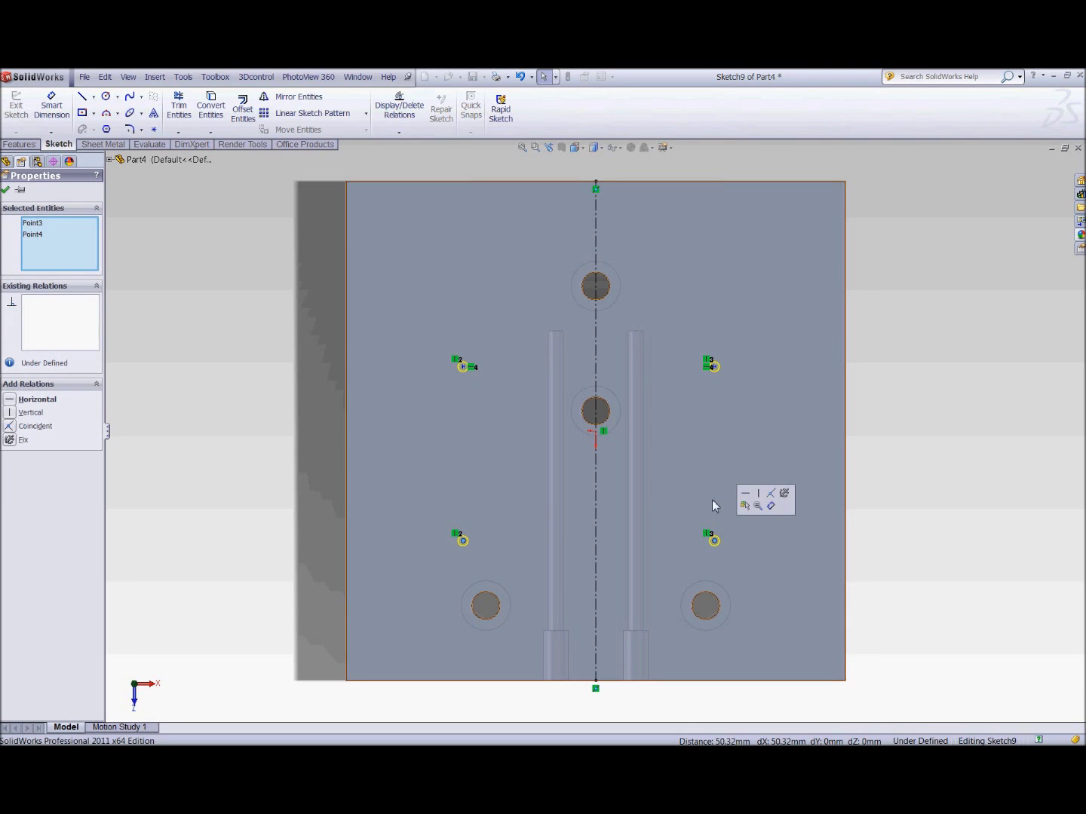
left_click(748, 502)
left_click(941, 389)
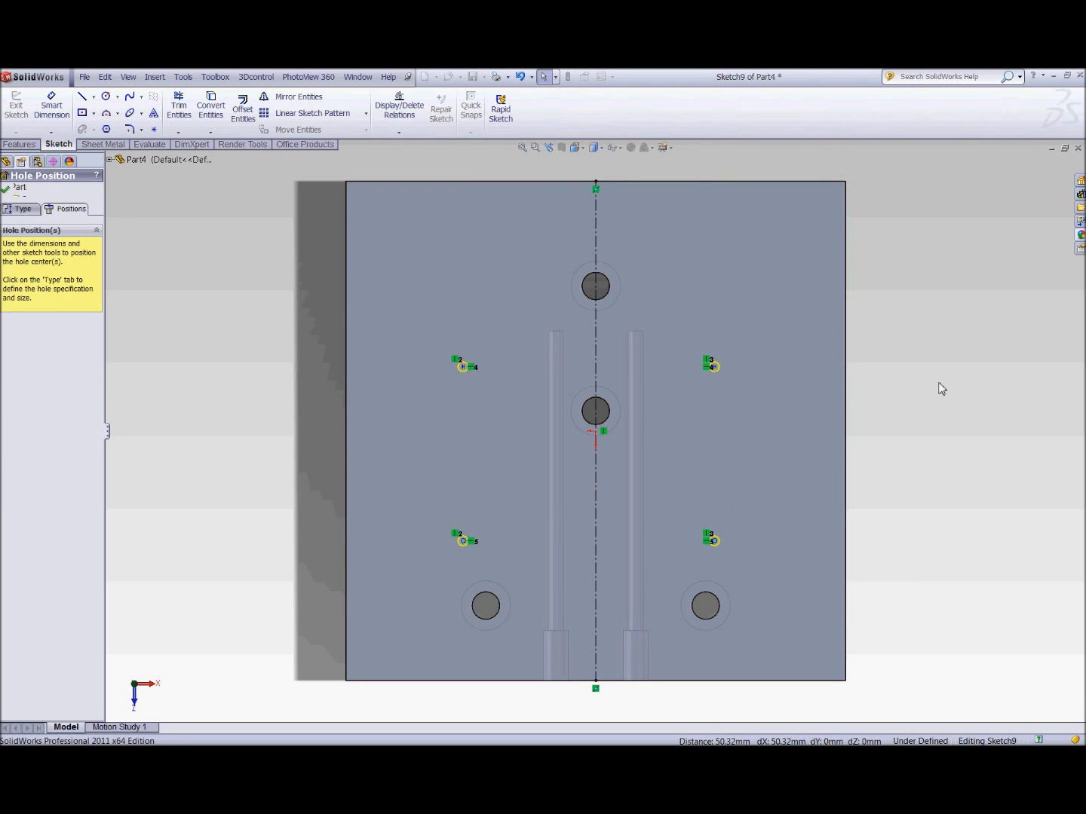
Make the two upper hole centres symmetric about the centreline and move the upper-left centre outward towards the plate's corner
left_click(713, 366)
left_click(595, 372, "ctrl")
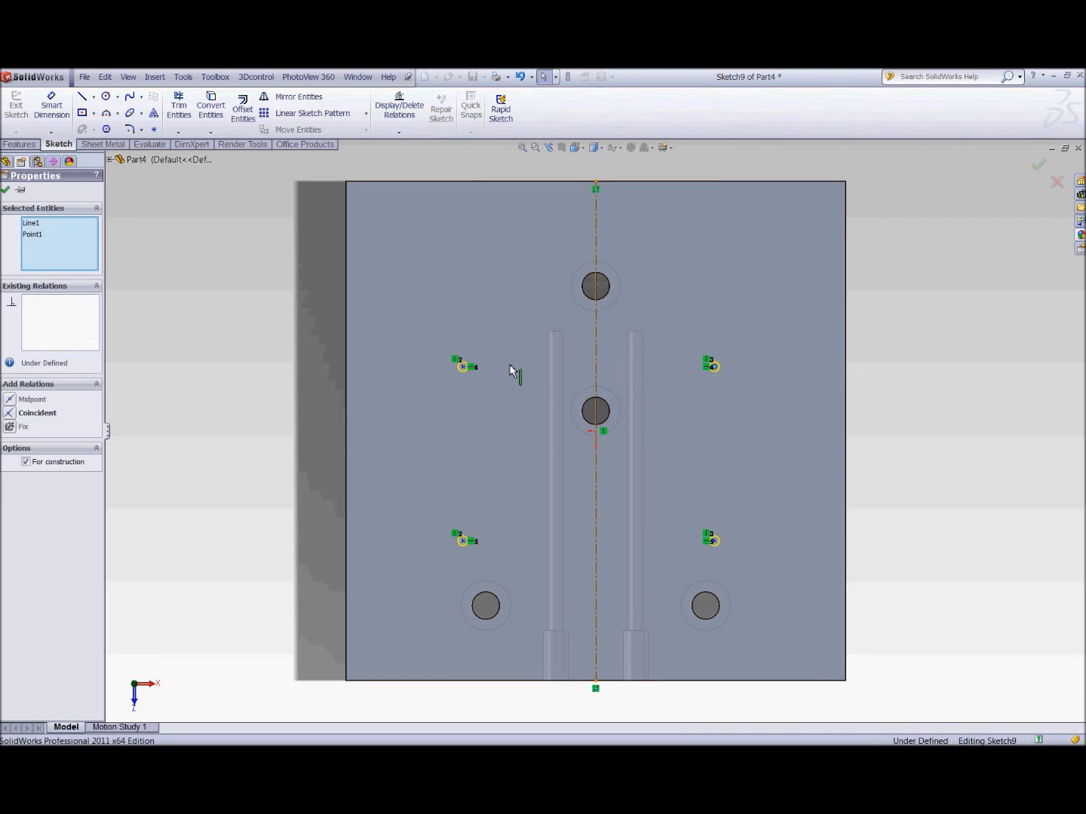
left_click(463, 367, "ctrl")
left_click(491, 319)
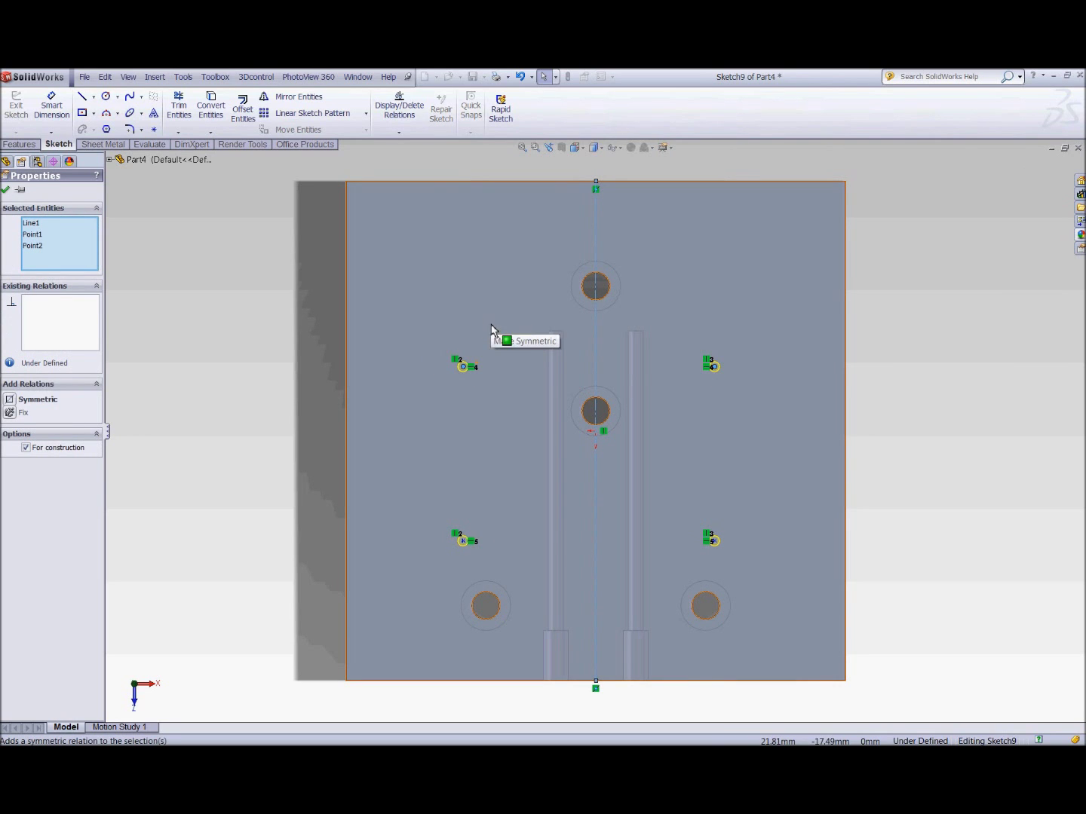
left_click(214, 339)
mouse_move(477, 367)
left_mouse_down()
mouse_move(441, 316)
mouse_move(472, 313)
mouse_move(424, 319)
mouse_move(421, 310)
left_mouse_up()
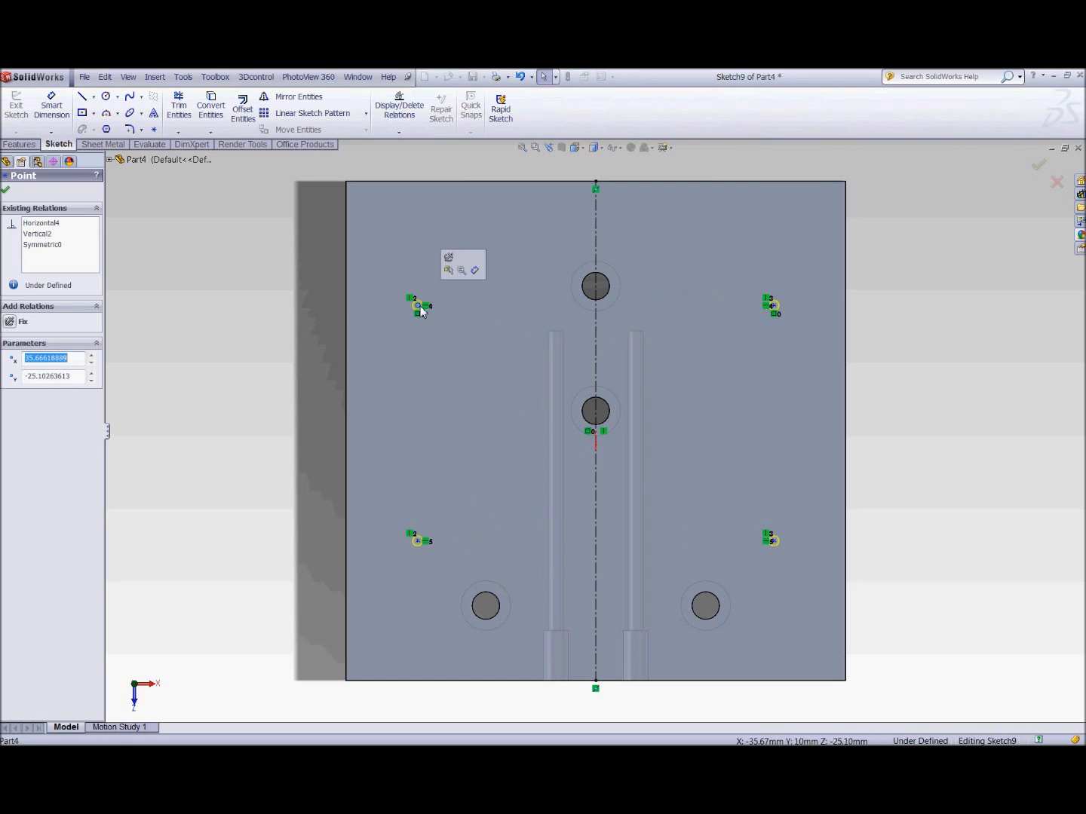
left_click(250, 327)
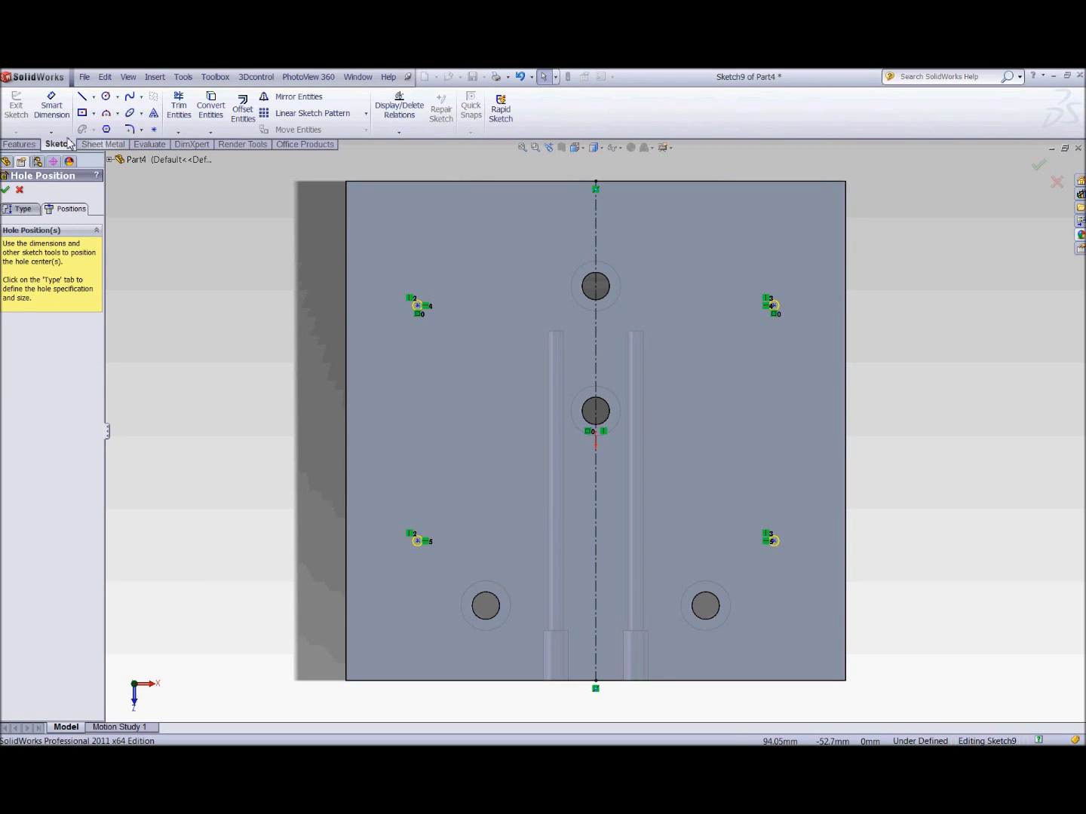
Dimension the lower-left hole centre 42 mm from the plate's left edge
left_click(50, 110)
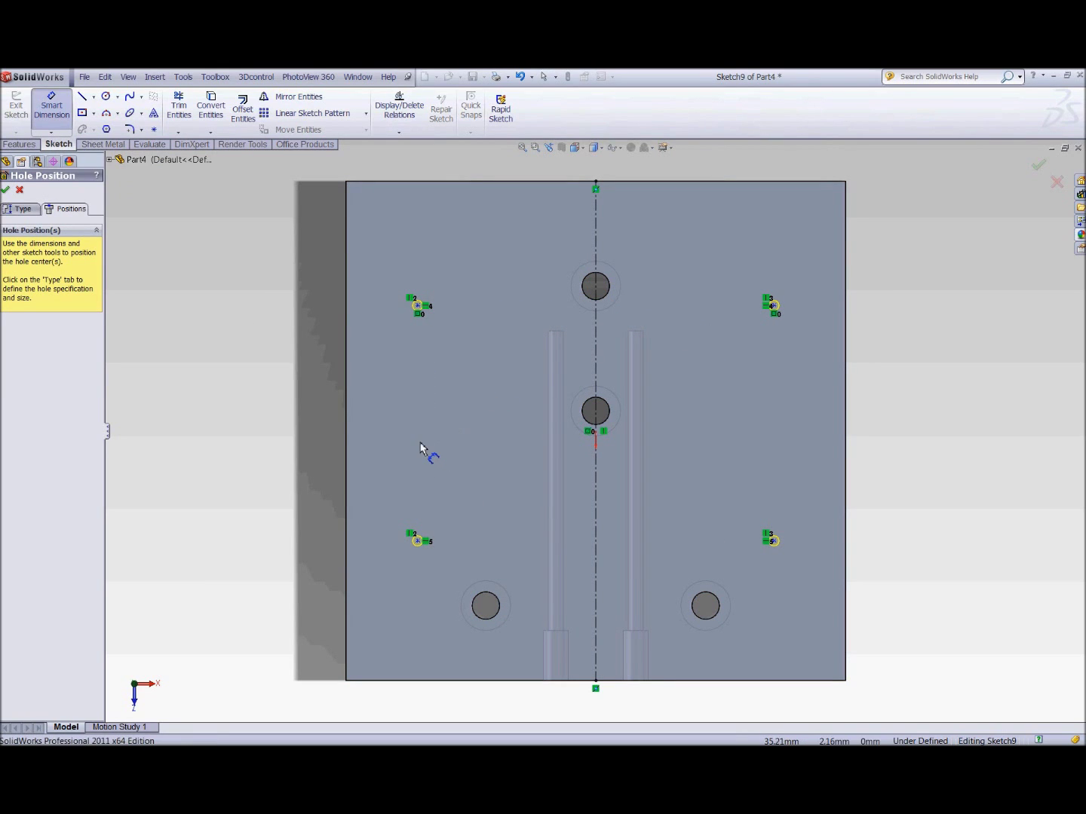
left_click(417, 545)
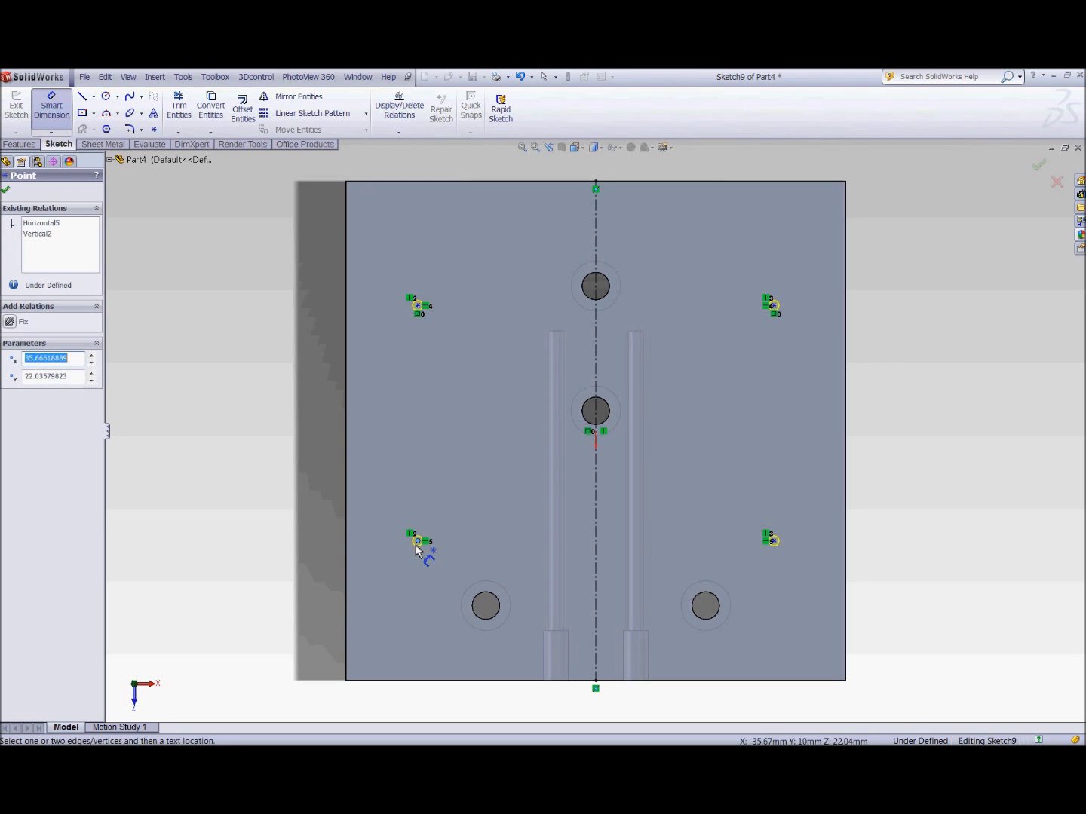
left_click(346, 609)
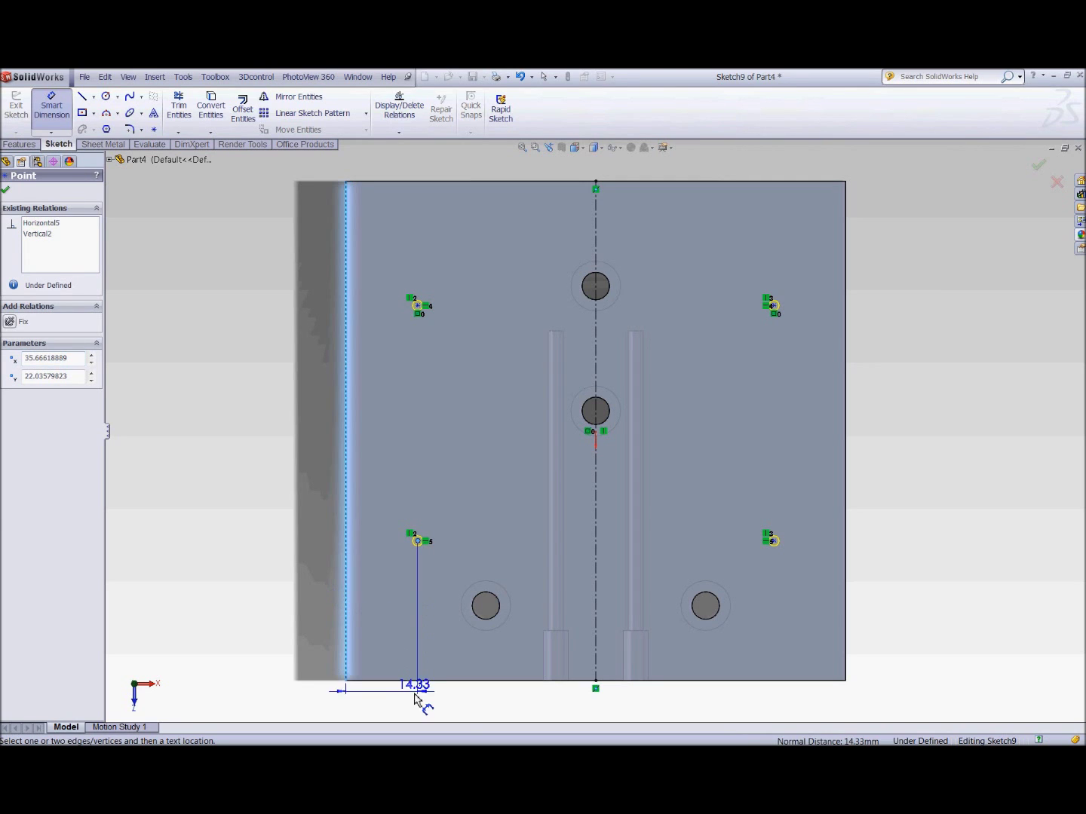
left_click(408, 702)
type("42")
key("Return")
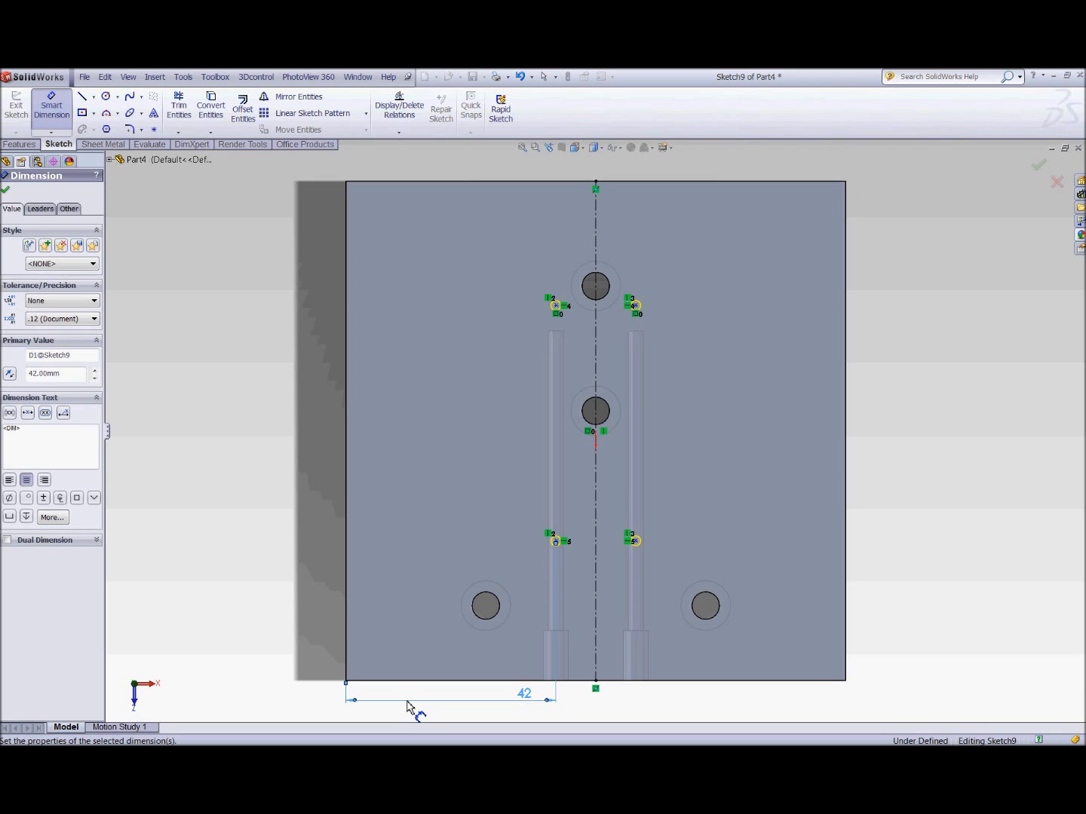
Dimension the lower-left hole centre 15 mm from the plate's lower edge
left_click(557, 542)
left_click(428, 683)
left_click(264, 595)
type("15")
key("Return")
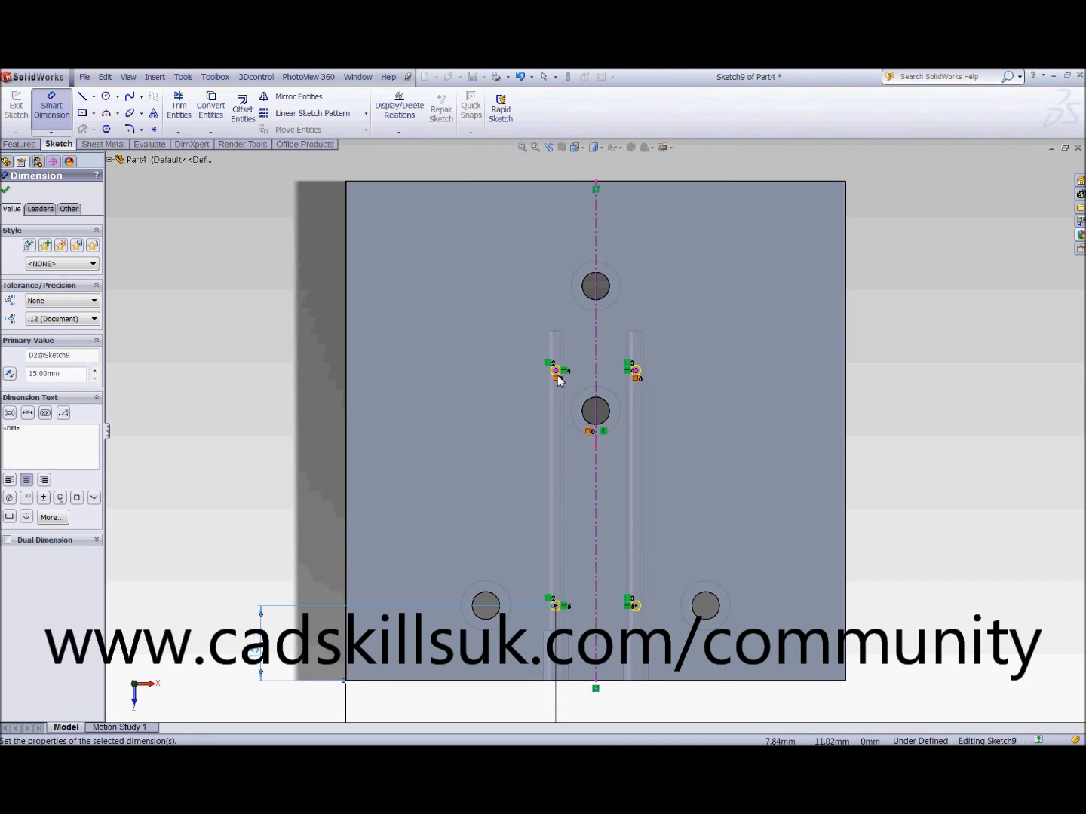
key("Escape")
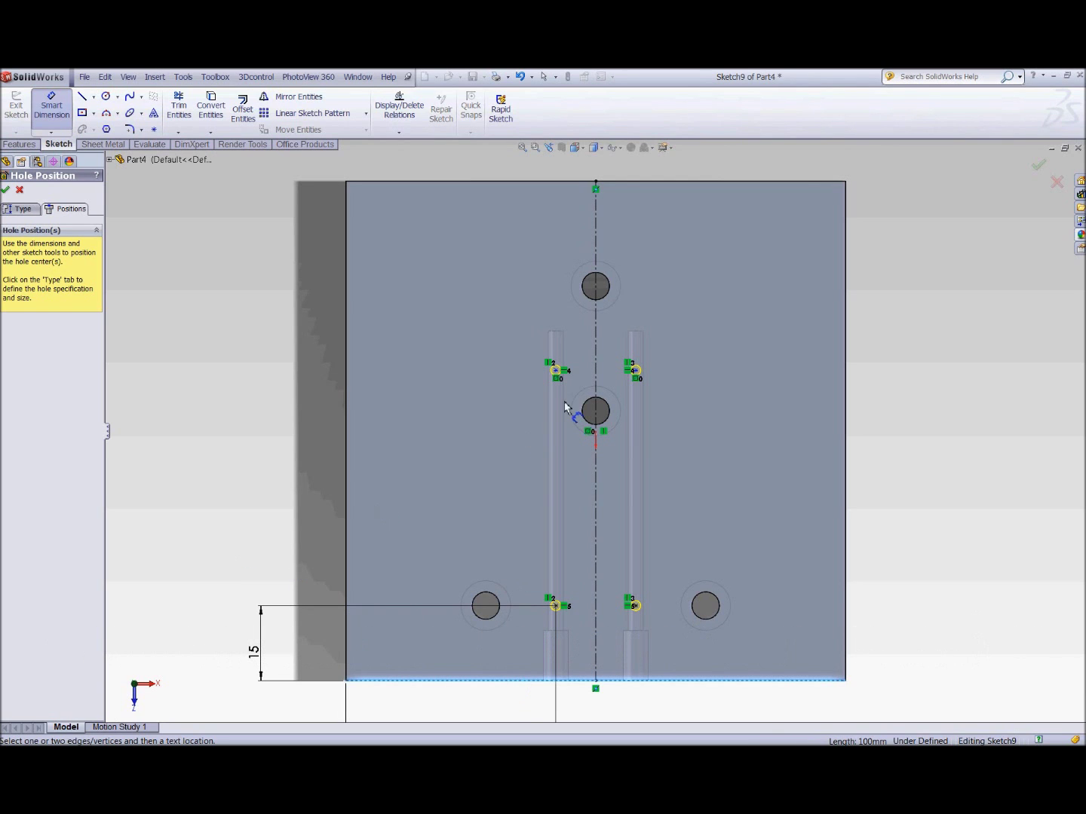
Dimension the upper-left hole centre 66.5 mm from the plate's lower edge and finish the four Hole Wizard holes
left_click(554, 369)
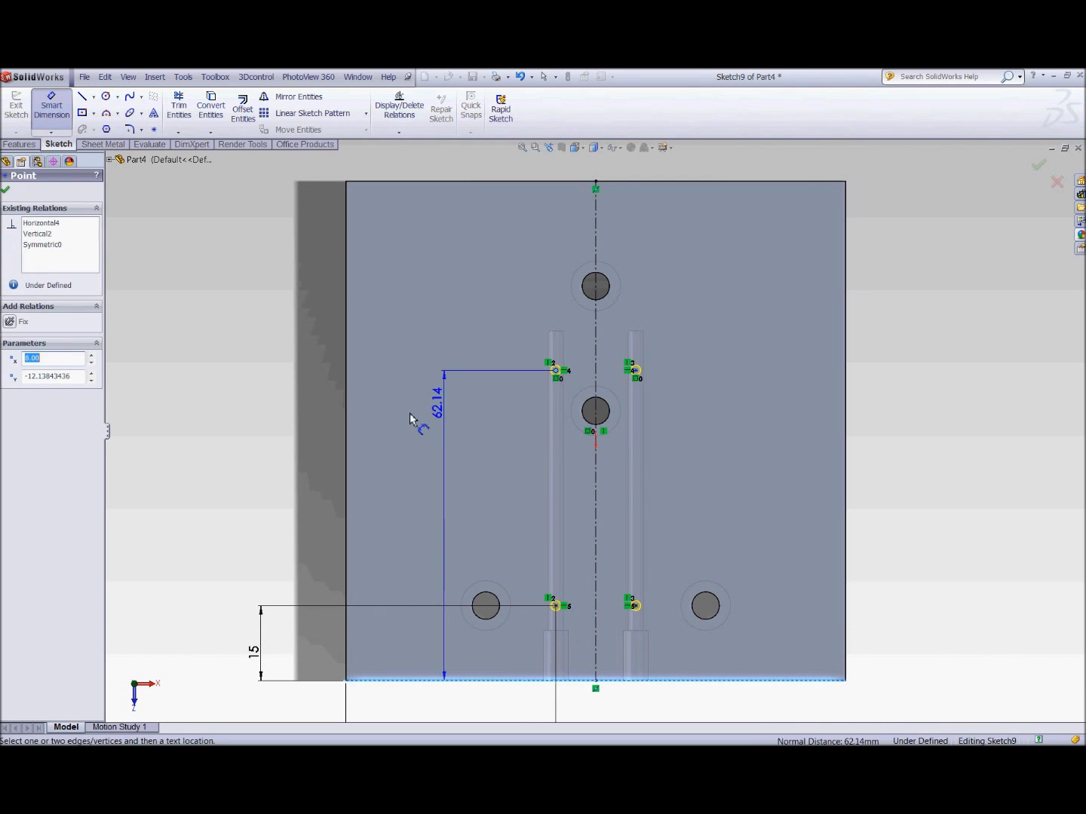
left_click(223, 530)
type("66.5")
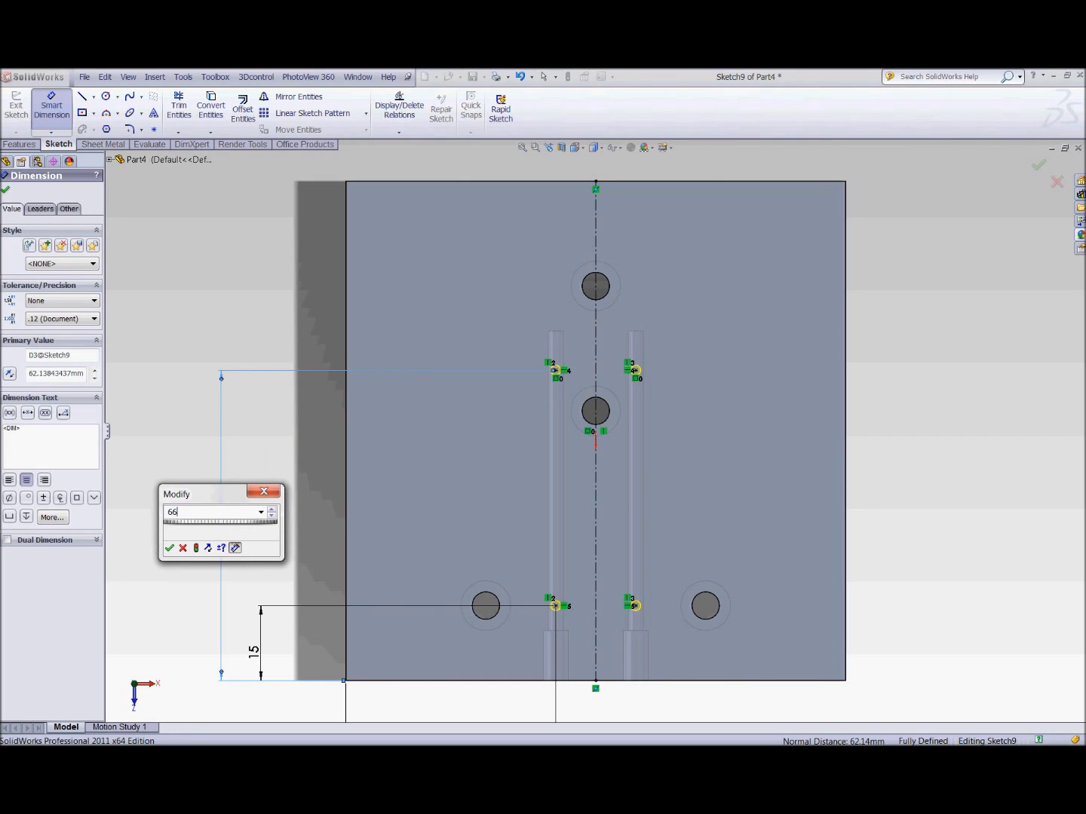
key("Return")
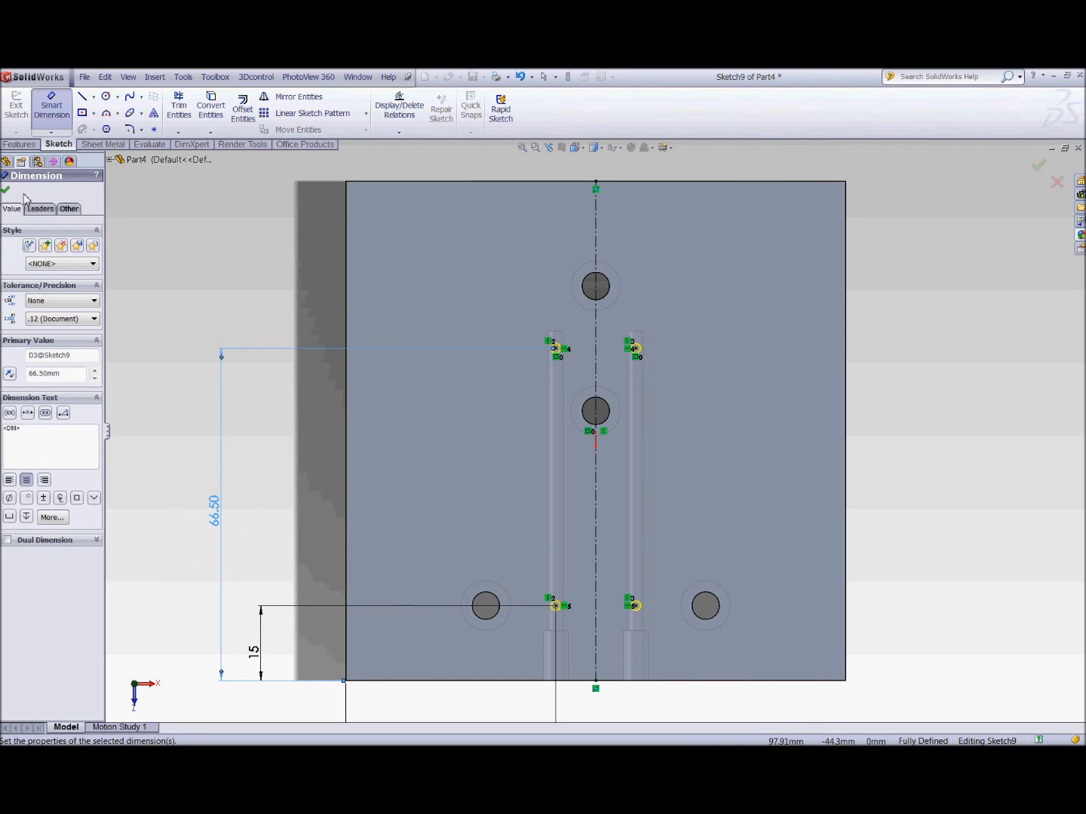
left_click(7, 191)
left_click(8, 190)
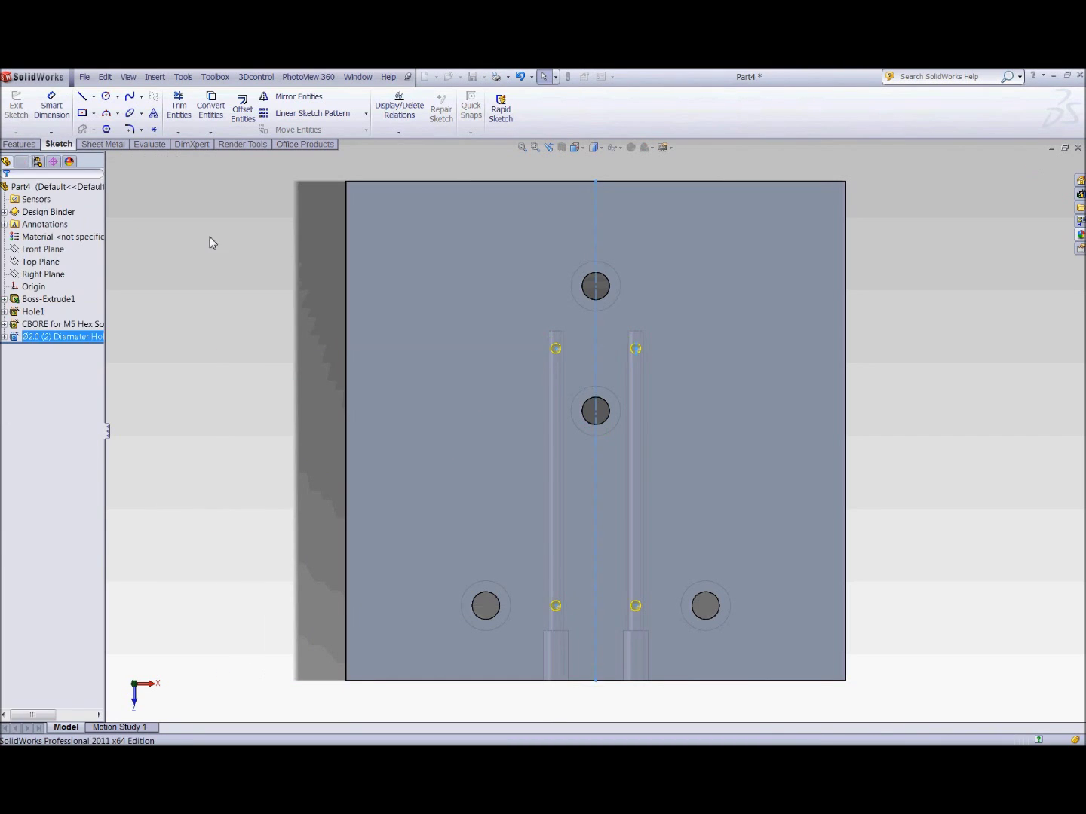
Examine in wireframe how deep the small holes run into the side holes, ending in a straight front view
key("space")
double_click(201, 355)
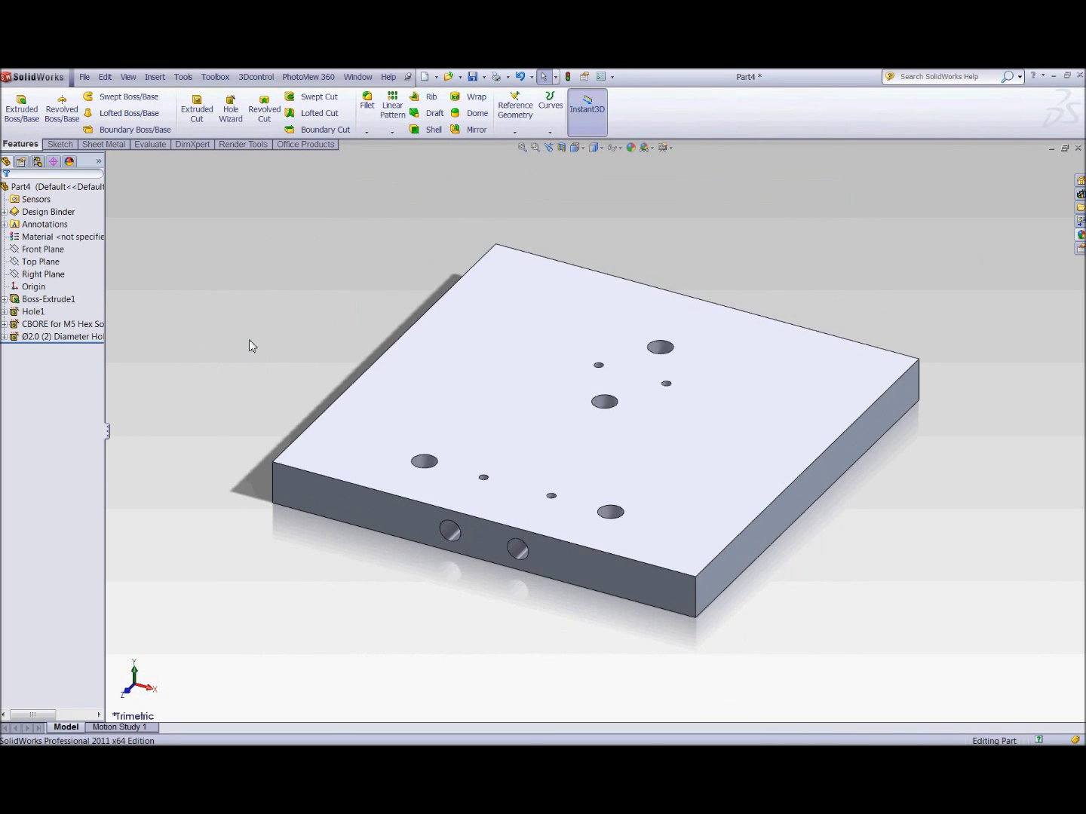
left_click(600, 147)
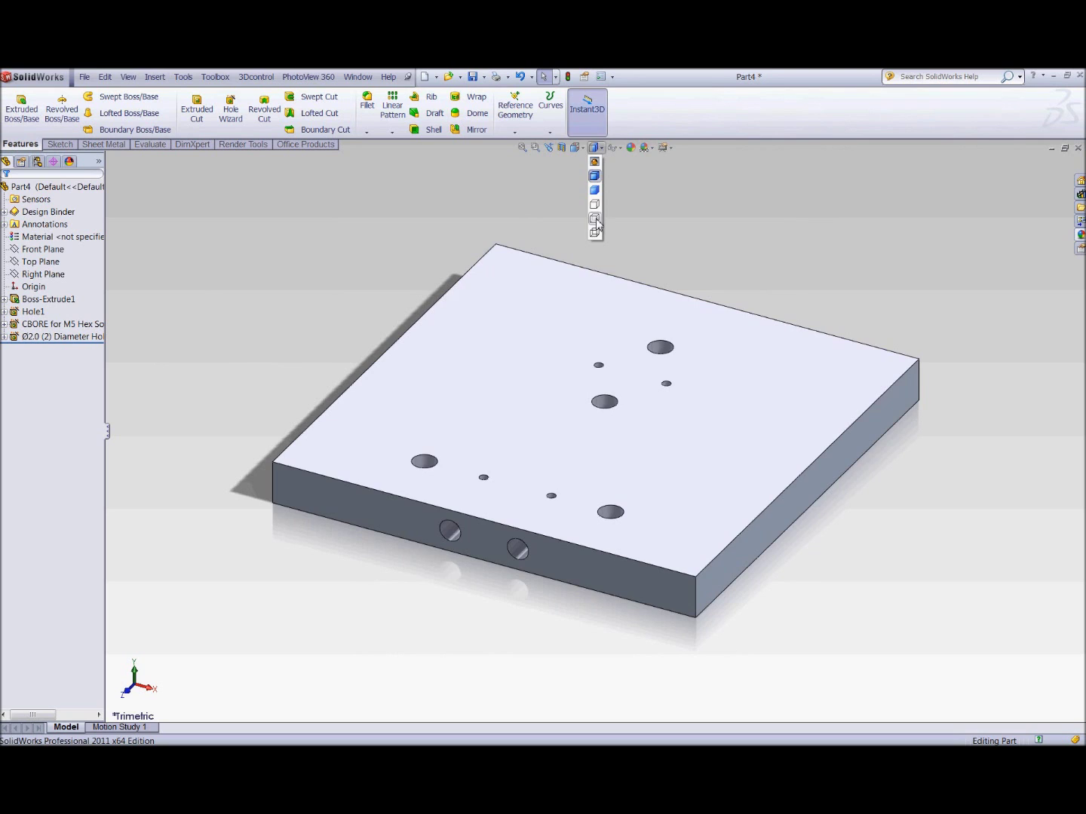
left_click(596, 234)
middle_click_drag(706, 251, 804, 335)
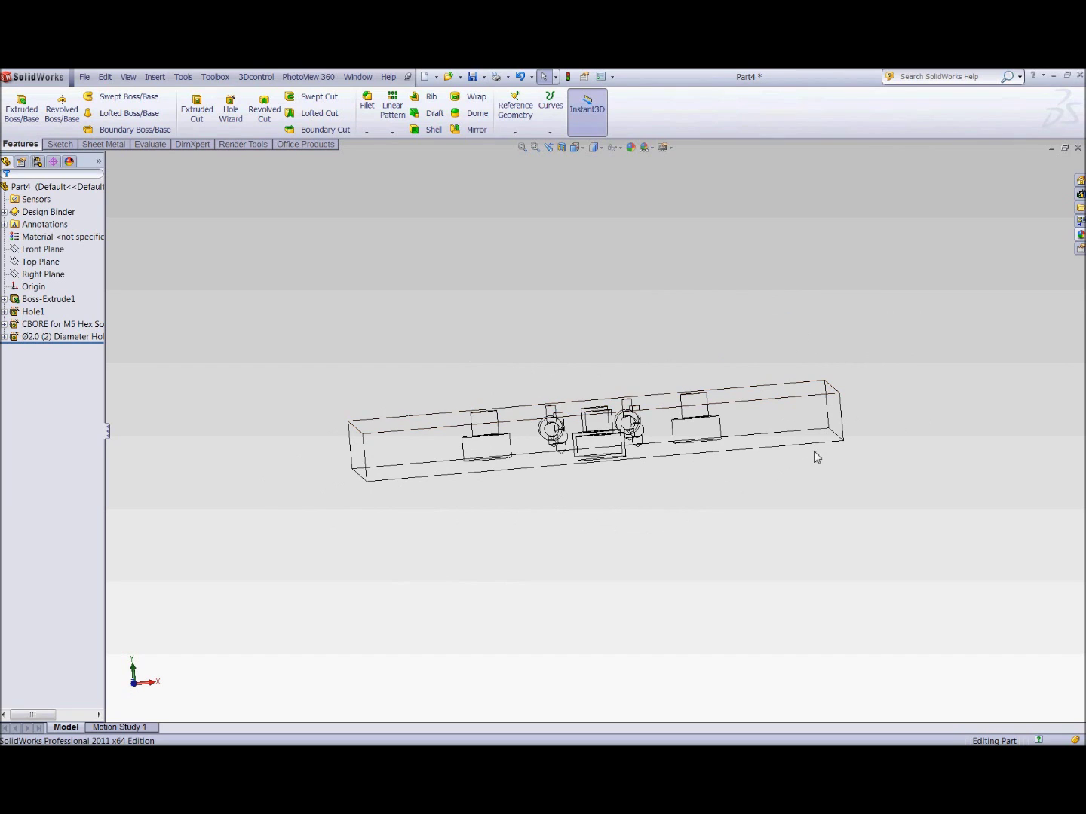
left_click(802, 431)
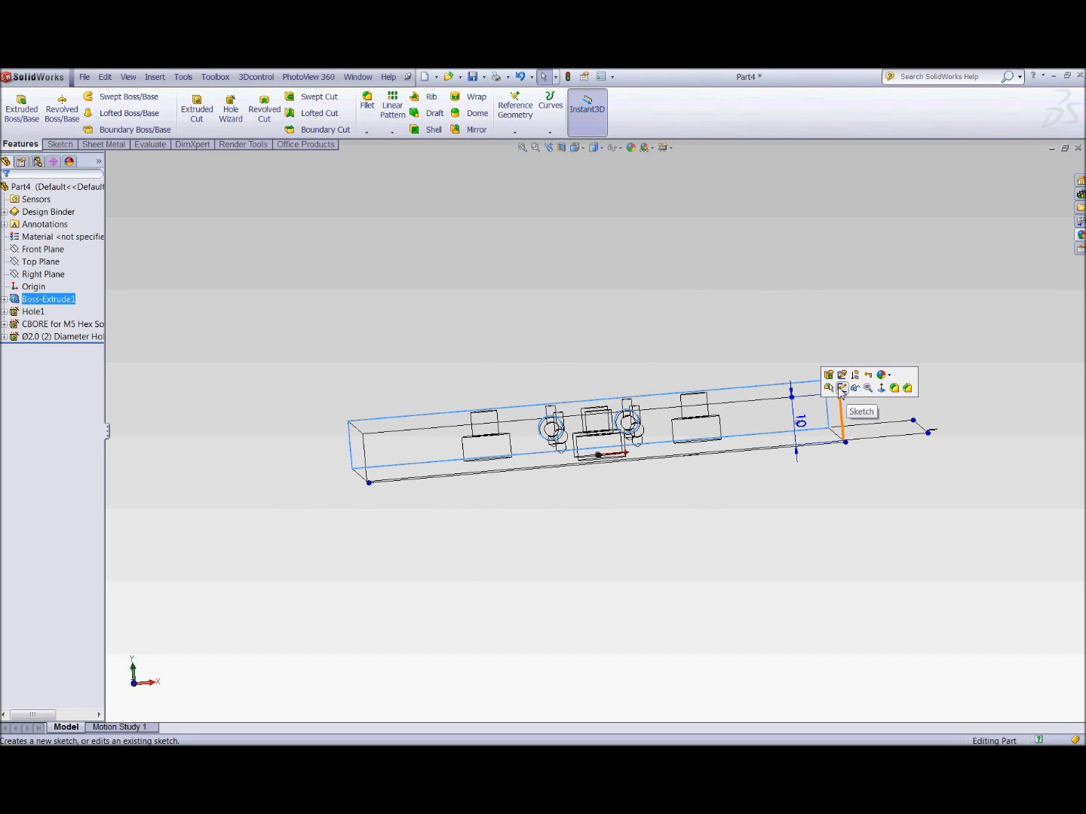
left_click(894, 388)
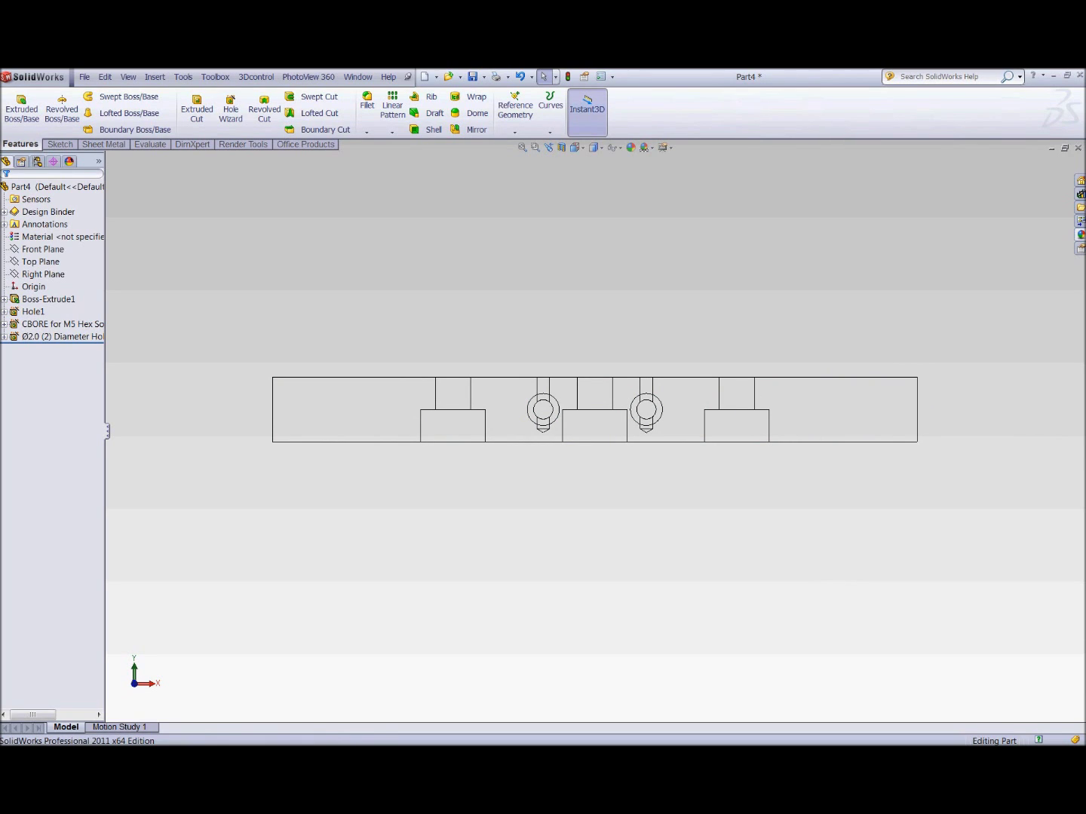
Inspect the hole layout in wireframe from above and in isometric view, and restore the shaded display with edges
middle_click_drag(731, 300, 723, 362)
left_click(790, 371)
left_click(805, 325)
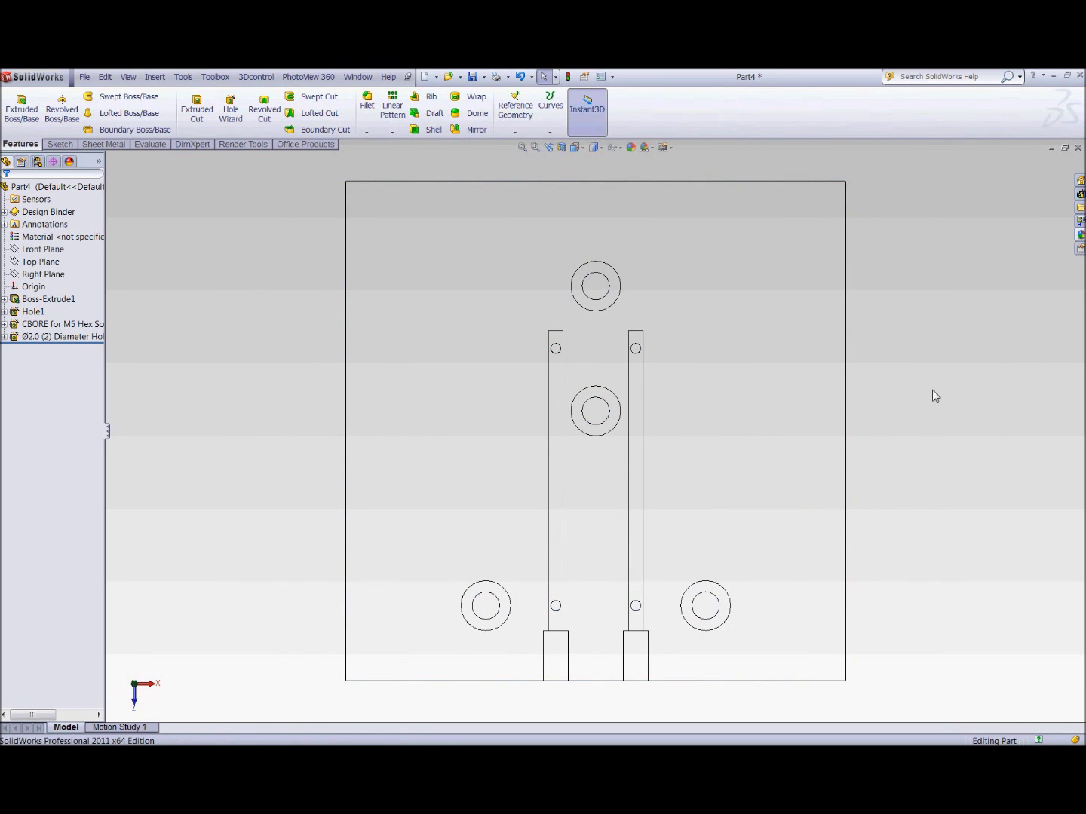
key("space")
left_click(957, 498)
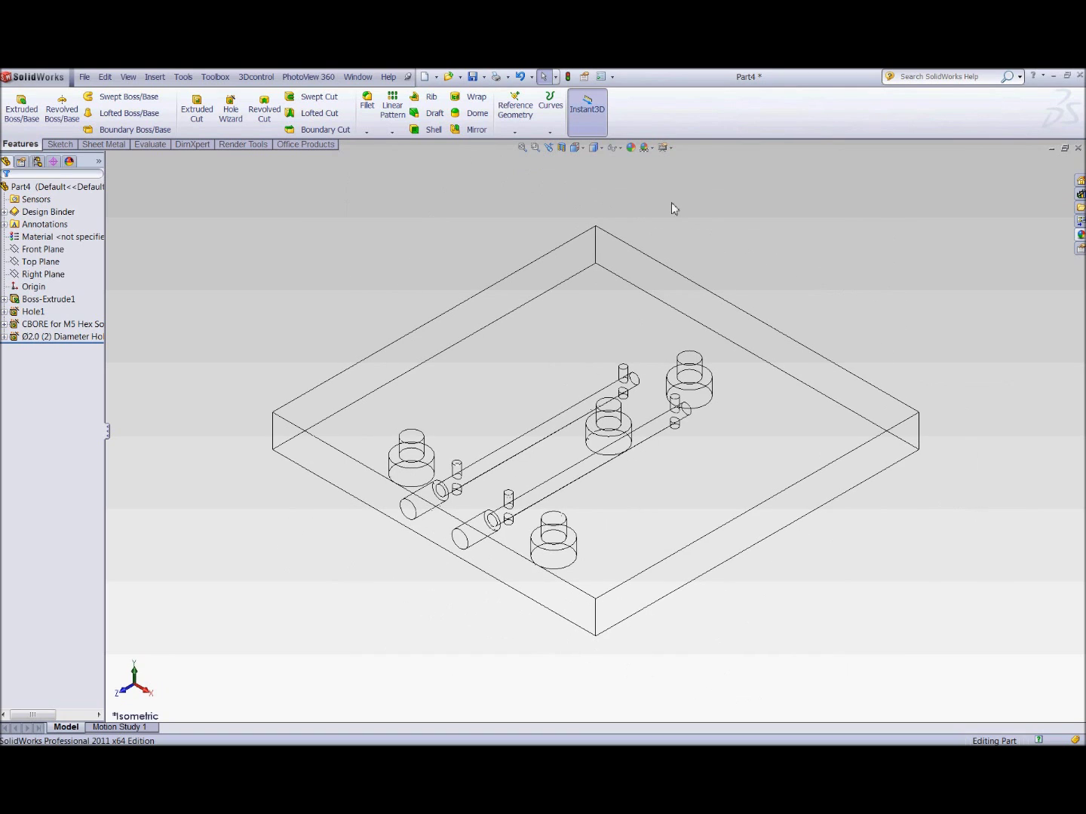
left_click(595, 147)
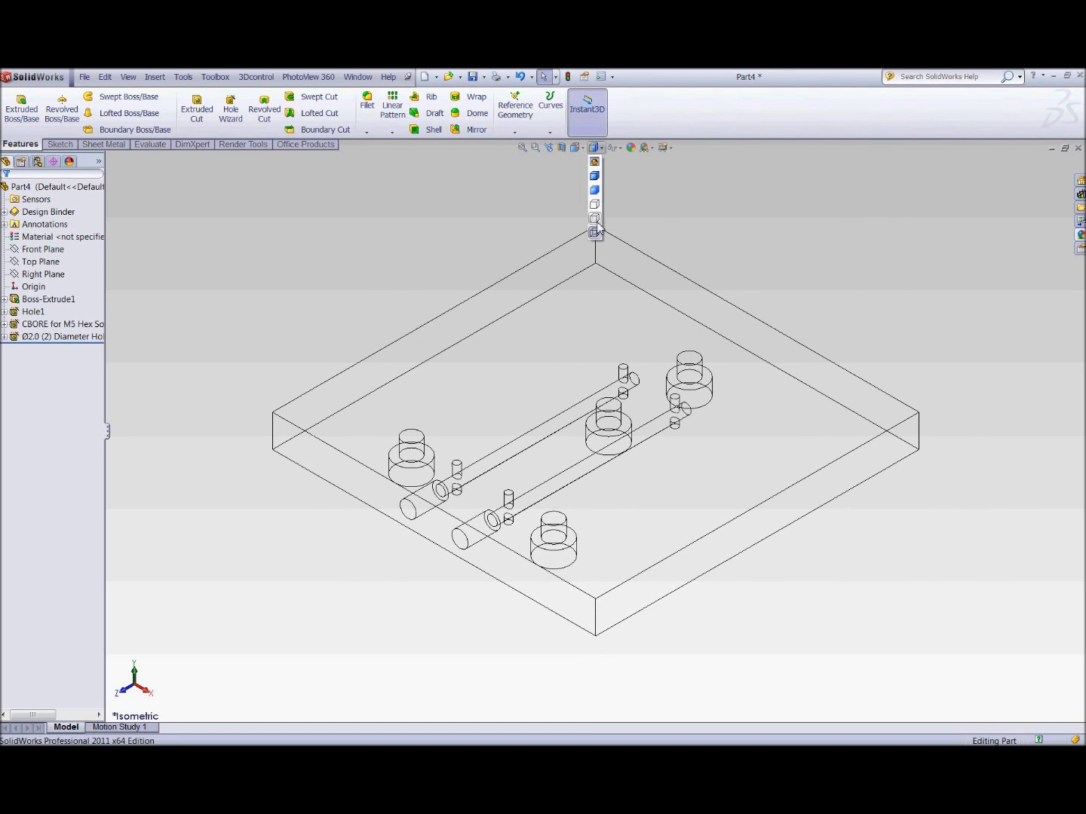
left_click(594, 190)
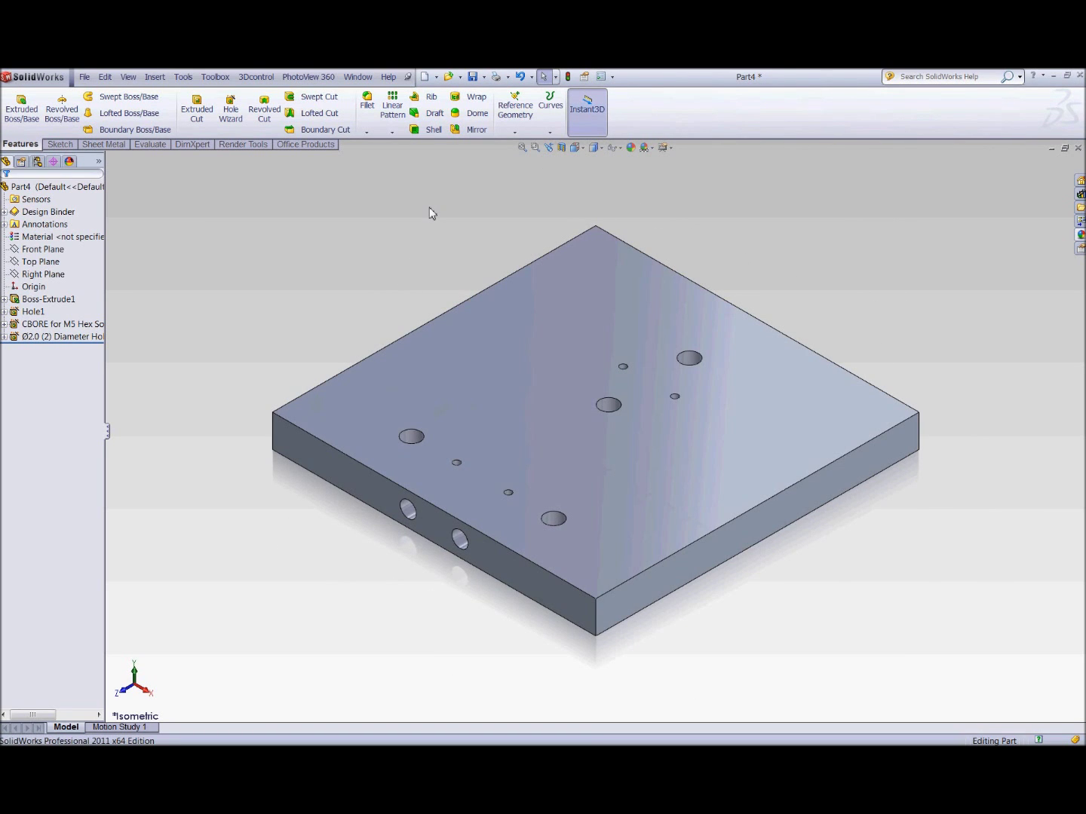
Assign Mahogany from the Woods category as the plate's material
right_click(83, 238)
left_click(106, 245)
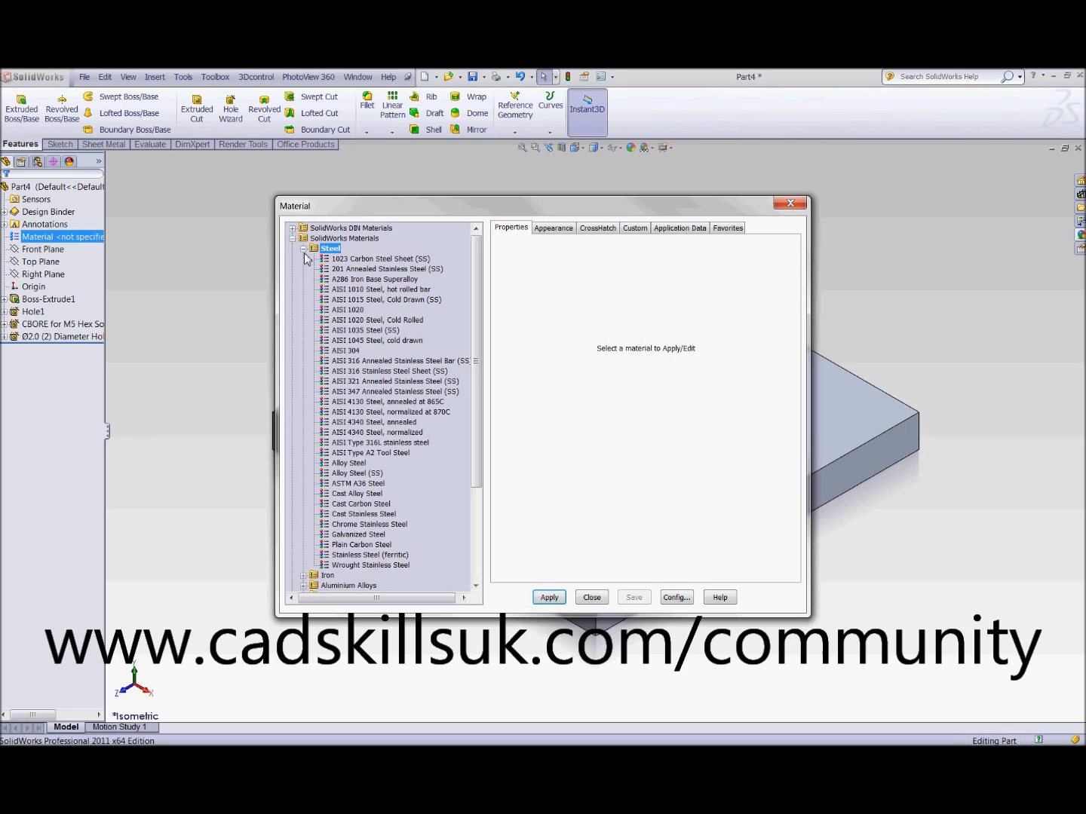
left_click(303, 248)
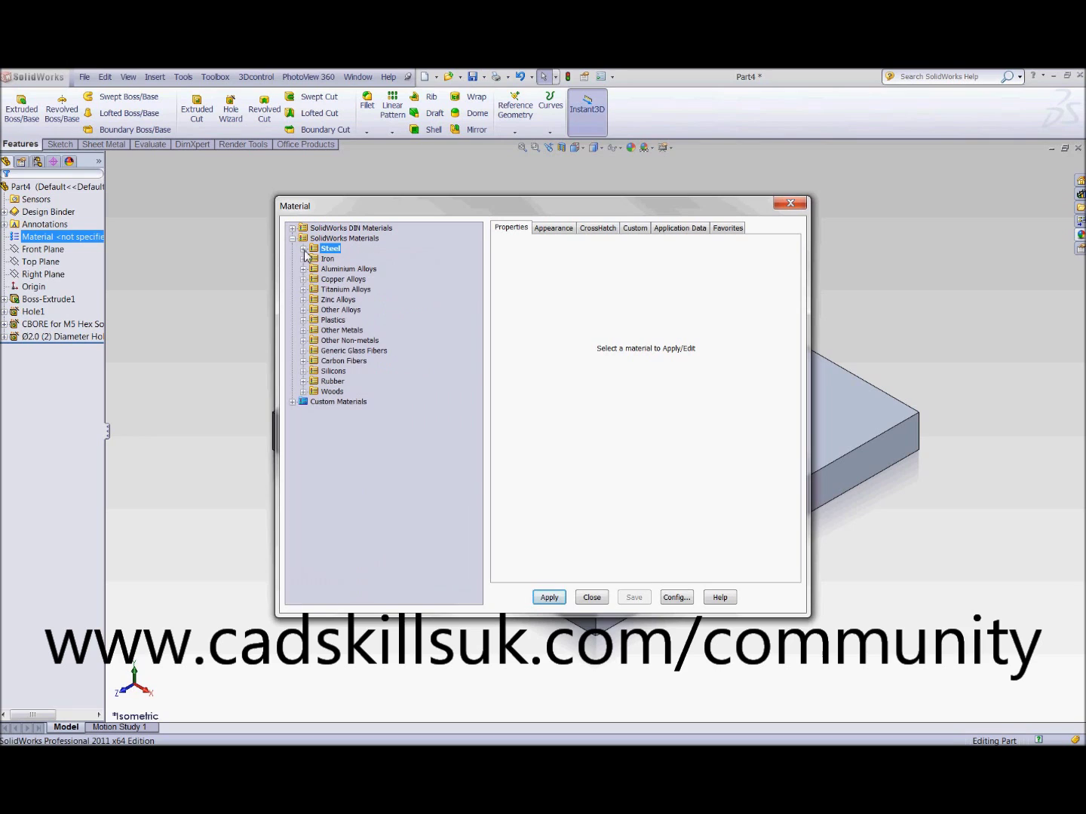
left_click(303, 391)
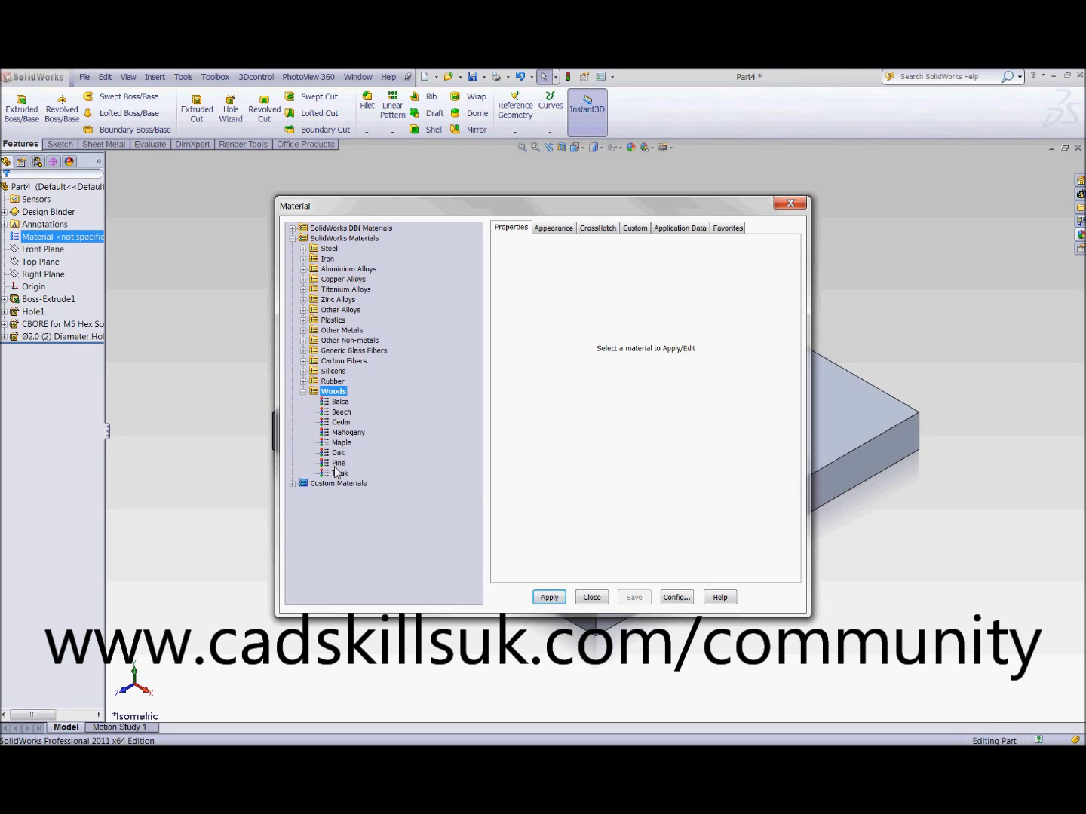
left_click(343, 433)
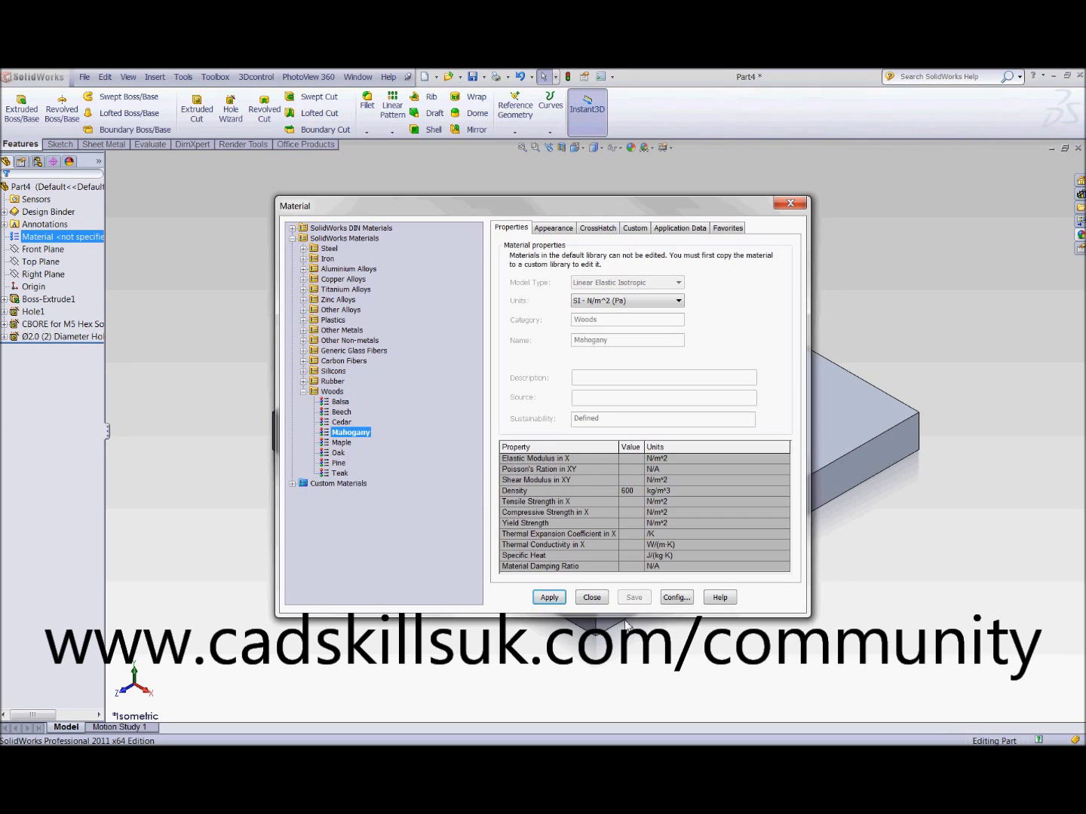
left_click(549, 597)
left_click(592, 597)
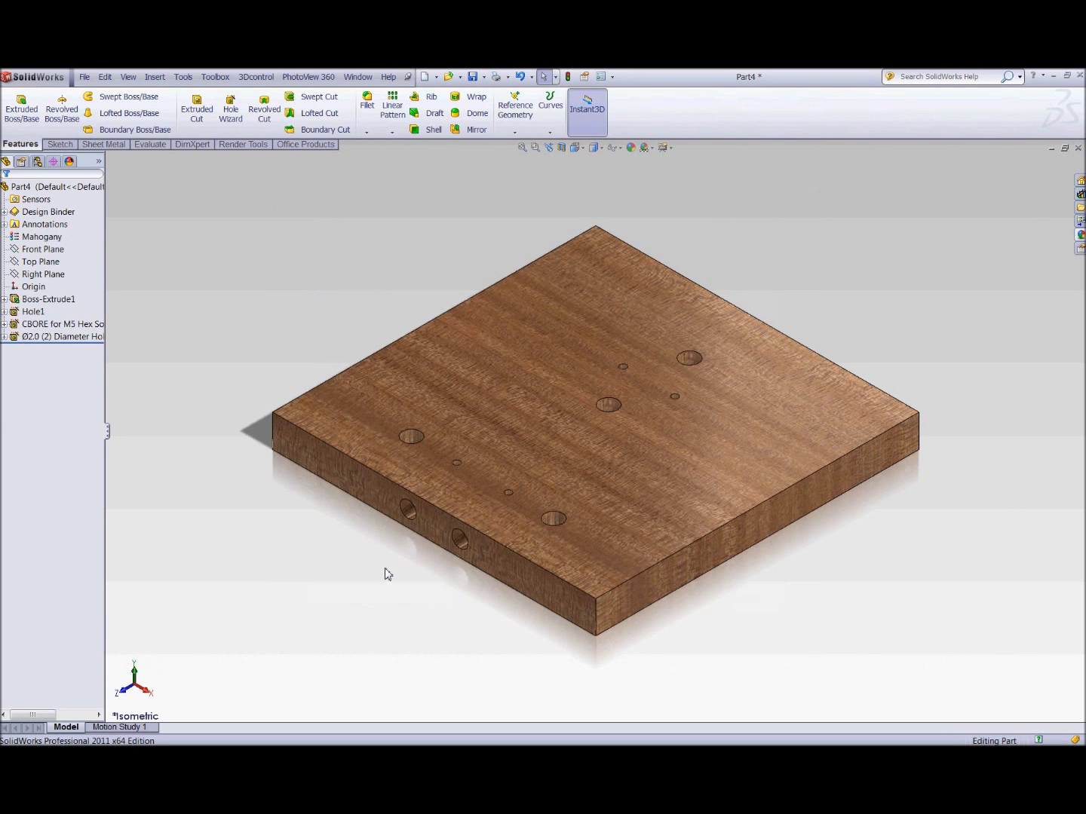